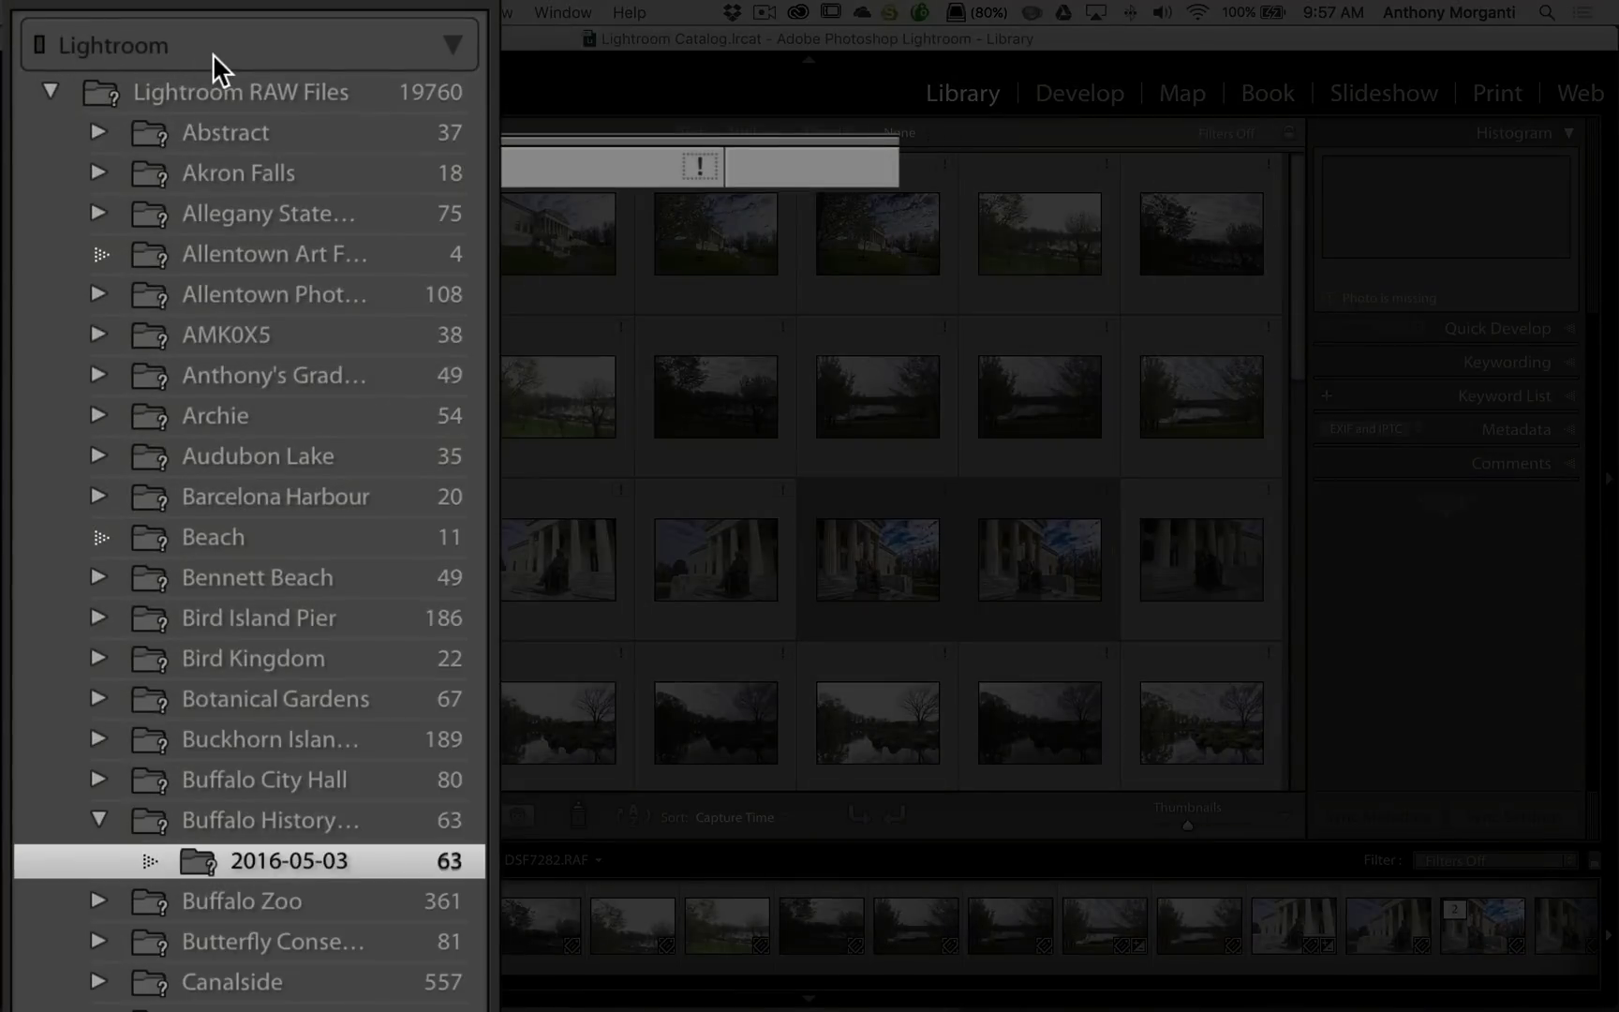
Step: Expand and collapse the Keywording and Keyword List panels, then open _DSF7282.RAF in Develop, which reports it missing
{"action": "mouse_move", "coordinate": [231, 47]}
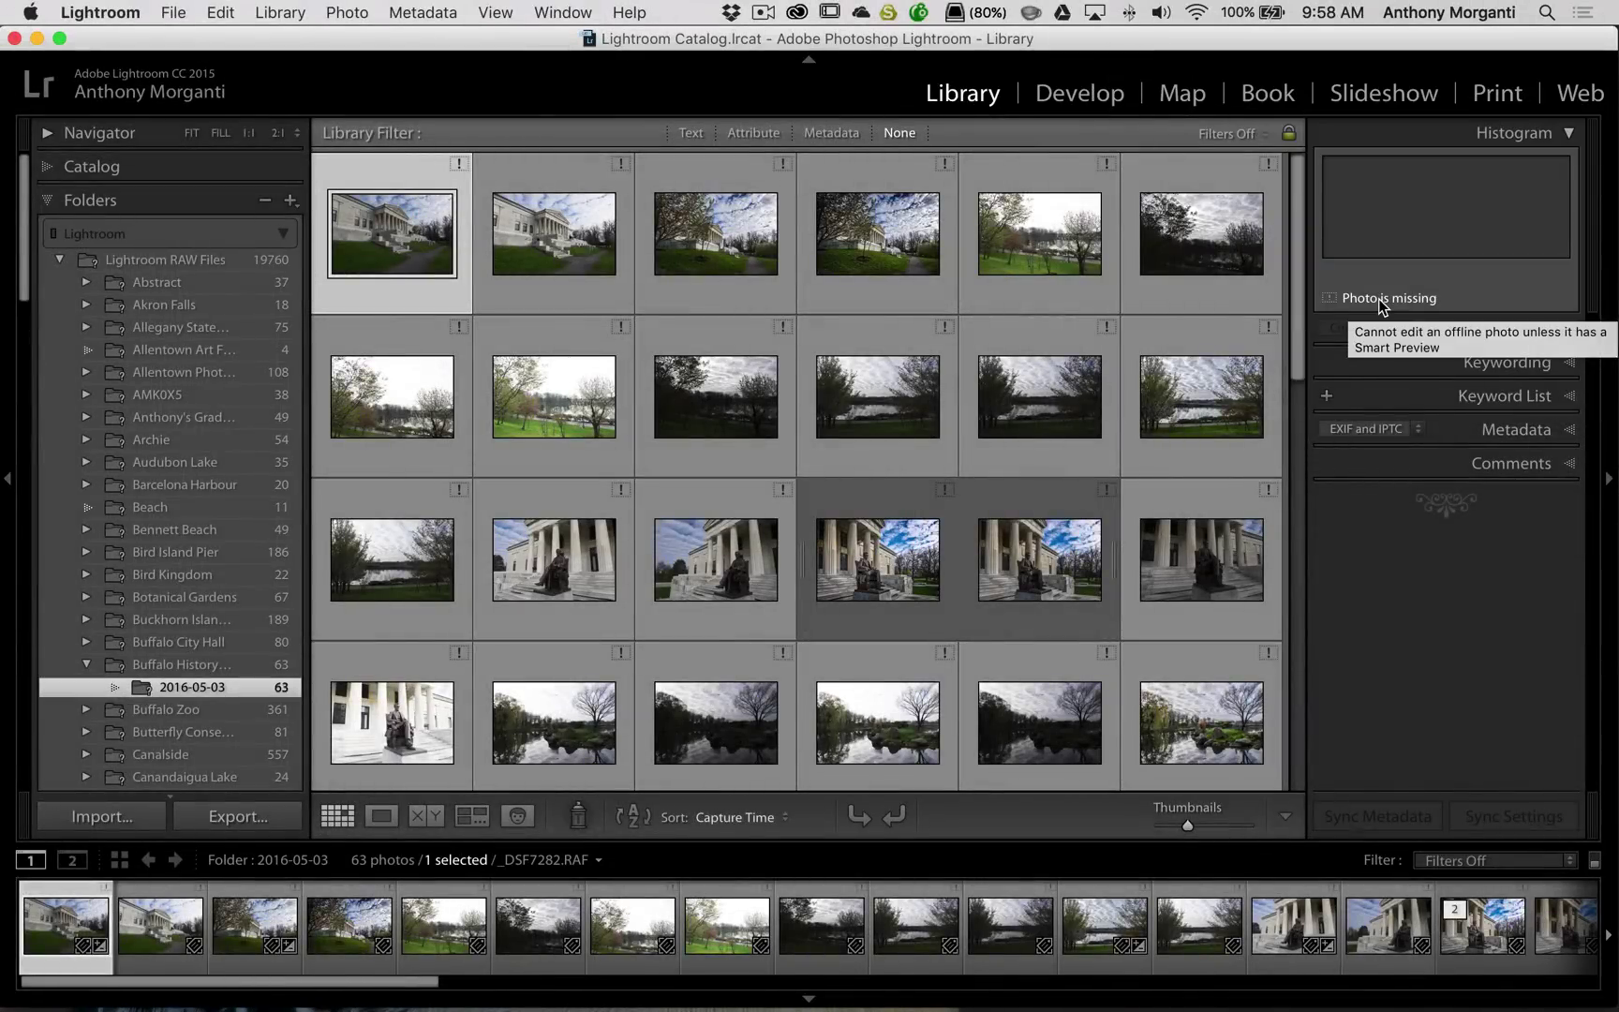
{"action": "left_click", "coordinate": [1489, 363]}
{"action": "left_click", "coordinate": [1490, 364]}
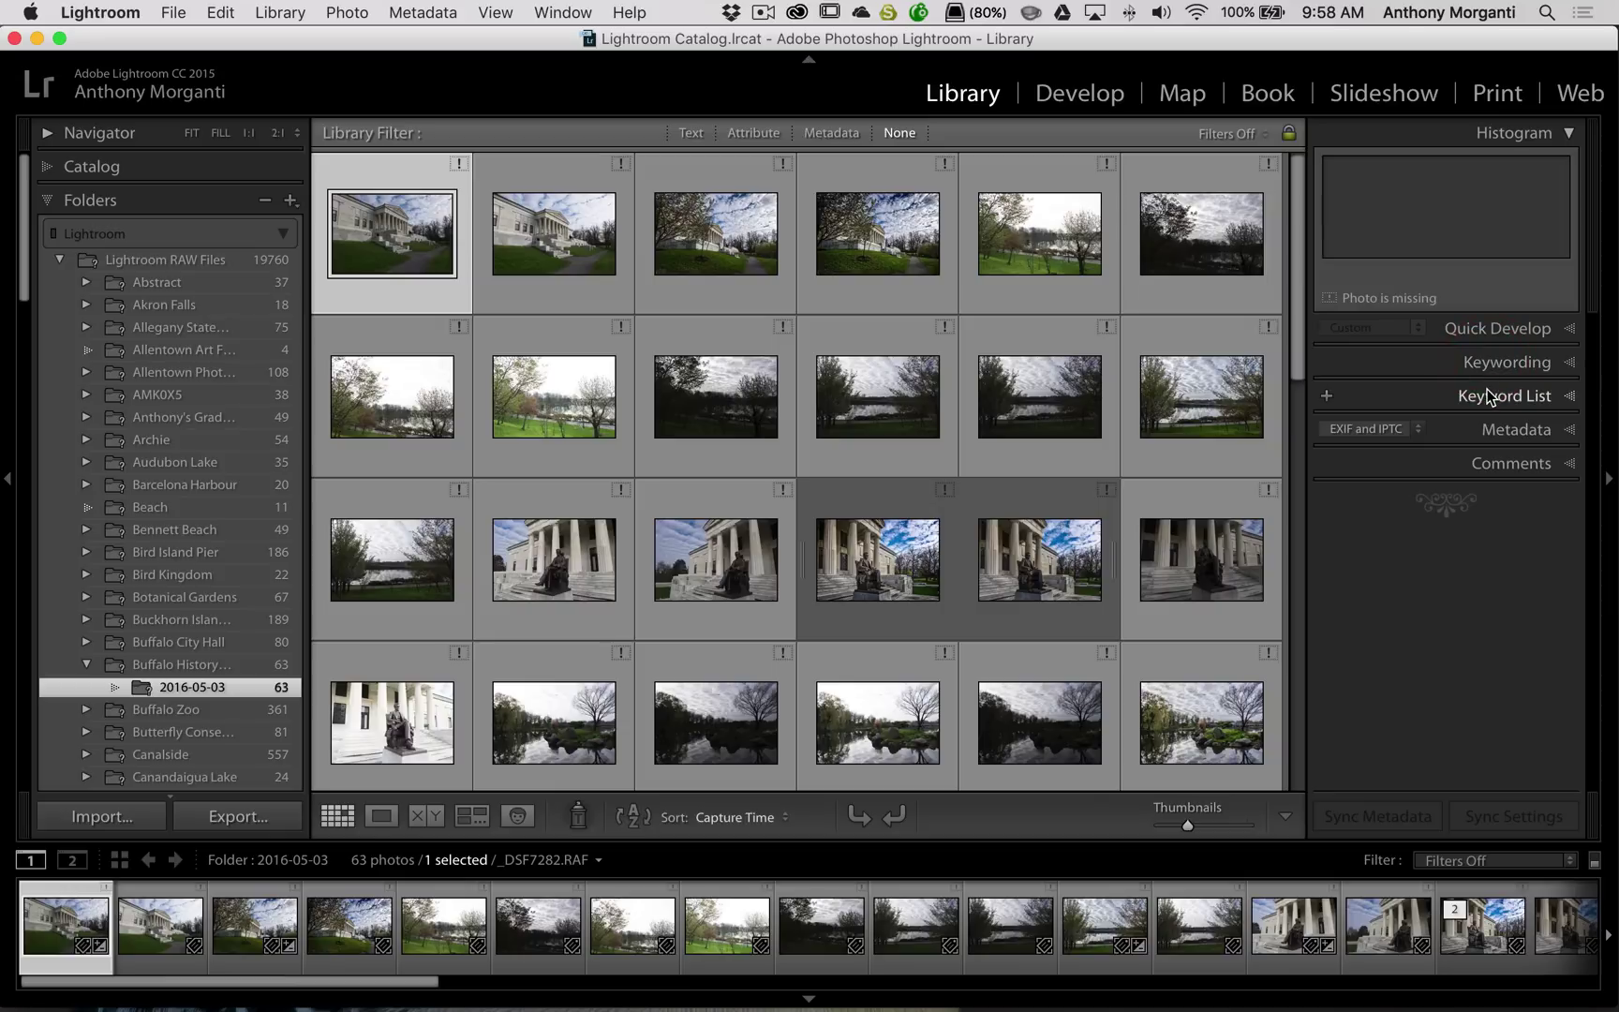
{"action": "left_click", "coordinate": [1484, 393]}
{"action": "left_click", "coordinate": [1498, 332]}
{"action": "left_click", "coordinate": [1093, 96]}
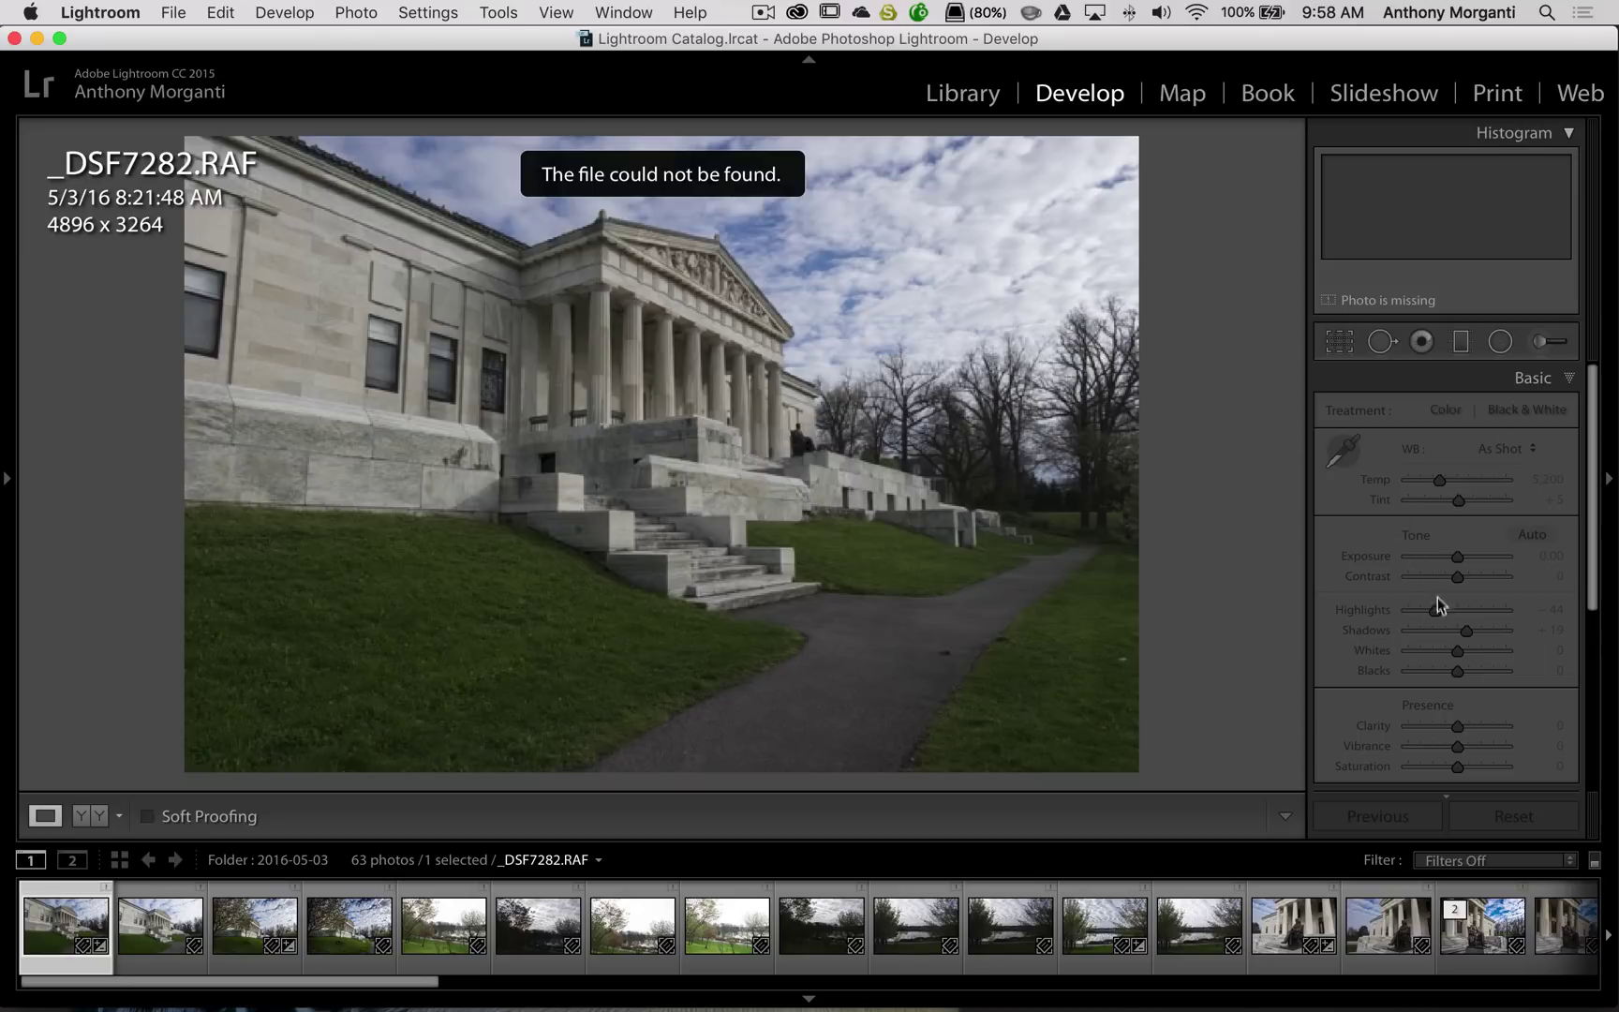
Step: Return to the Library grid, with the 2016-05-03 photos online on the 1.0/1.8 TB drive
{"action": "left_click", "coordinate": [936, 98]}
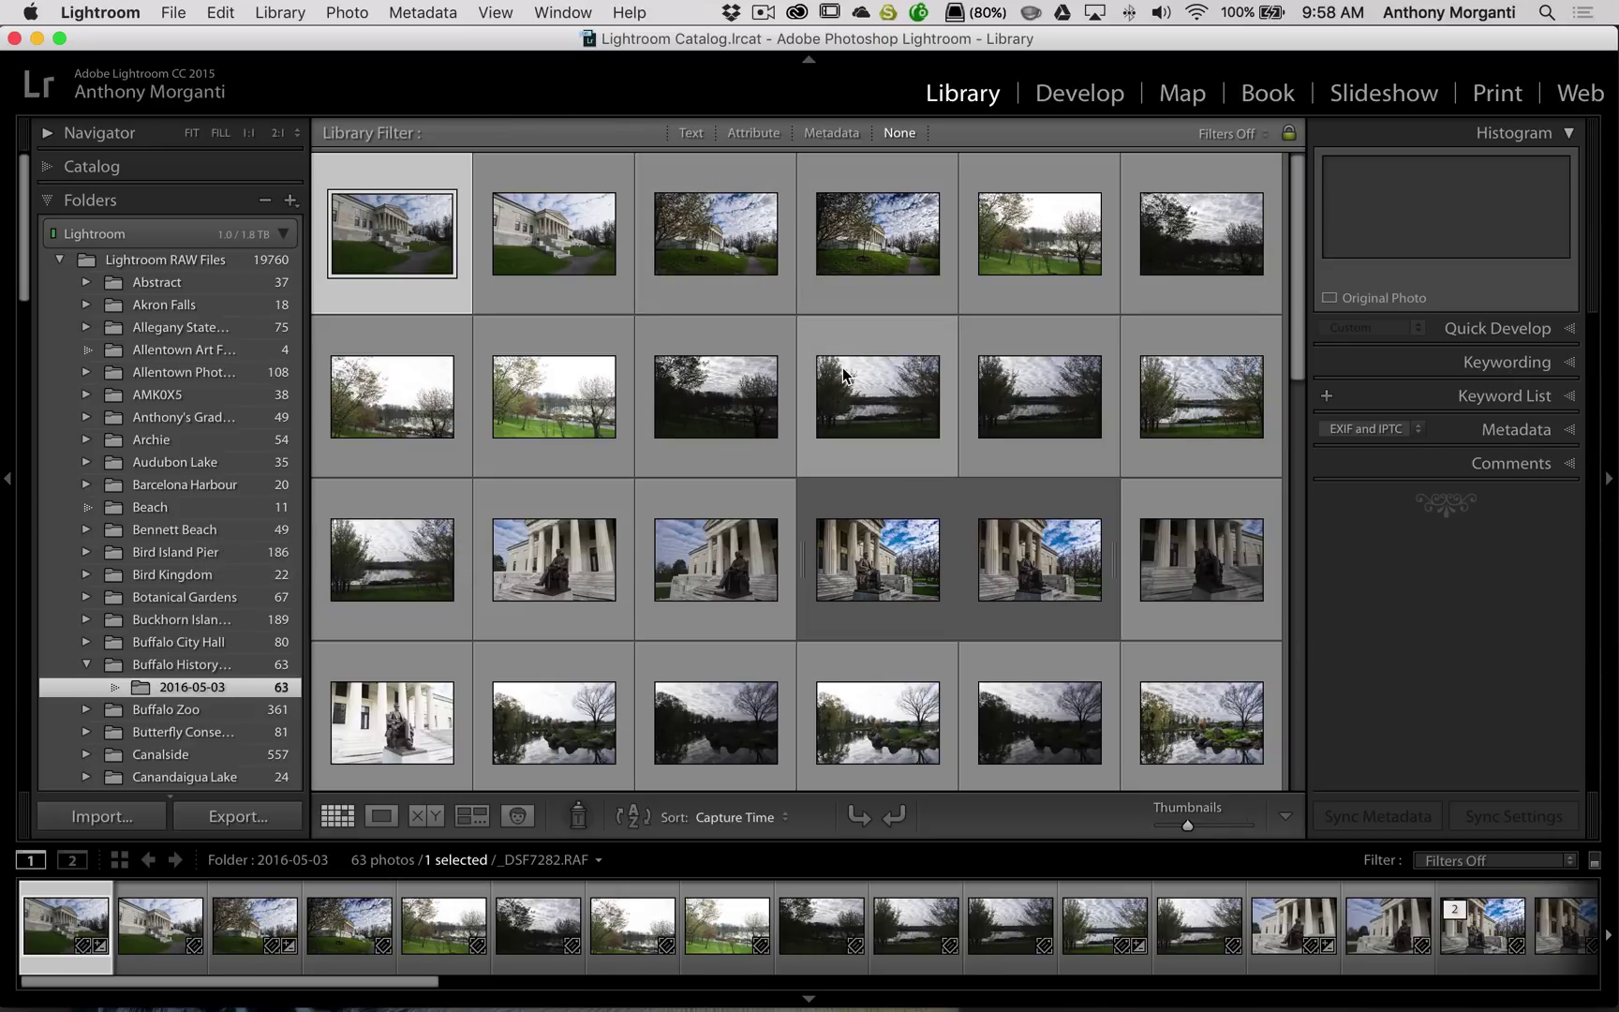
{"action": "mouse_move", "coordinate": [843, 368]}
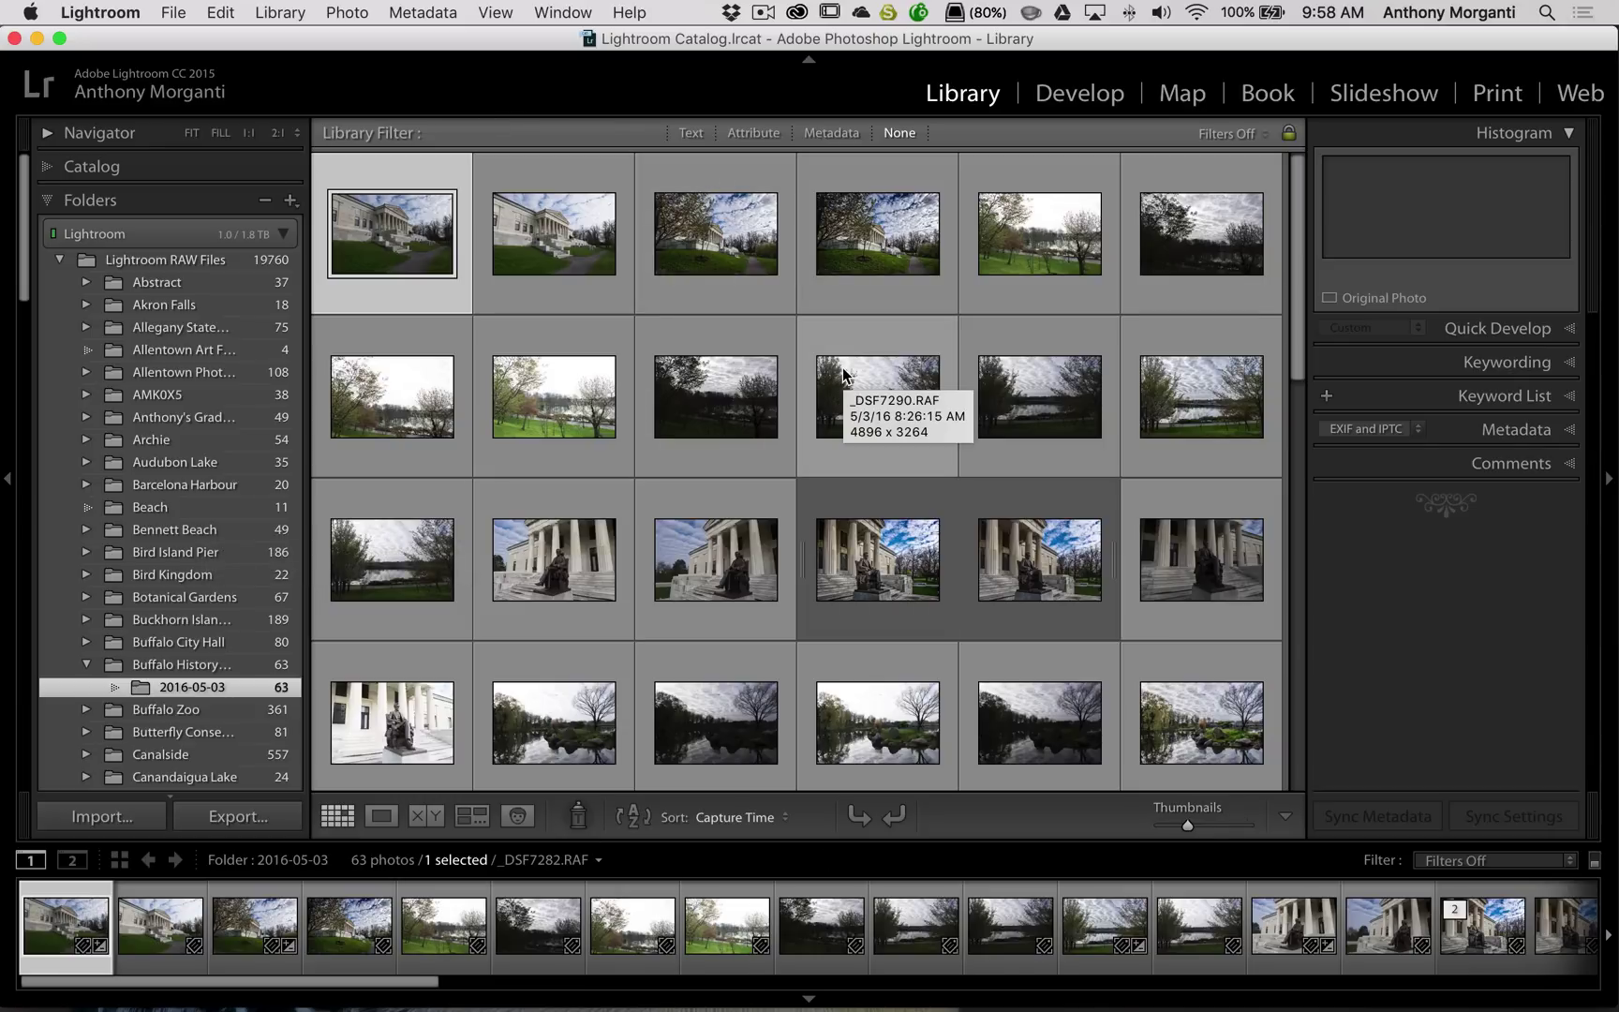
{"action": "left_click", "coordinate": [1078, 96]}
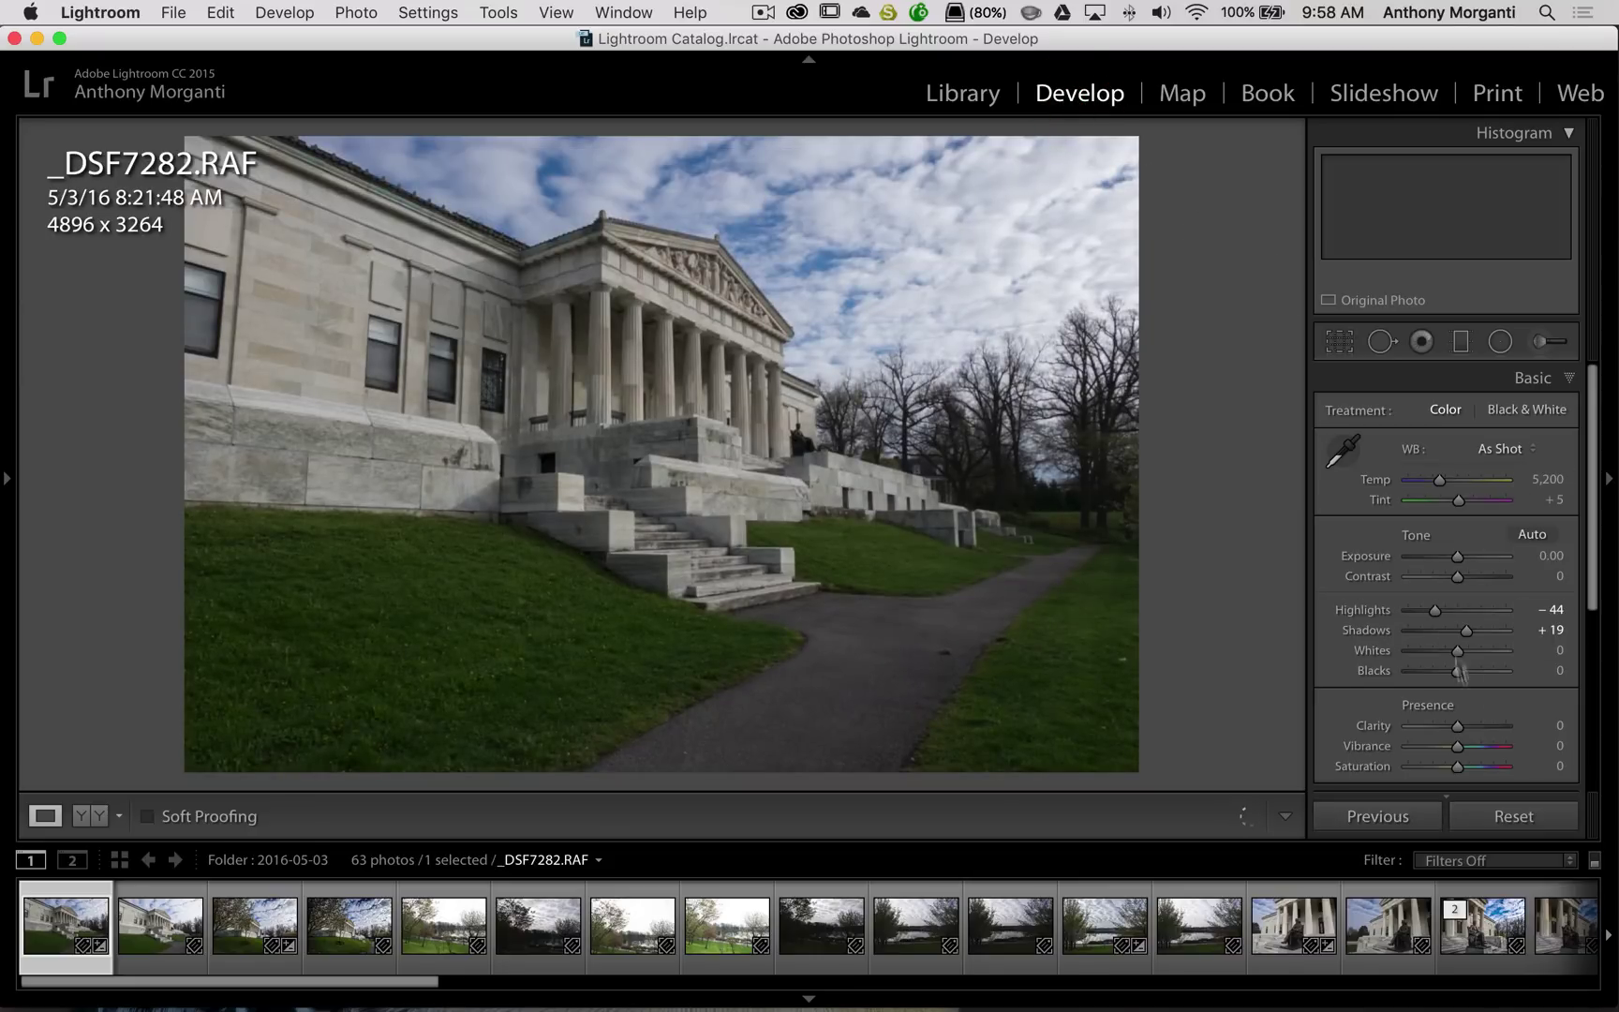
{"action": "left_click", "coordinate": [961, 94]}
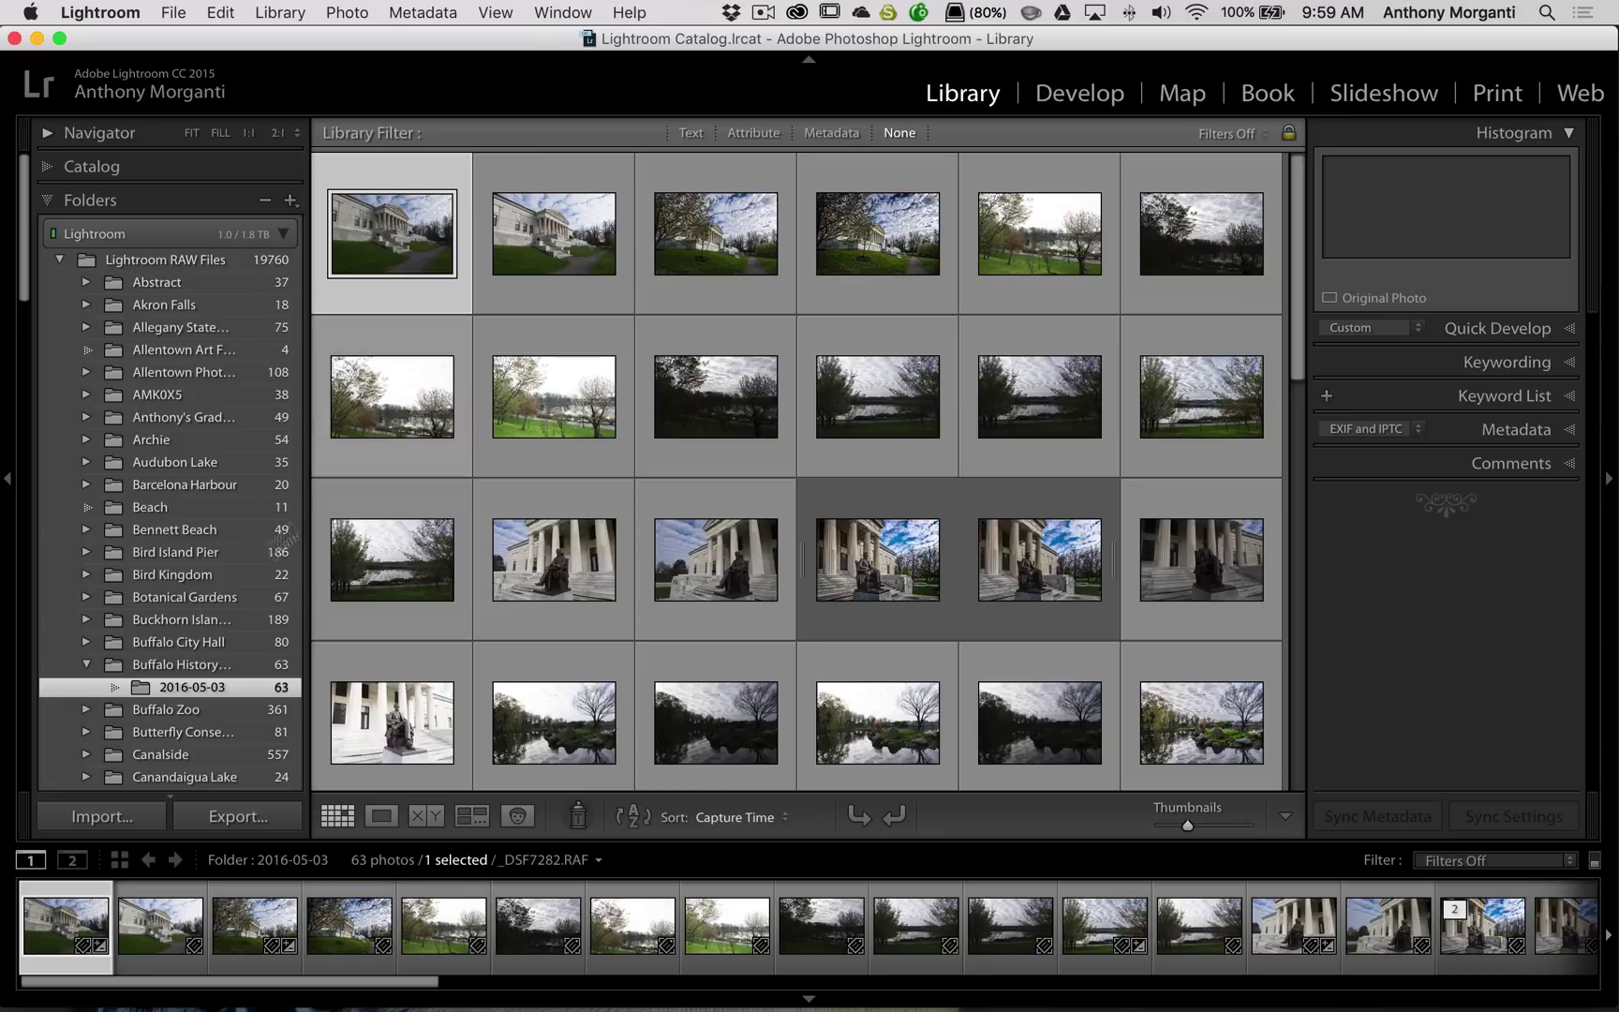
{"action": "left_click", "coordinate": [79, 815]}
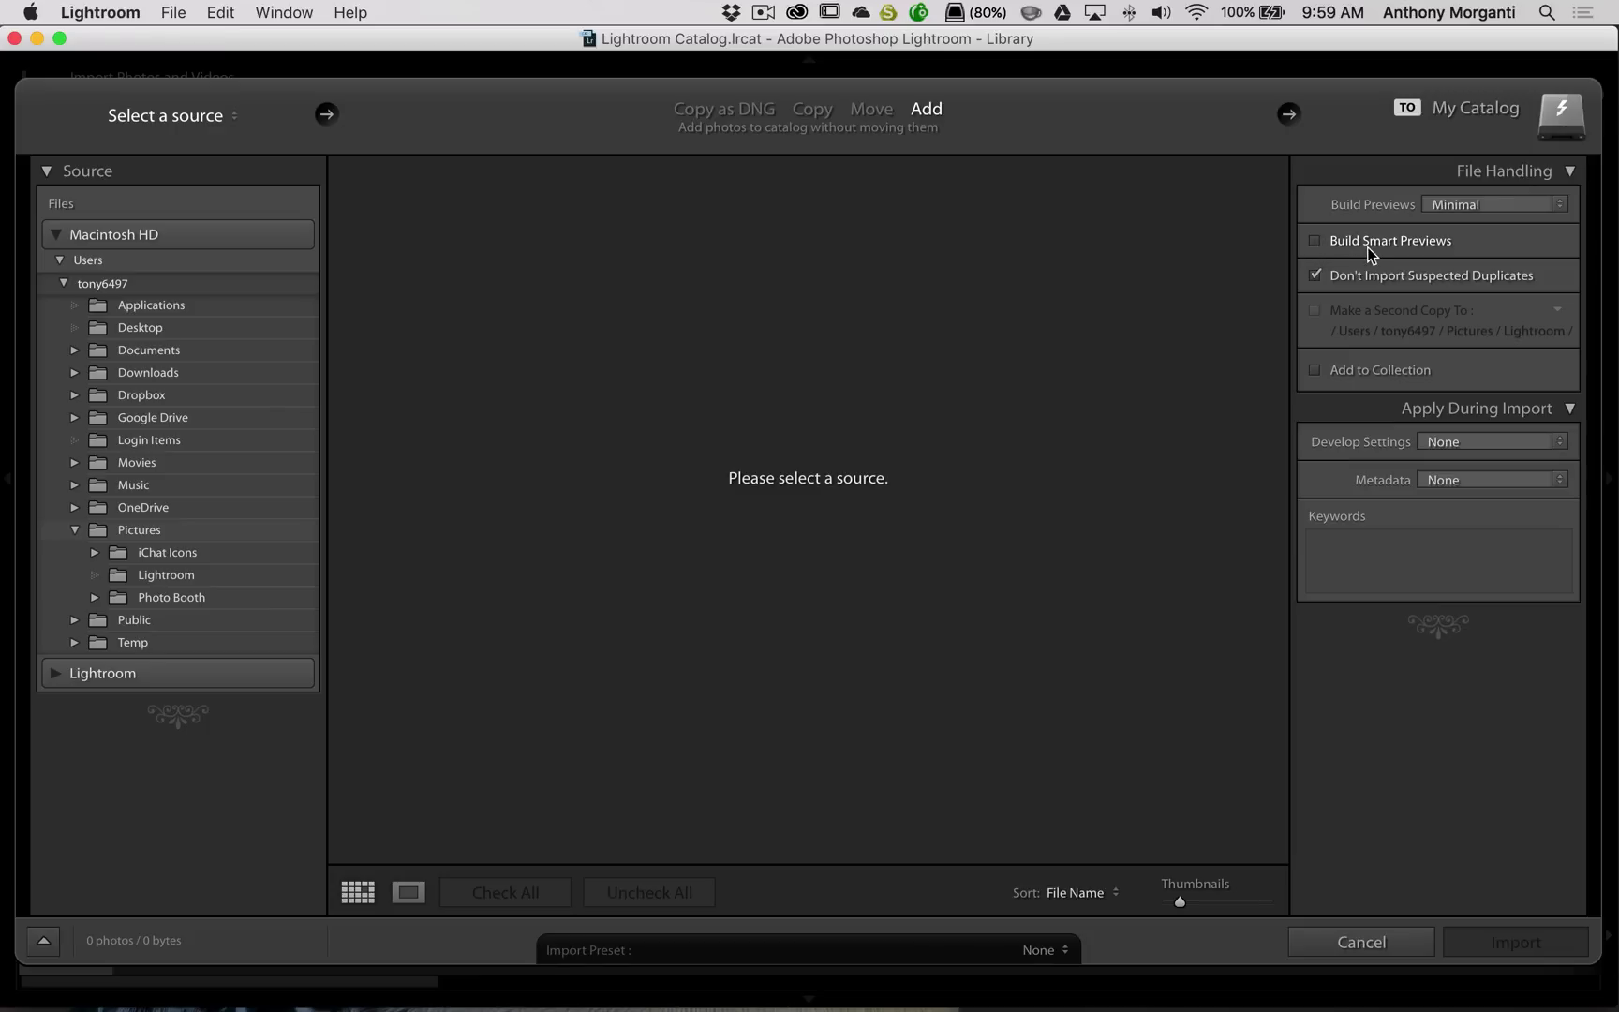
{"action": "left_click", "coordinate": [1363, 944]}
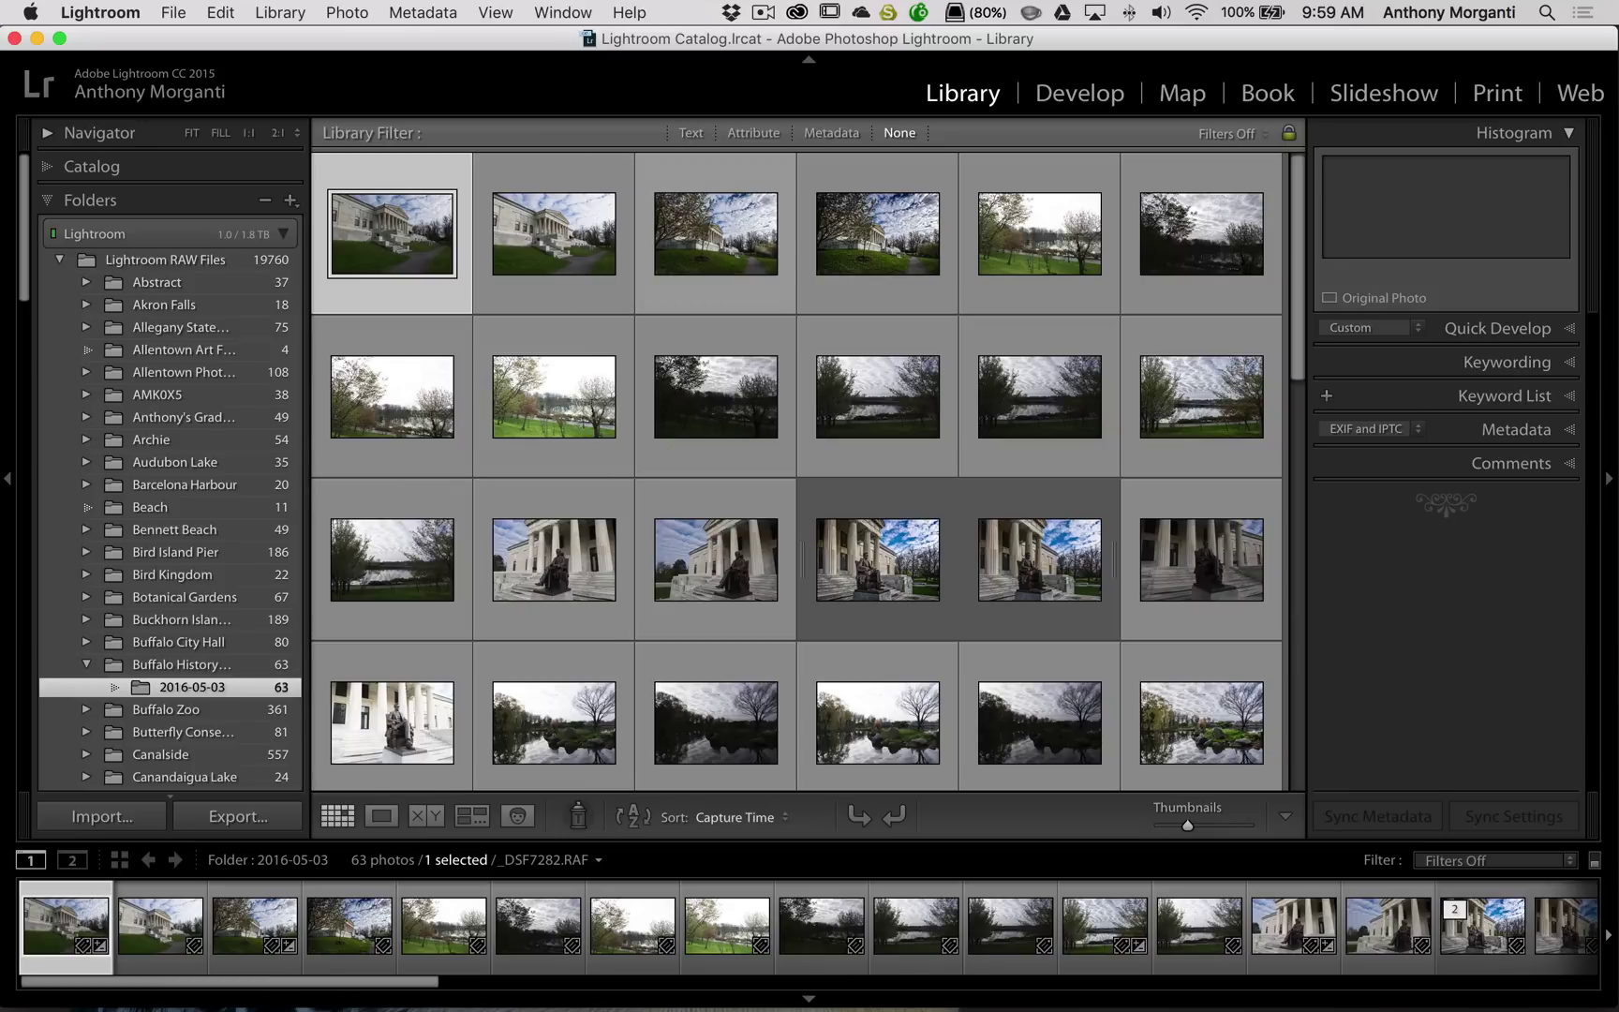
Step: Select the first four photos and build 4 Smart Previews from the Original Photo status
{"action": "left_click", "coordinate": [857, 169], "text": "shift"}
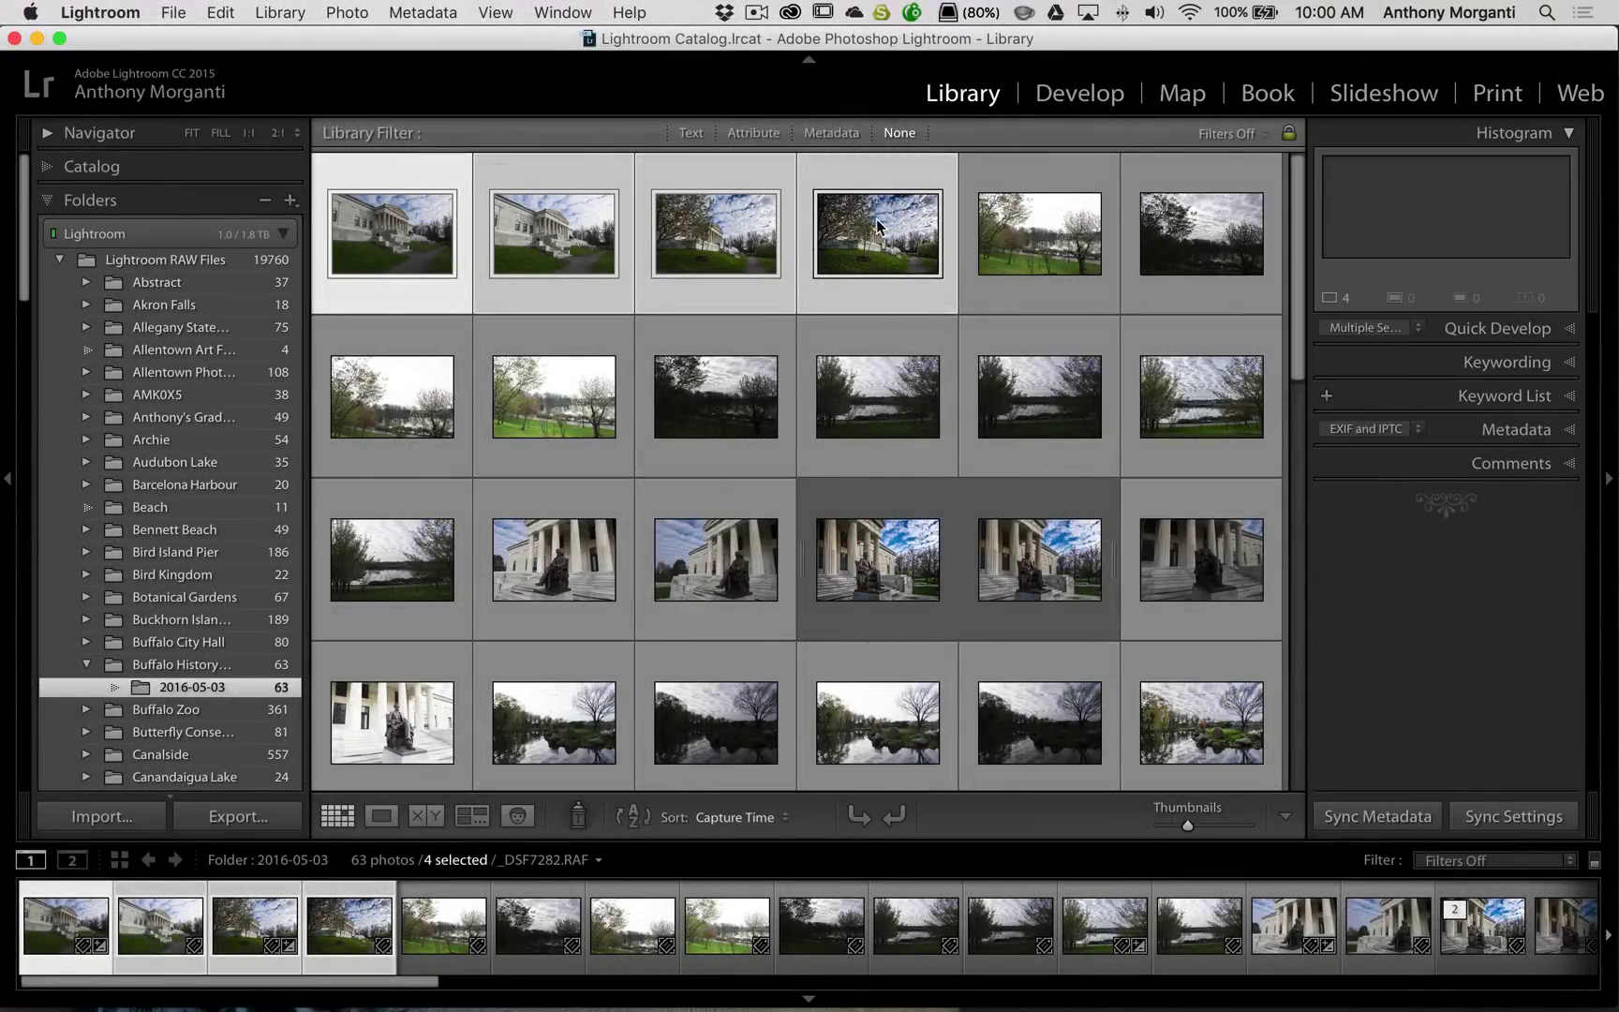
{"action": "left_click", "coordinate": [298, 13]}
{"action": "mouse_move", "coordinate": [471, 561]}
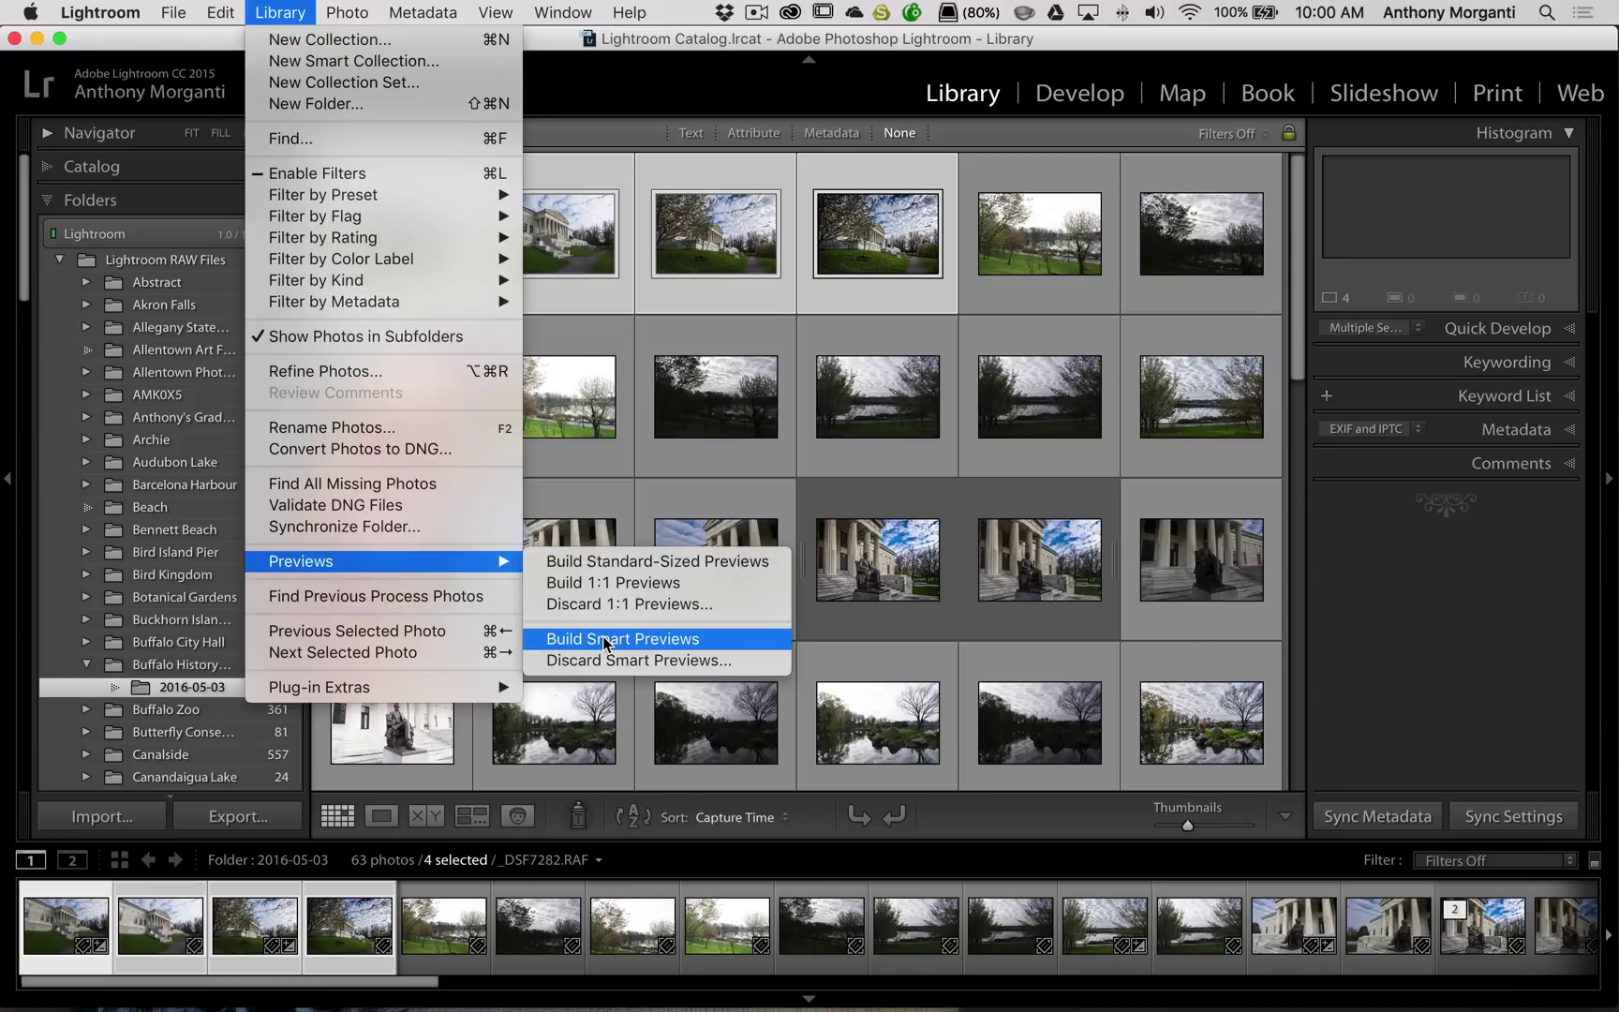
{"action": "left_click", "coordinate": [785, 94]}
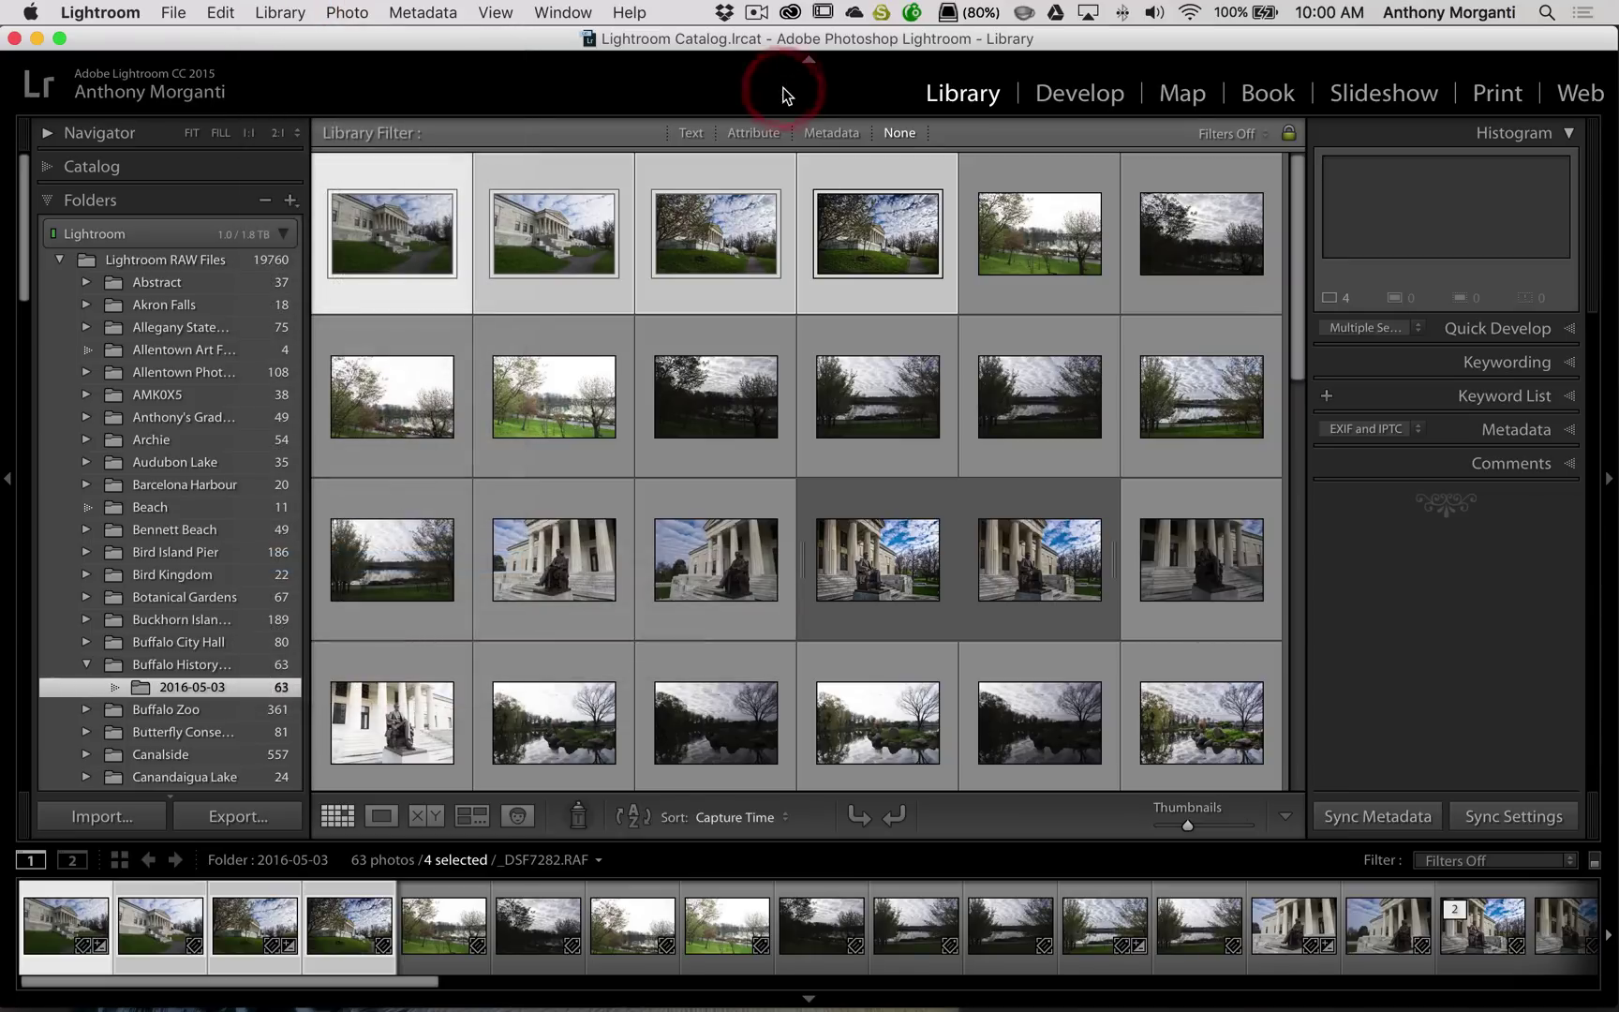
{"action": "left_click", "coordinate": [1332, 298]}
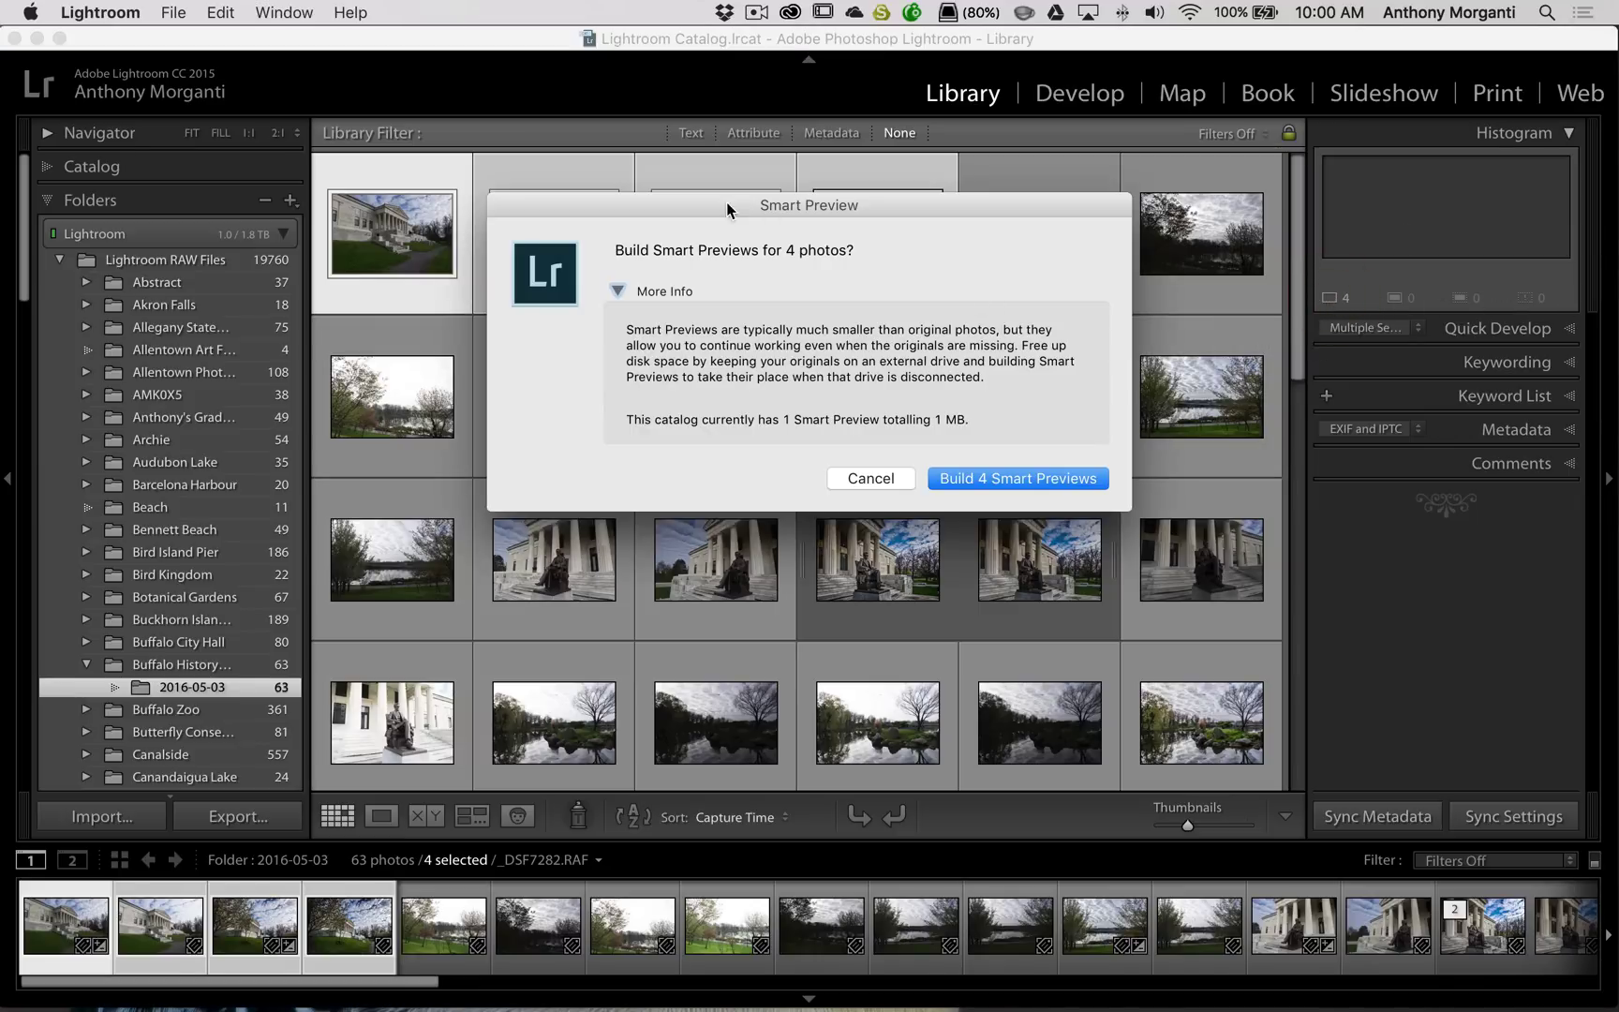
{"action": "left_click_drag", "start_coordinate": [726, 202], "coordinate": [678, 138]}
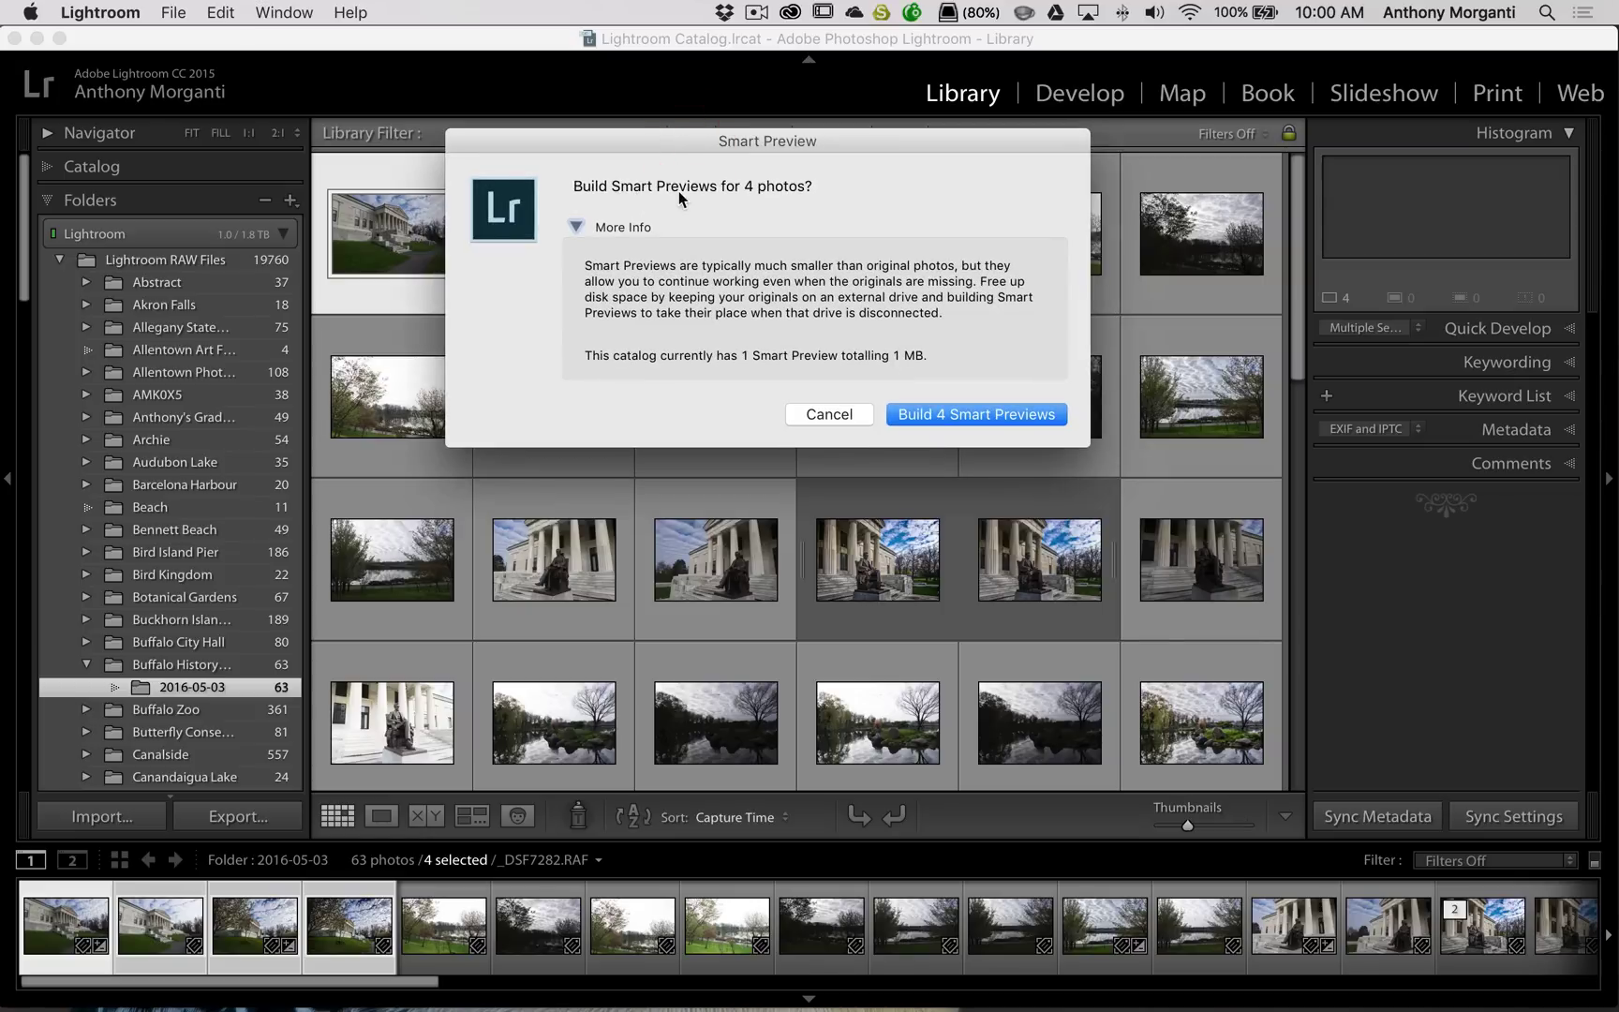
{"action": "left_click", "coordinate": [951, 419]}
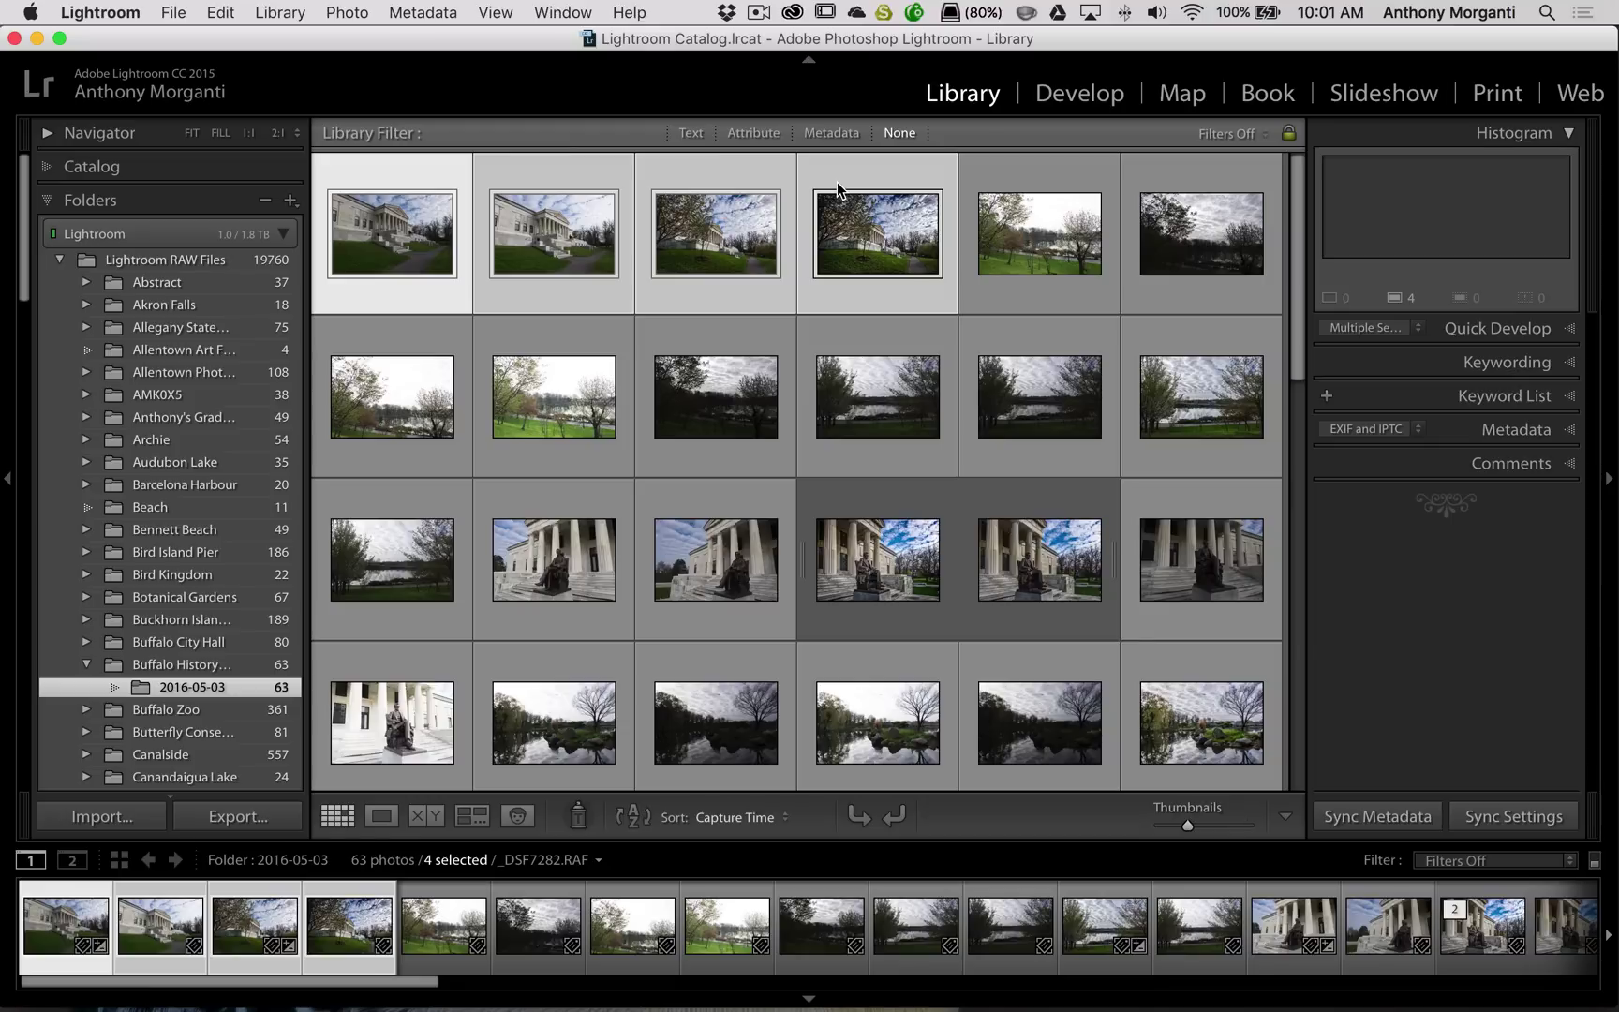
Step: Select the first photo and confirm its status reads 'Original + Smart Preview'
{"action": "left_click", "coordinate": [384, 332]}
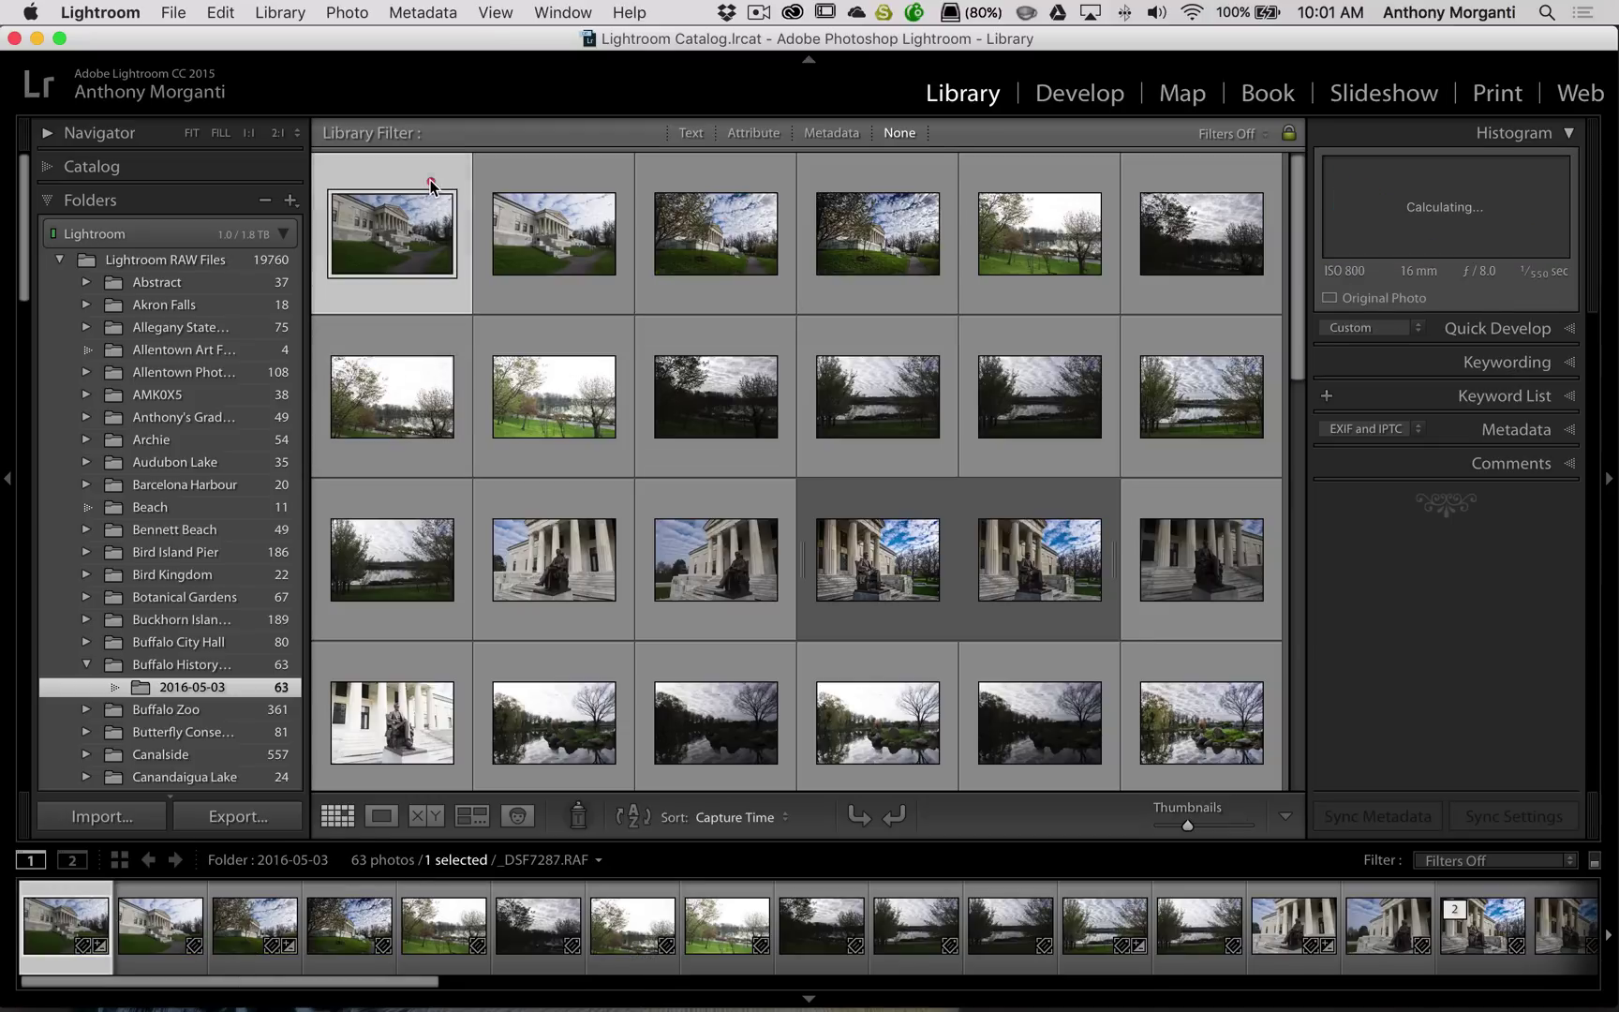
{"action": "left_click", "coordinate": [390, 170]}
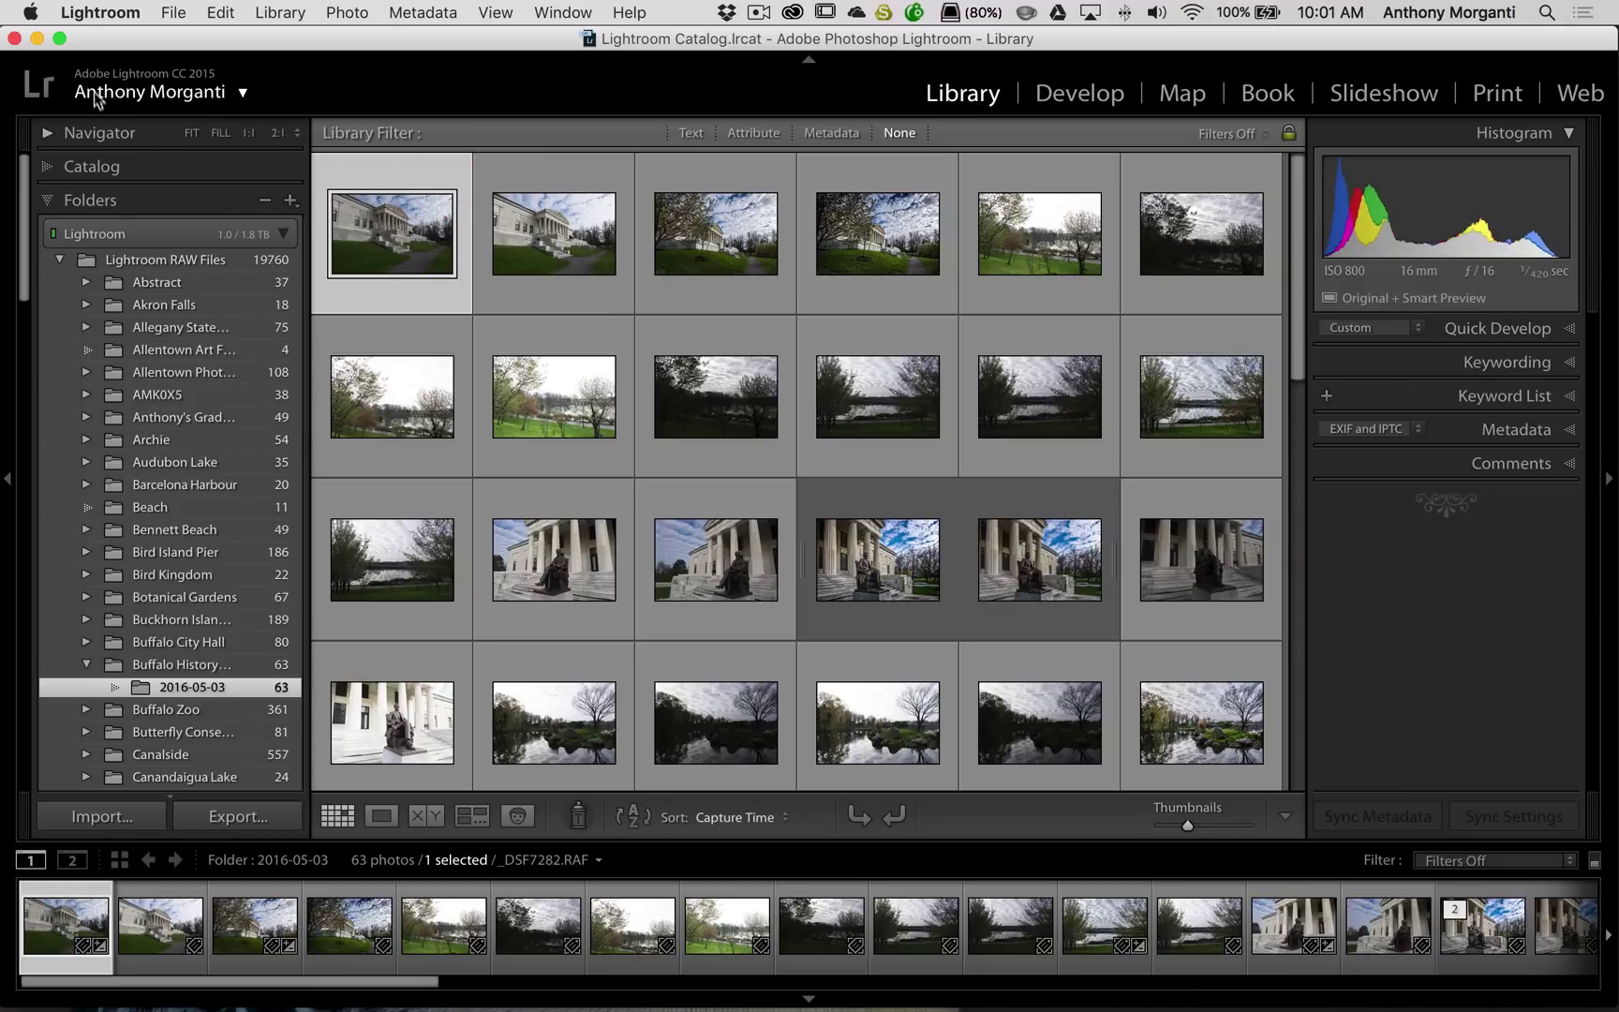
Step: Minimize Lightroom, eject the Lightroom drive from the desktop, and restore Lightroom from the Dock
{"action": "left_click", "coordinate": [37, 38]}
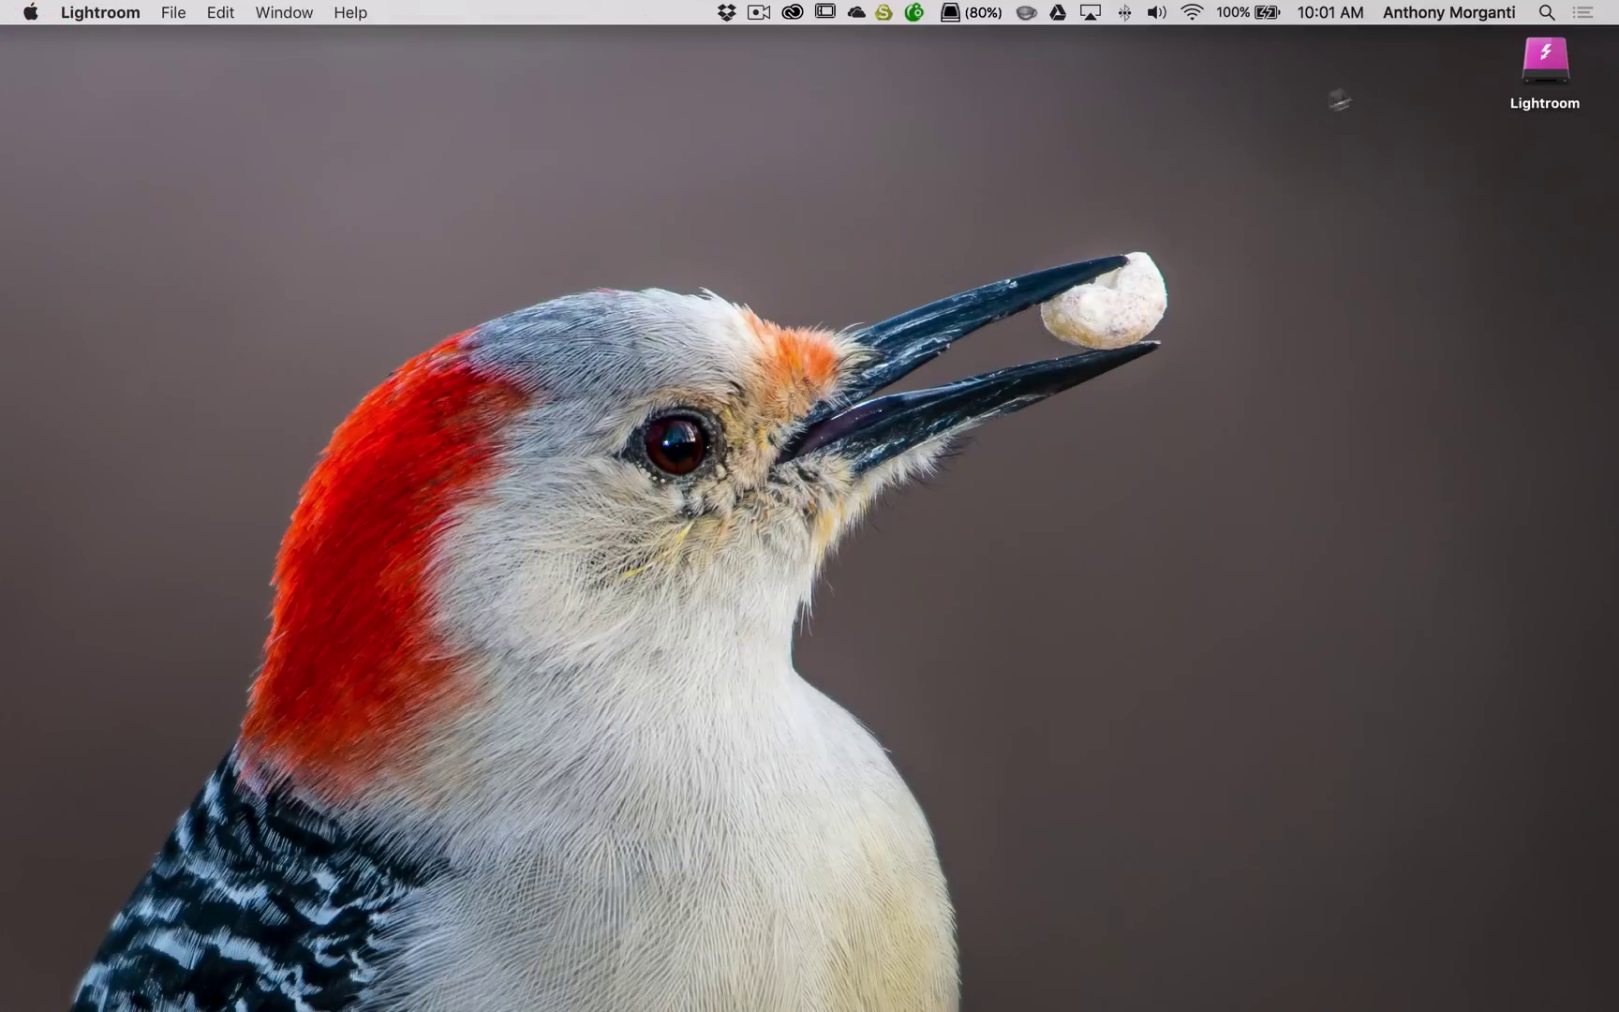
{"action": "right_click", "coordinate": [1537, 58]}
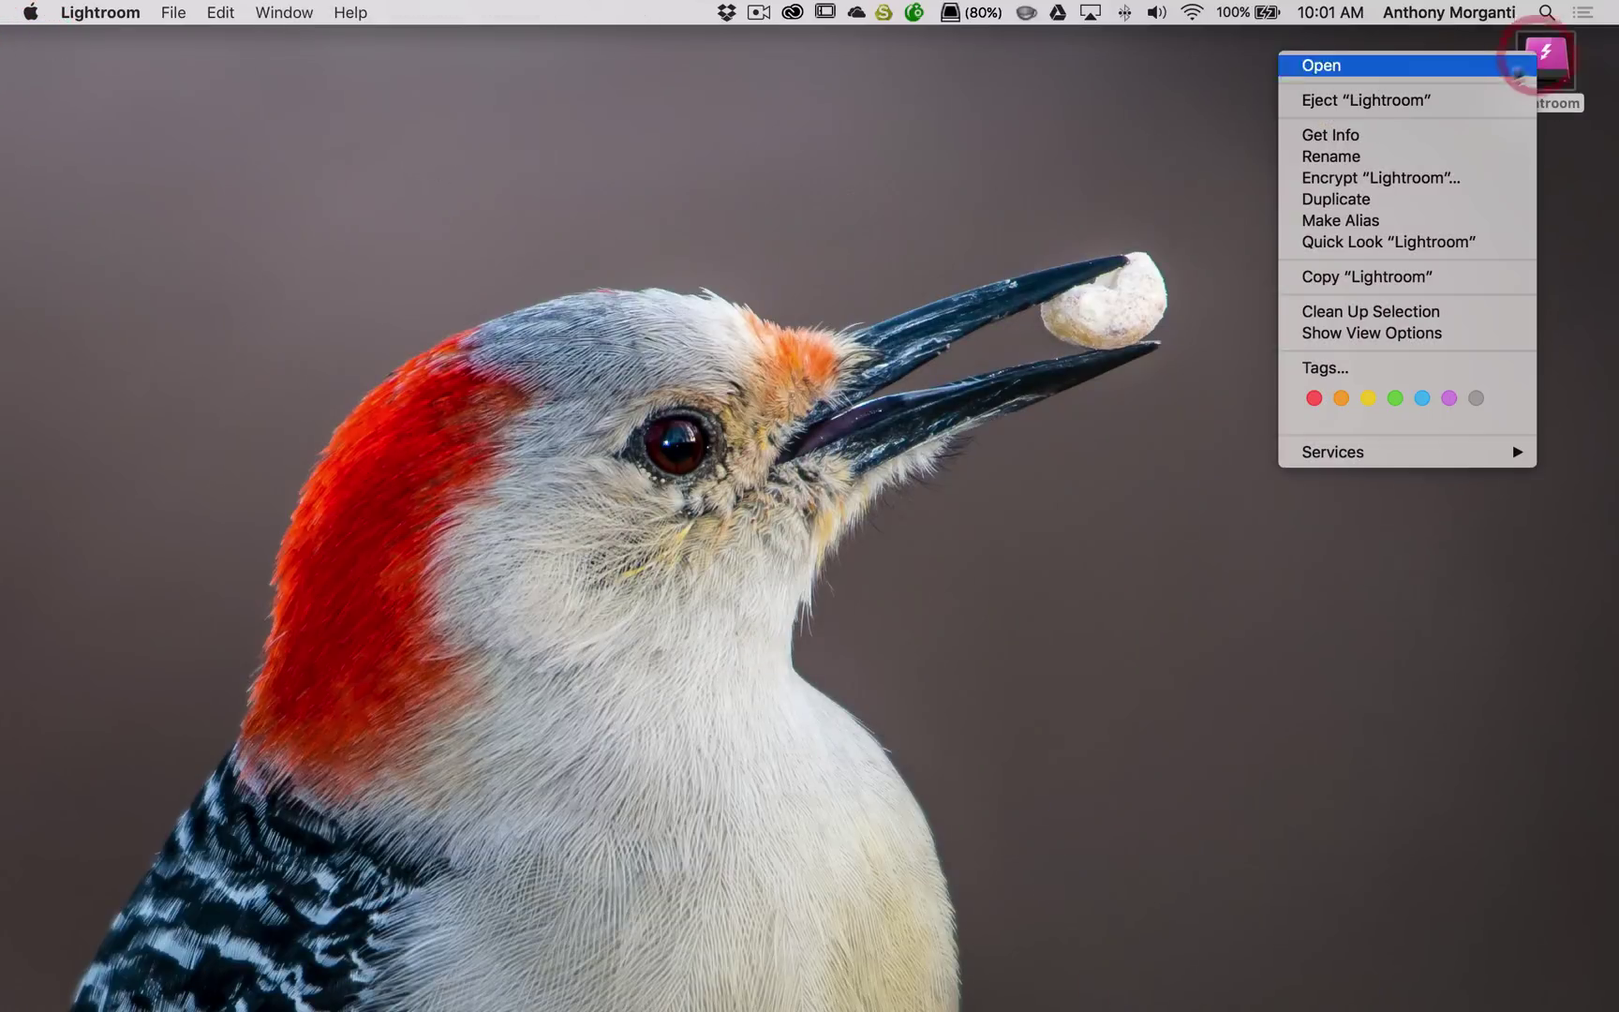
{"action": "left_click", "coordinate": [1460, 99]}
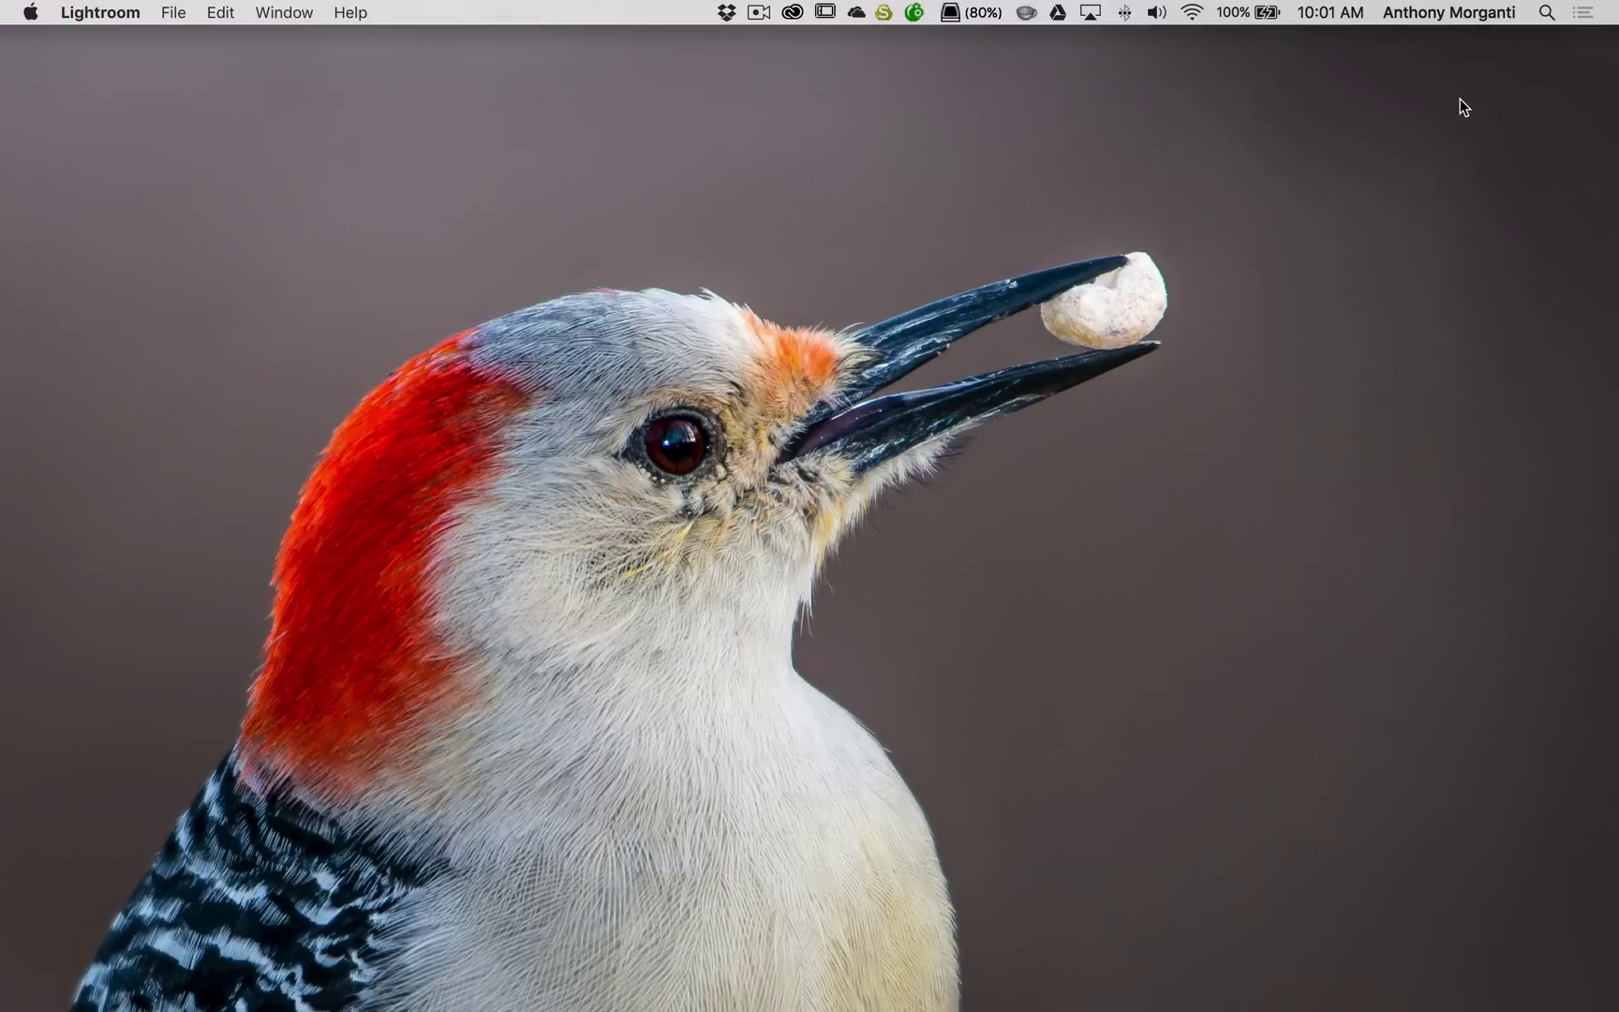
{"action": "mouse_move", "coordinate": [1264, 995]}
{"action": "left_click", "coordinate": [1119, 995]}
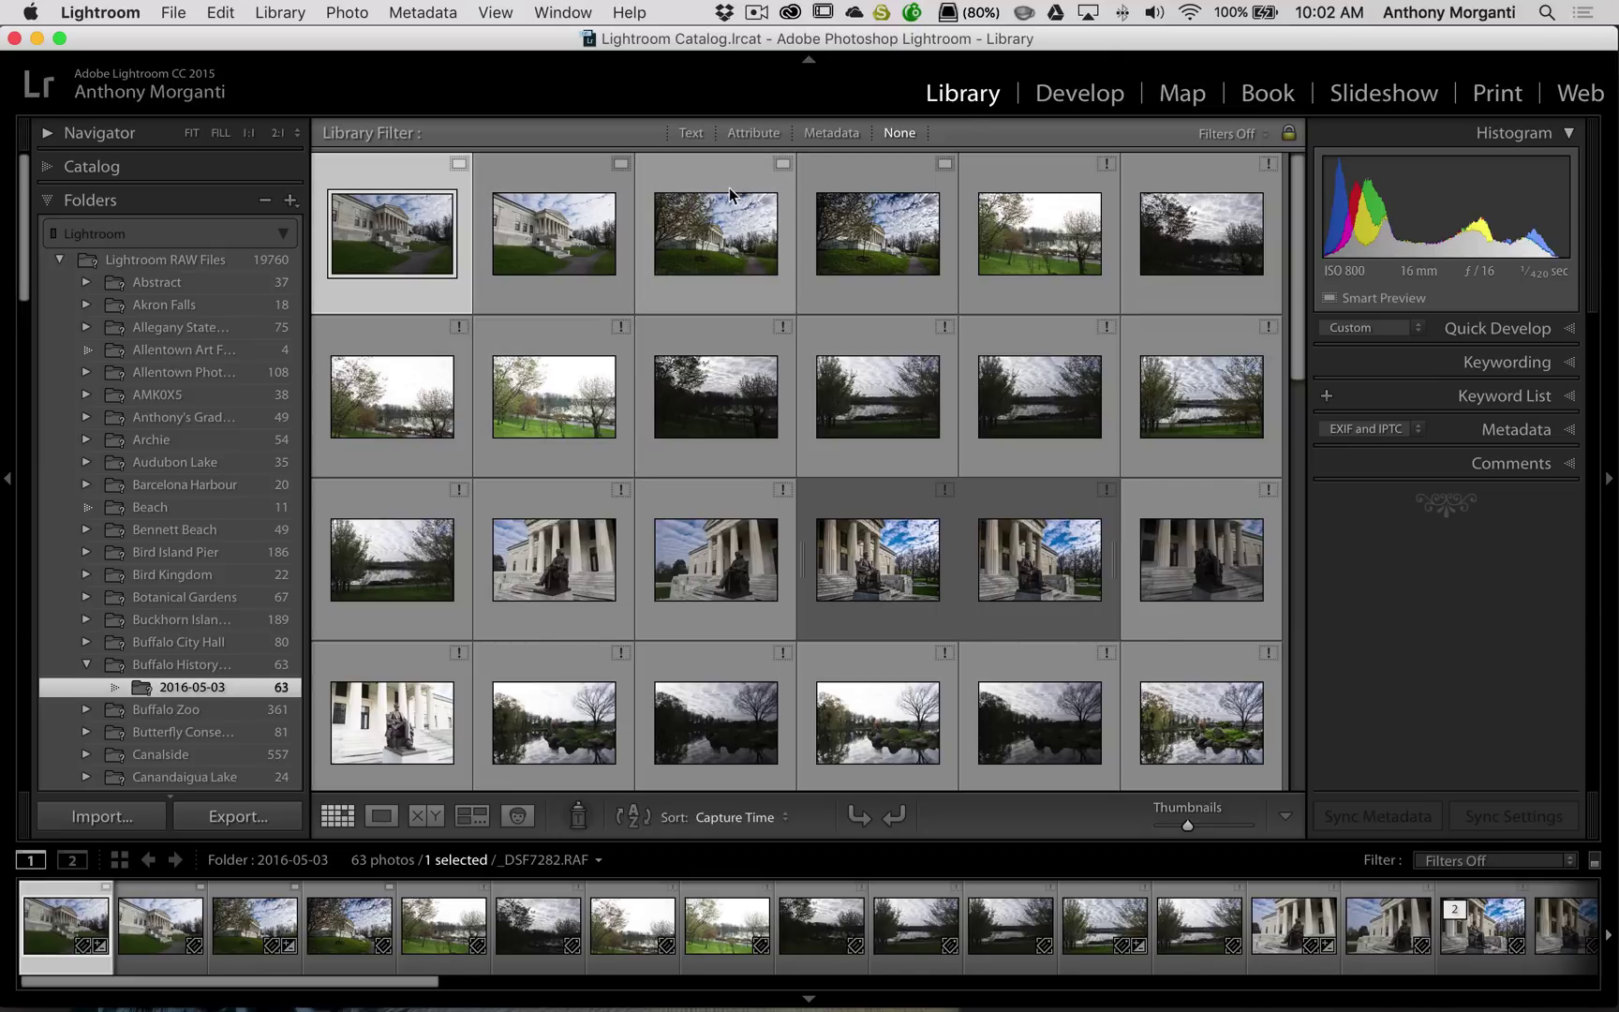
Step: Open the offline _DSF7282.RAF in Develop using its Smart Preview, then return to the Library grid
{"action": "left_click", "coordinate": [1088, 94]}
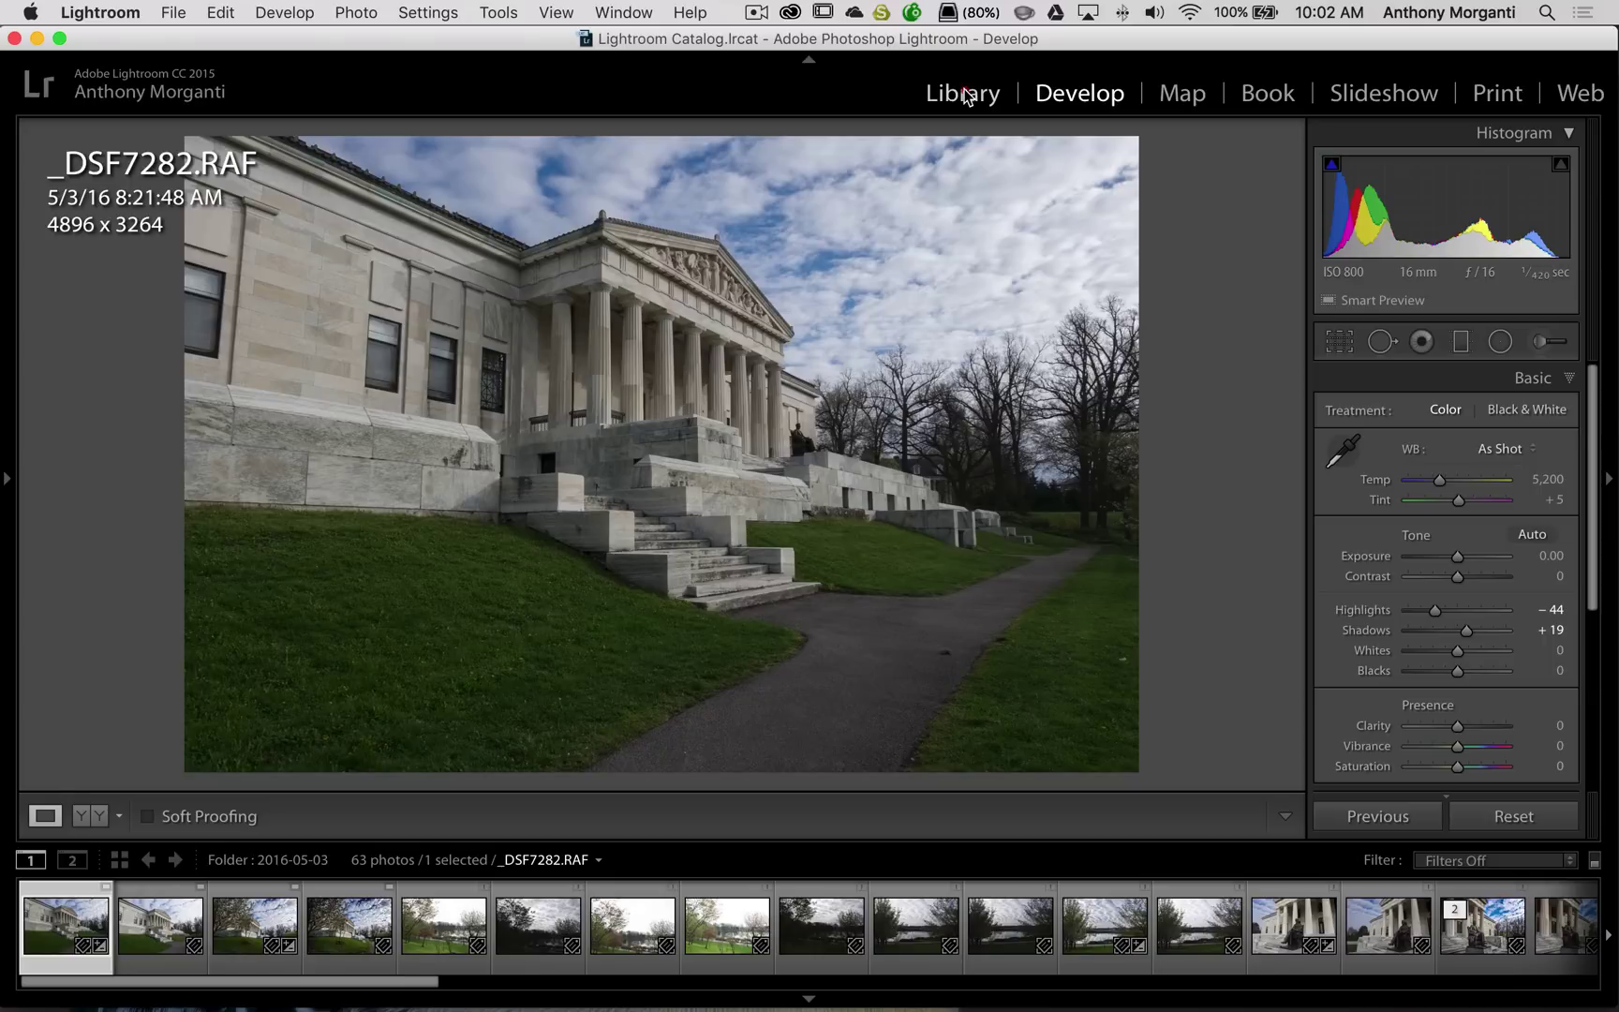
{"action": "left_click", "coordinate": [964, 94]}
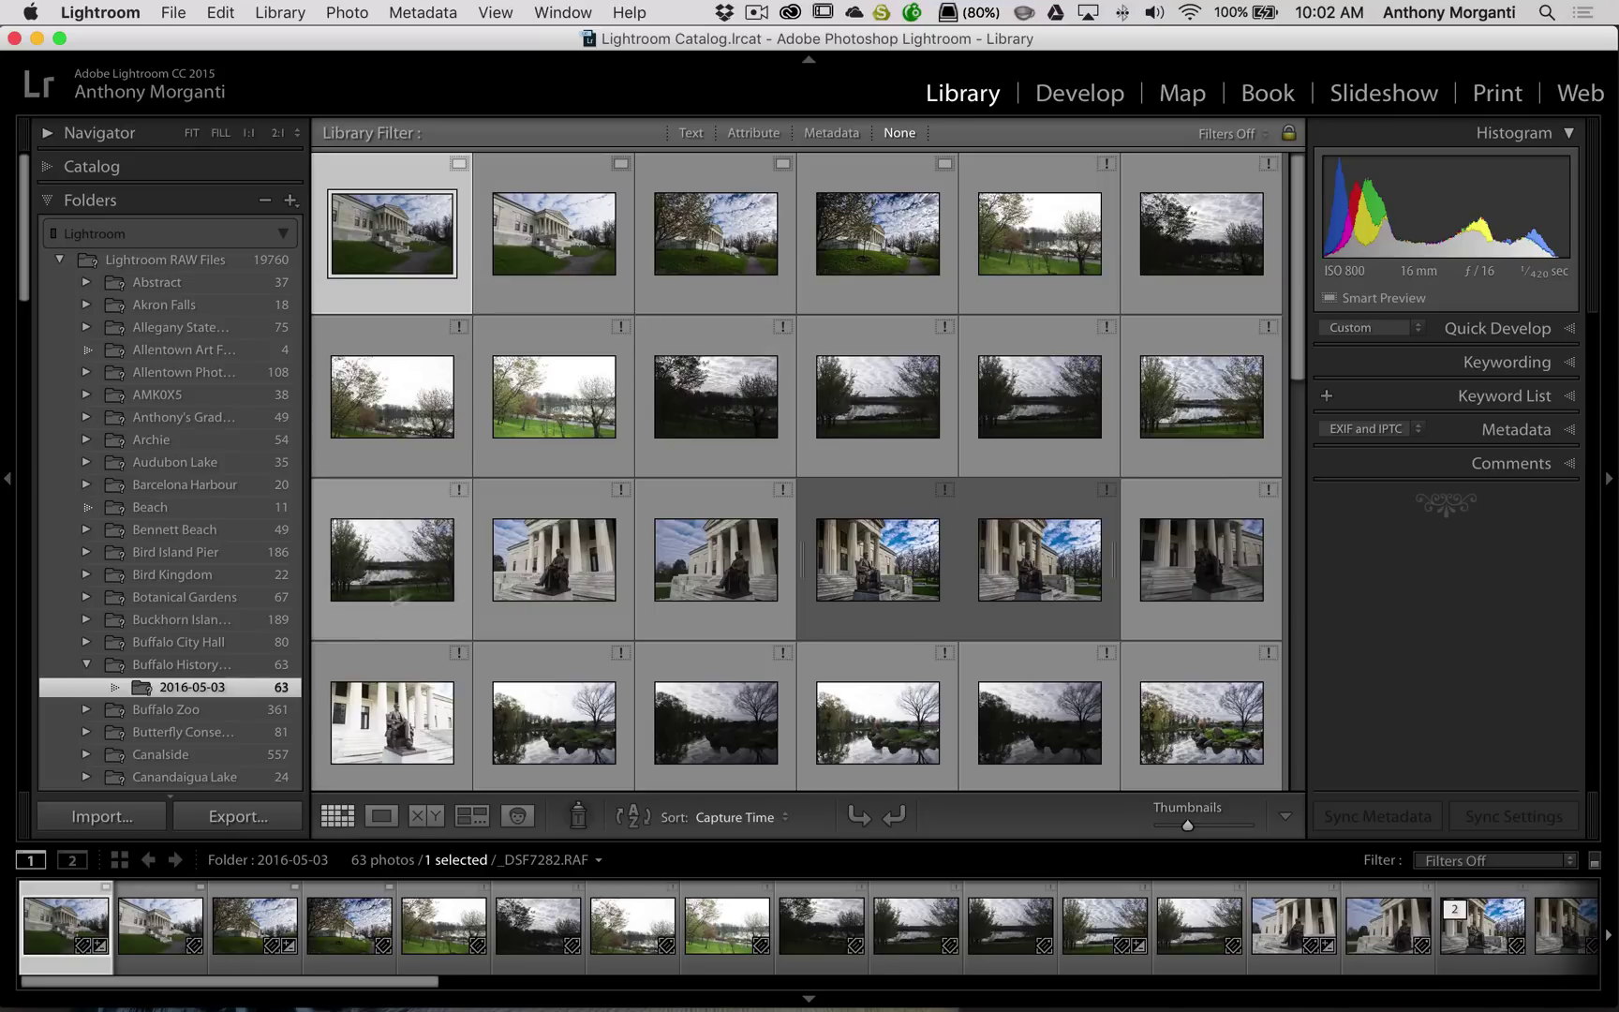
{"action": "left_click", "coordinate": [223, 817]}
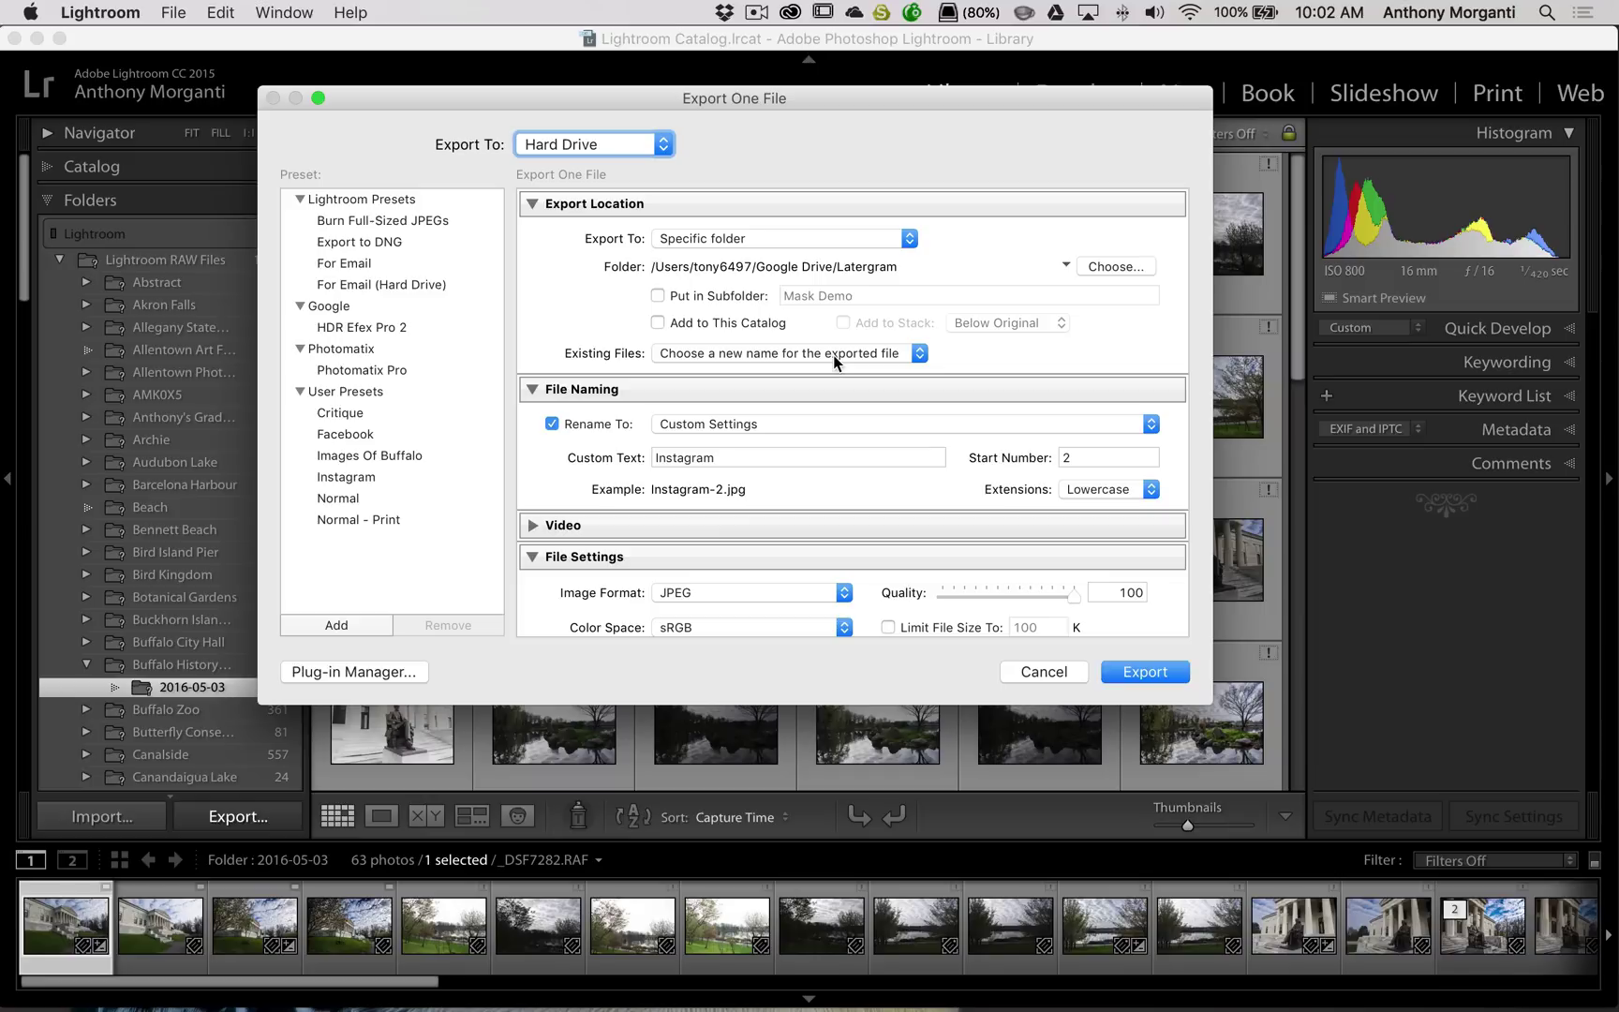
{"action": "scroll", "coordinate": [833, 359], "scroll_direction": "down", "scroll_amount": 5}
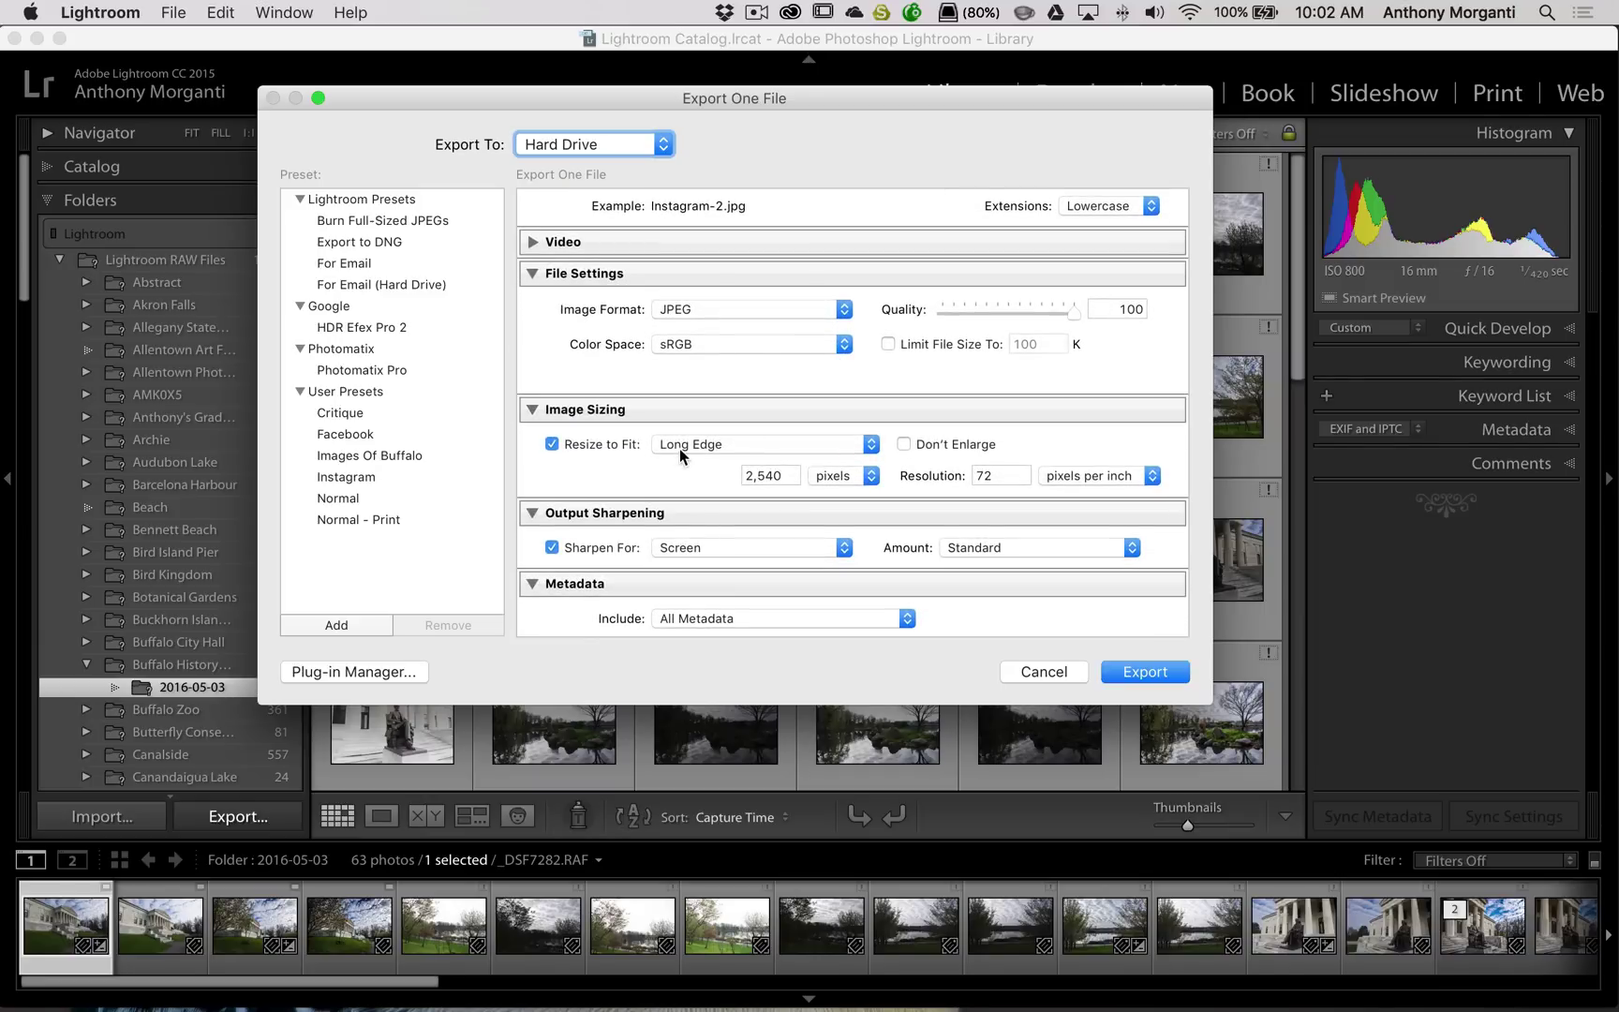
{"action": "left_click", "coordinate": [788, 475]}
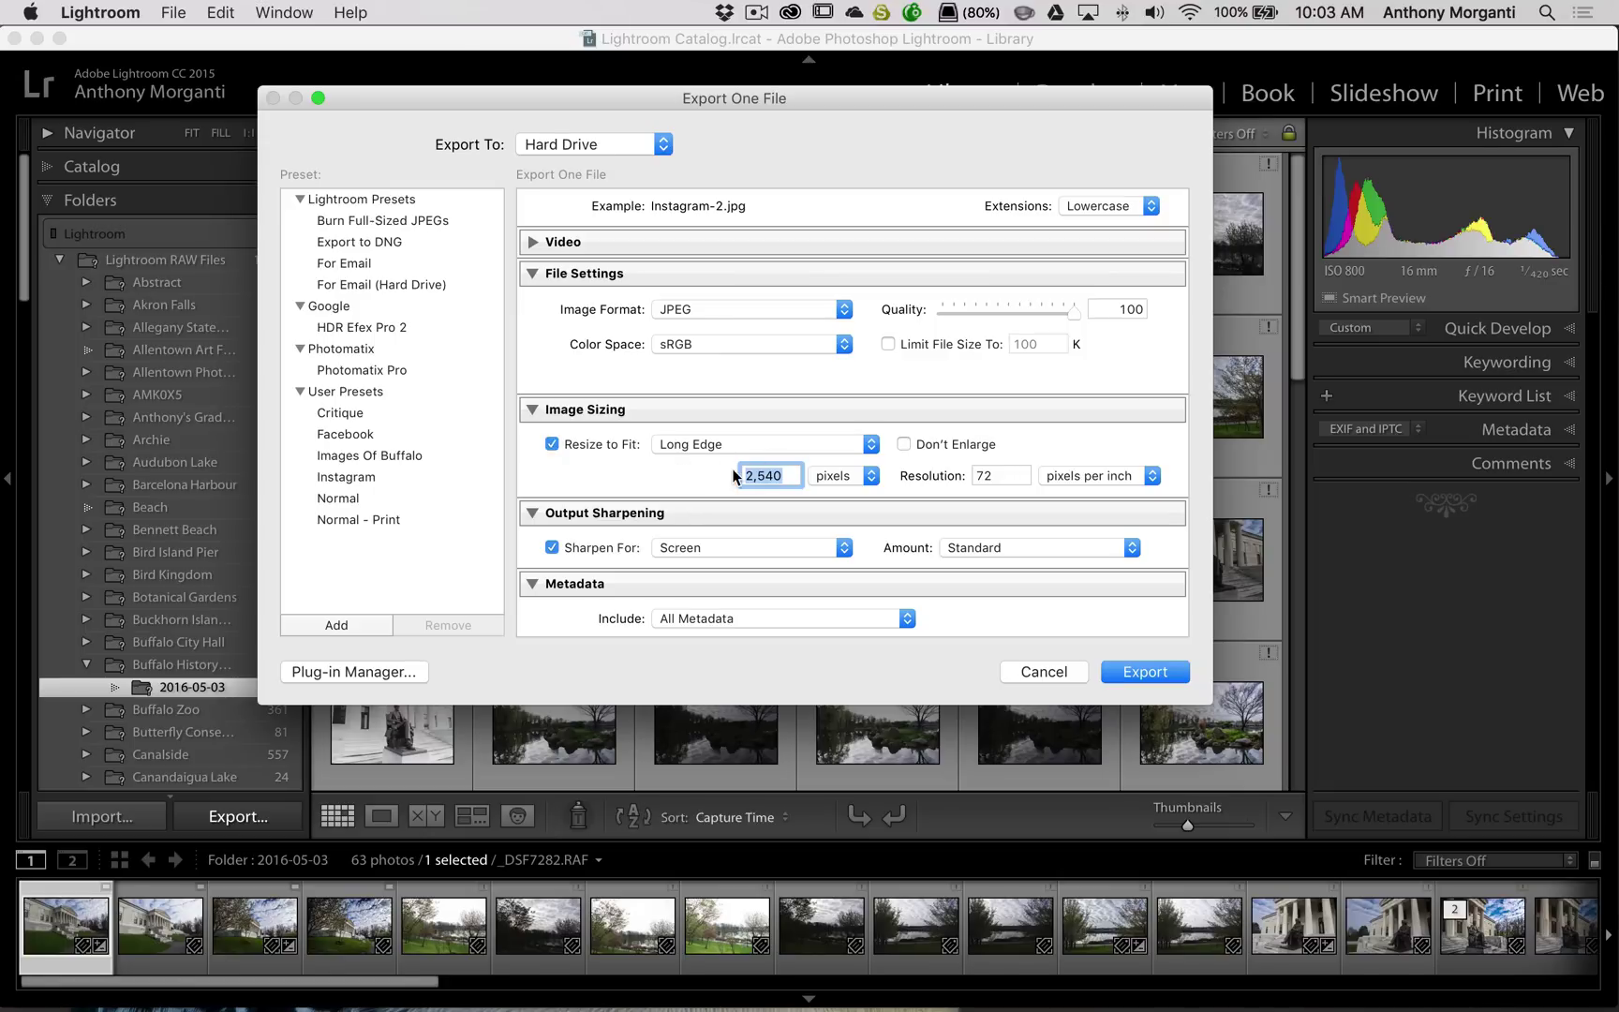
{"action": "left_click", "coordinate": [1040, 672]}
Step: Scroll the left panel and expand then collapse Publish Services, leaving only section headings
{"action": "scroll", "coordinate": [184, 590], "scroll_direction": "down", "scroll_amount": 10}
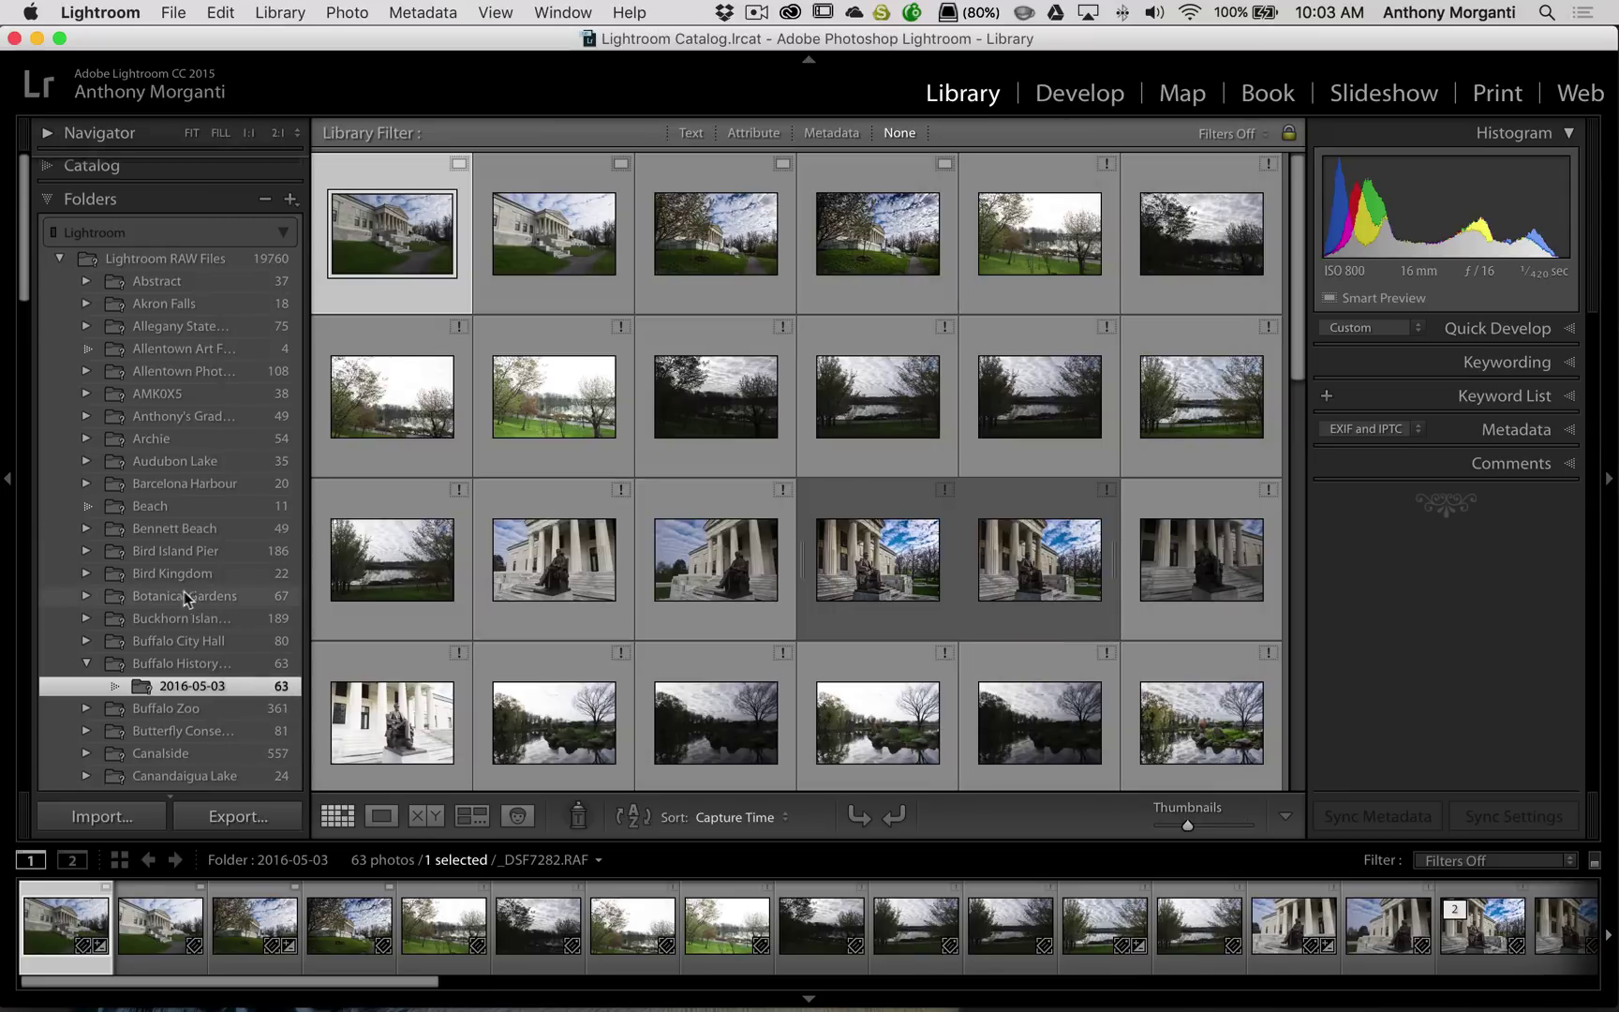
{"action": "scroll", "coordinate": [183, 595], "scroll_direction": "down", "scroll_amount": 10}
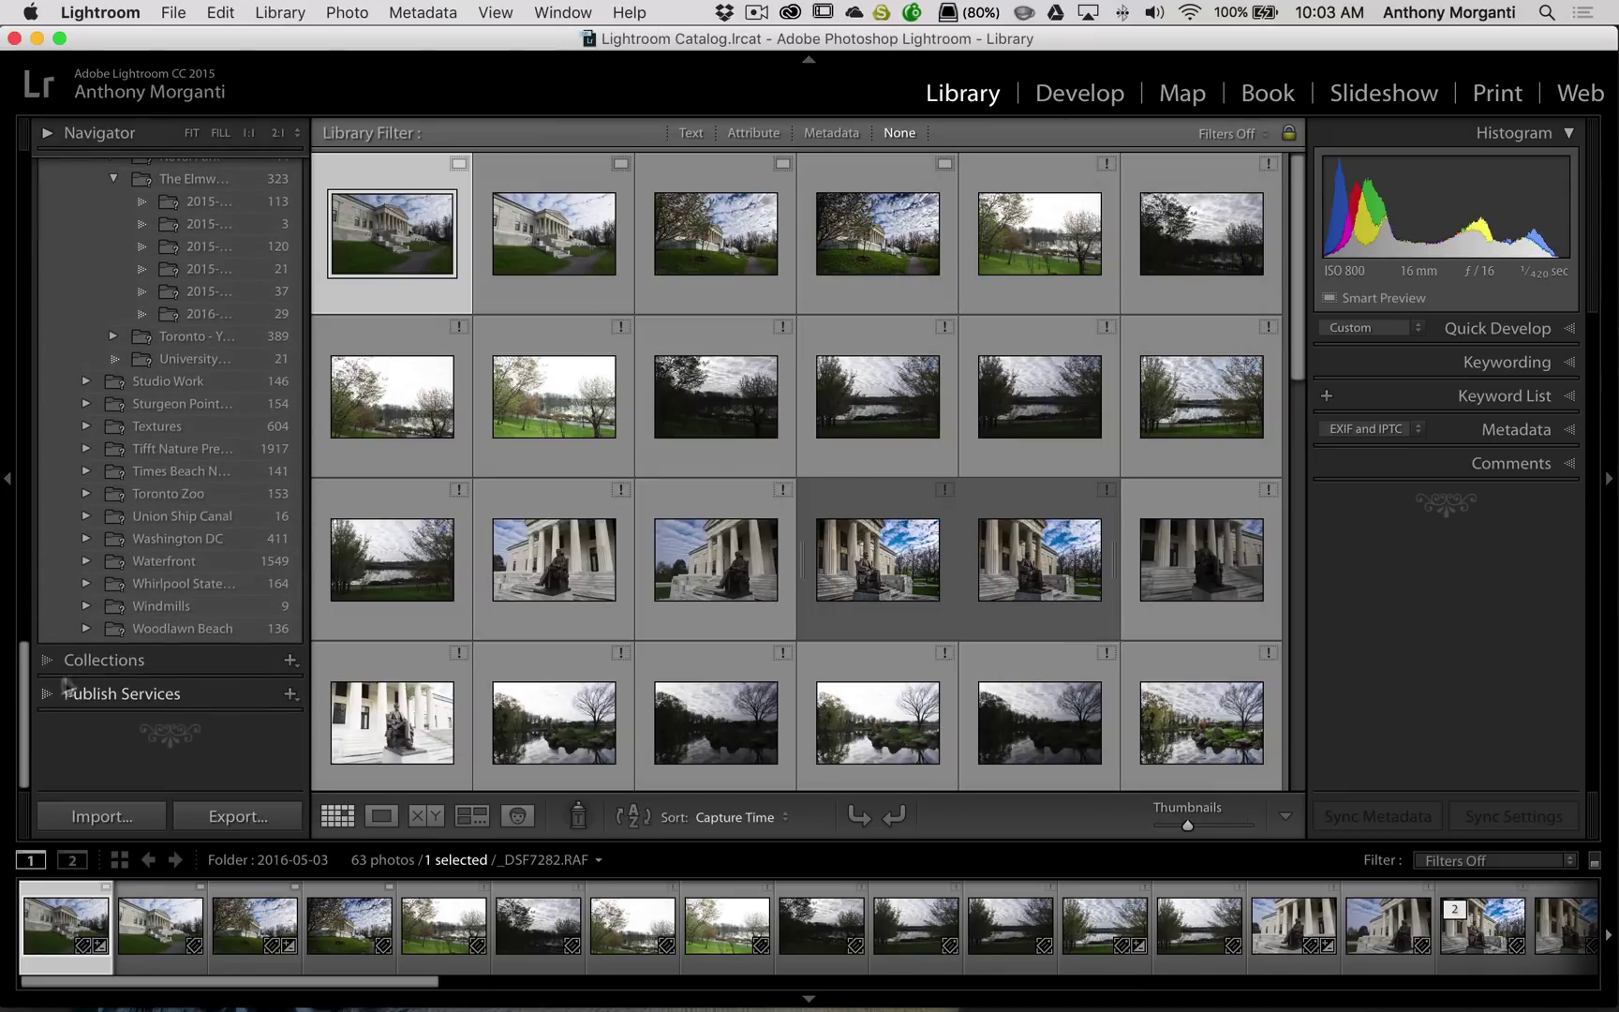
{"action": "left_click", "coordinate": [48, 698]}
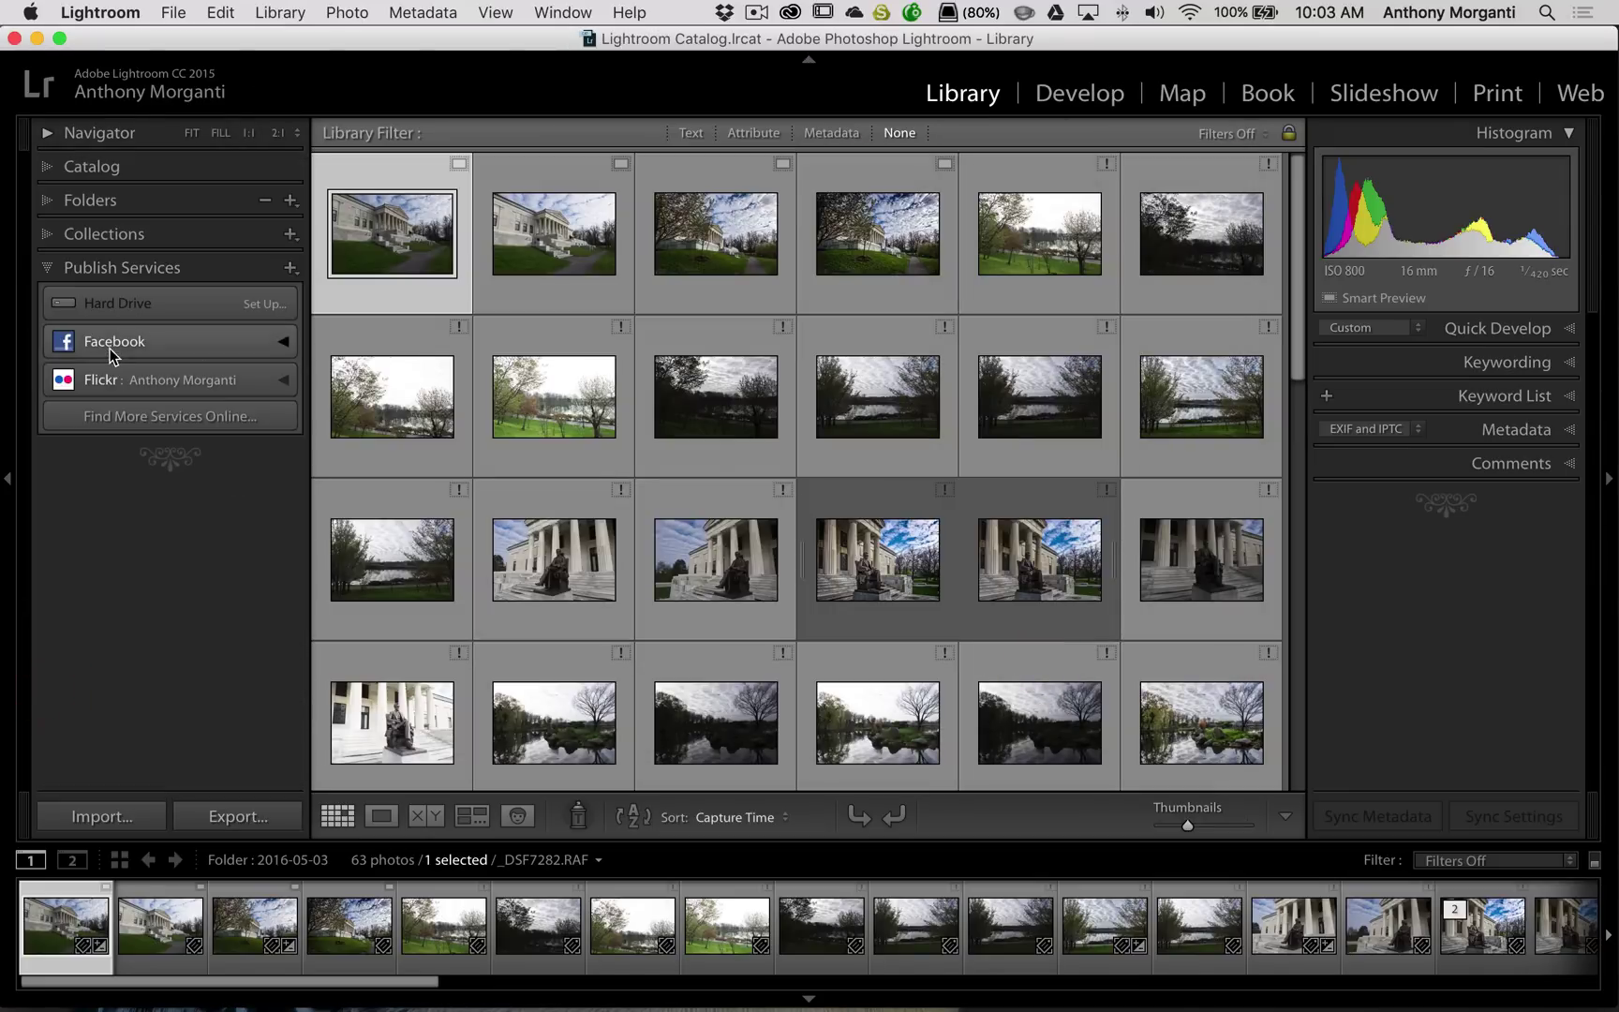
{"action": "left_click", "coordinate": [46, 267]}
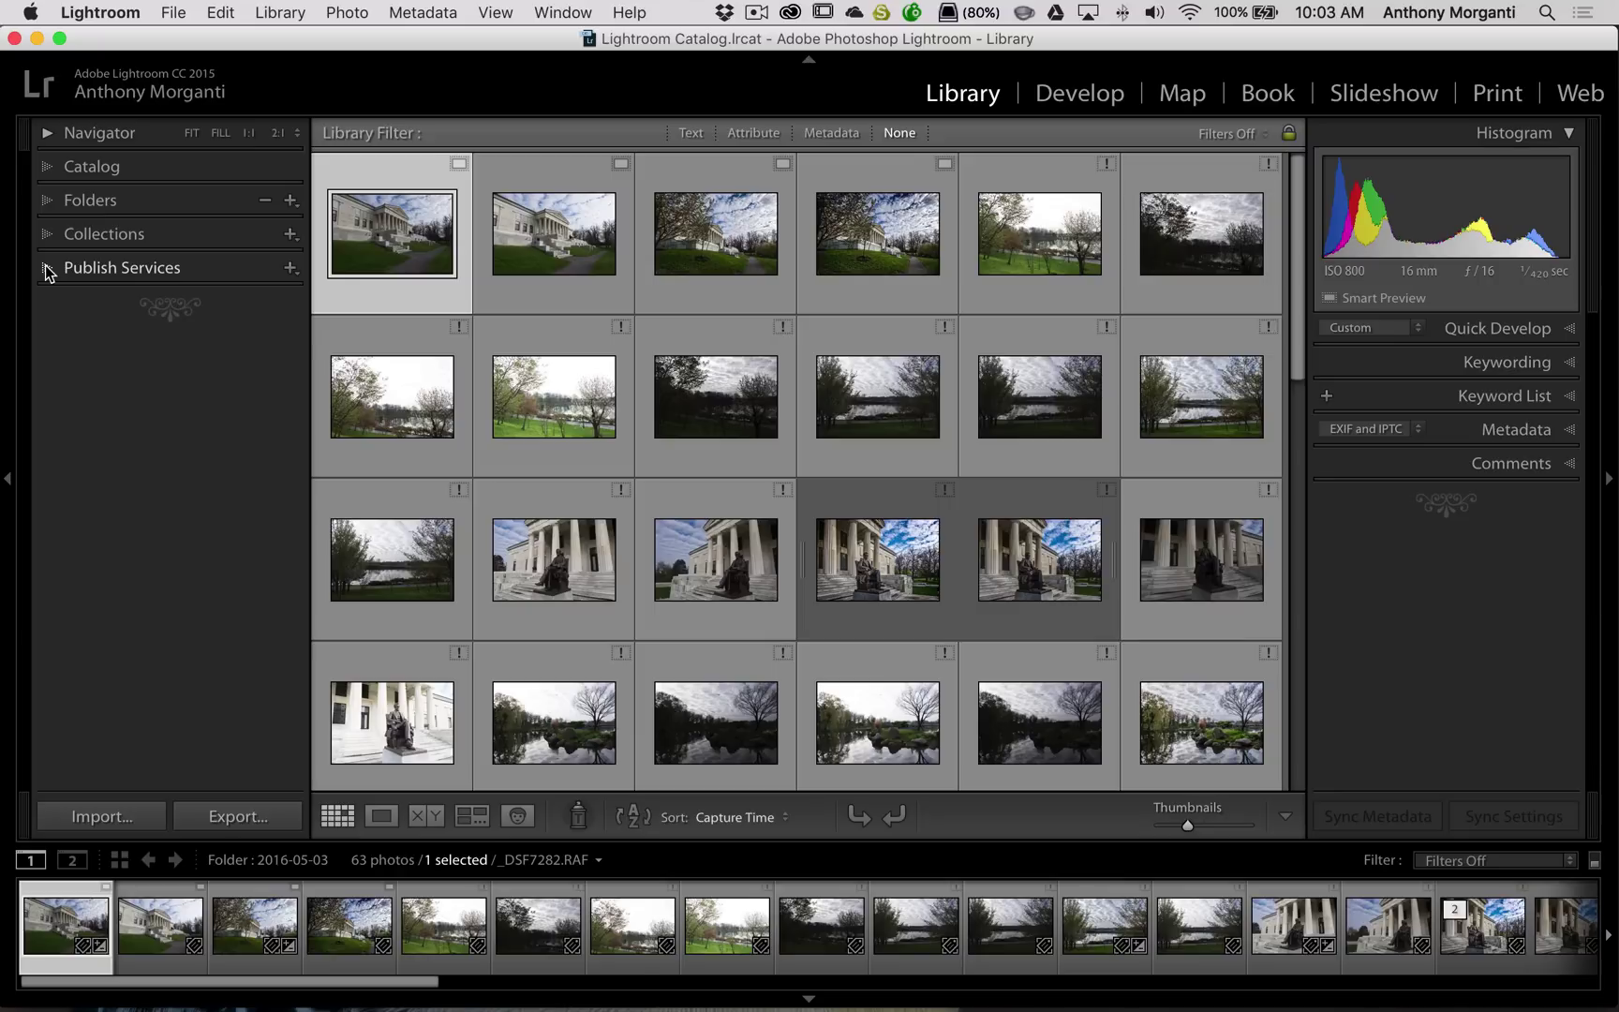
{"action": "left_click", "coordinate": [175, 13]}
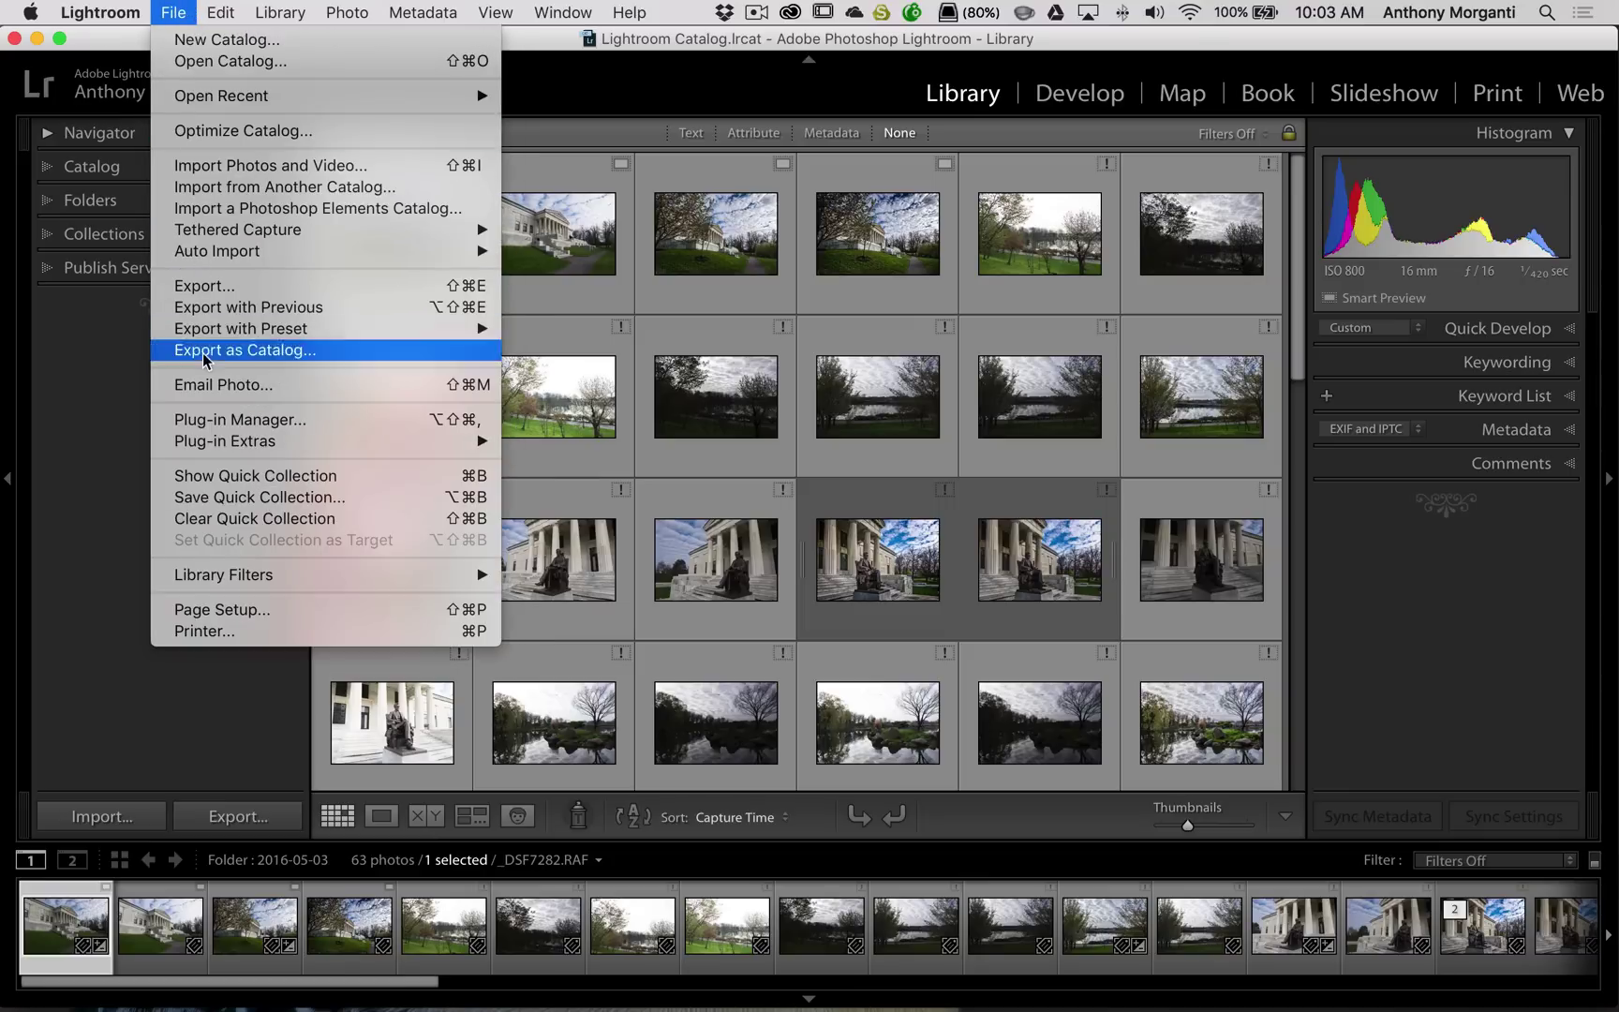
{"action": "left_click", "coordinate": [549, 89]}
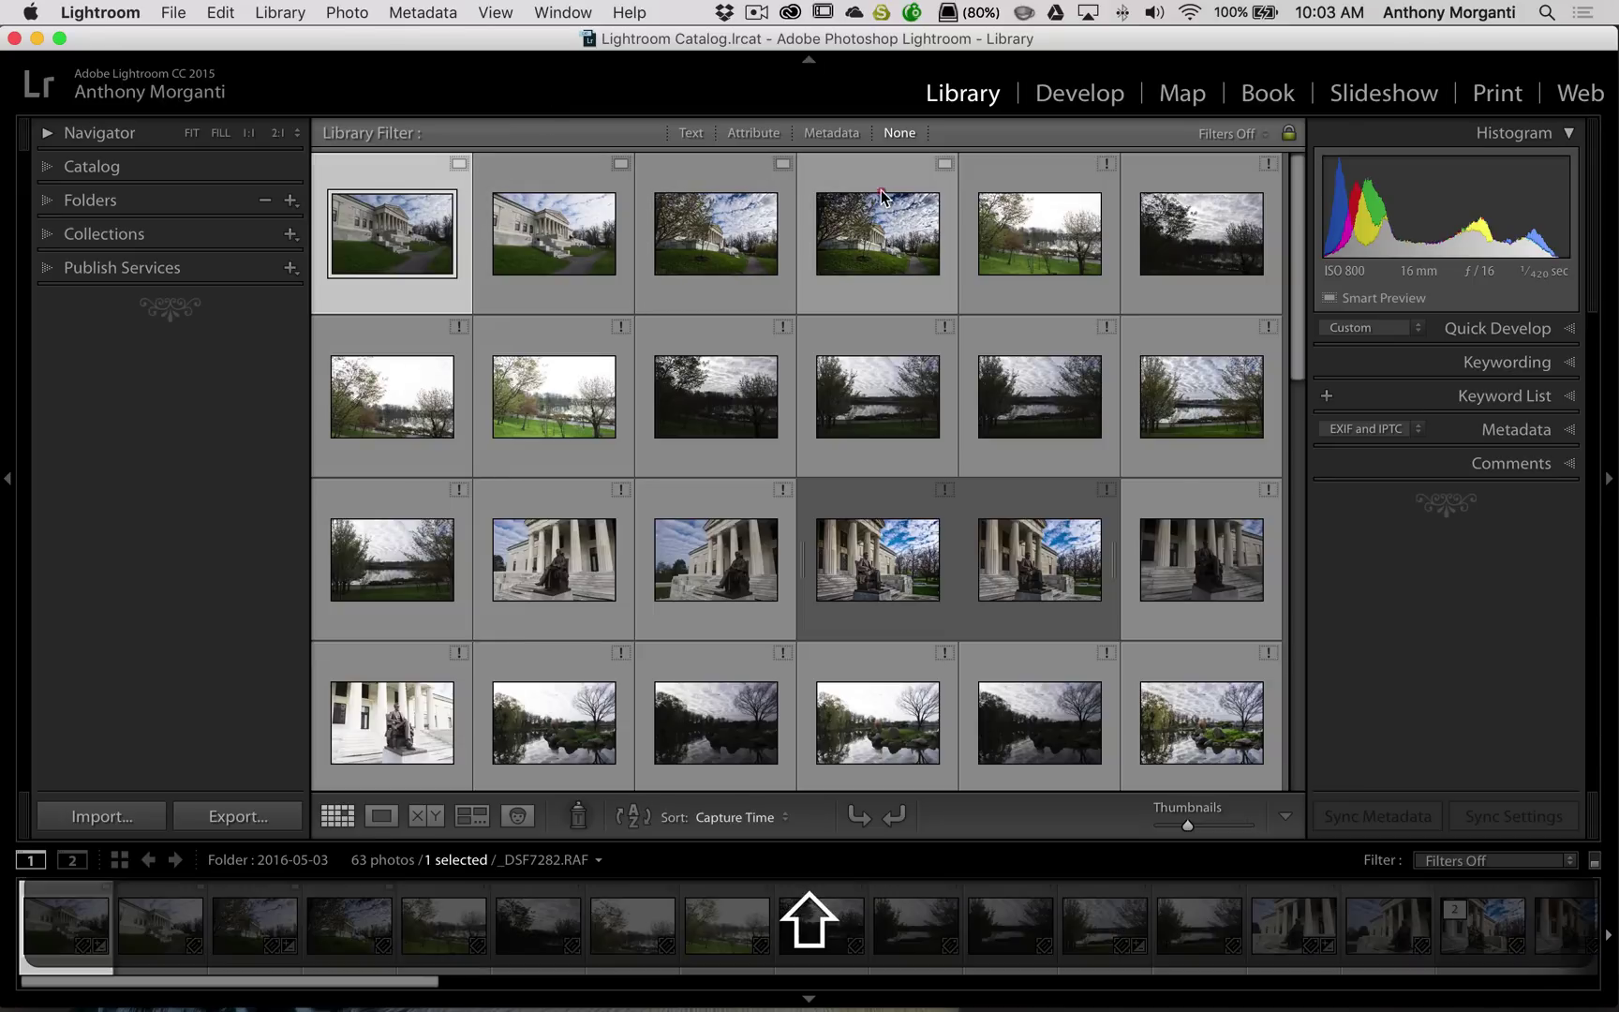
{"action": "left_click", "coordinate": [871, 176], "text": "shift"}
{"action": "right_click", "coordinate": [864, 207]}
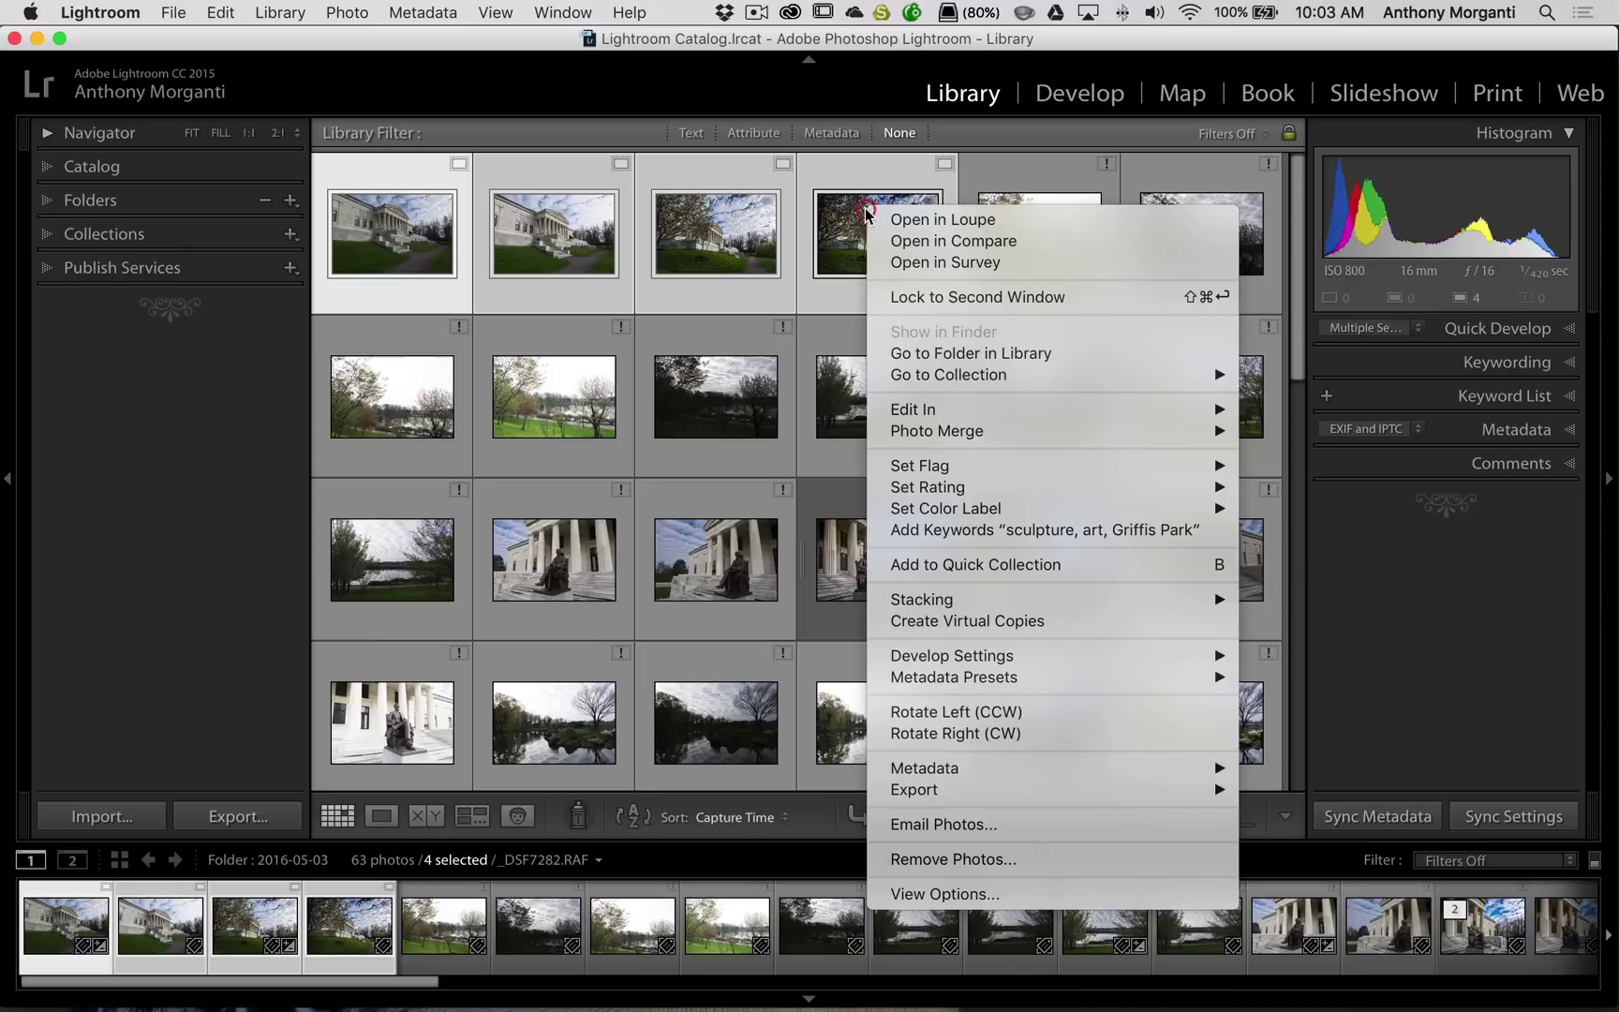
{"action": "mouse_move", "coordinate": [1094, 413]}
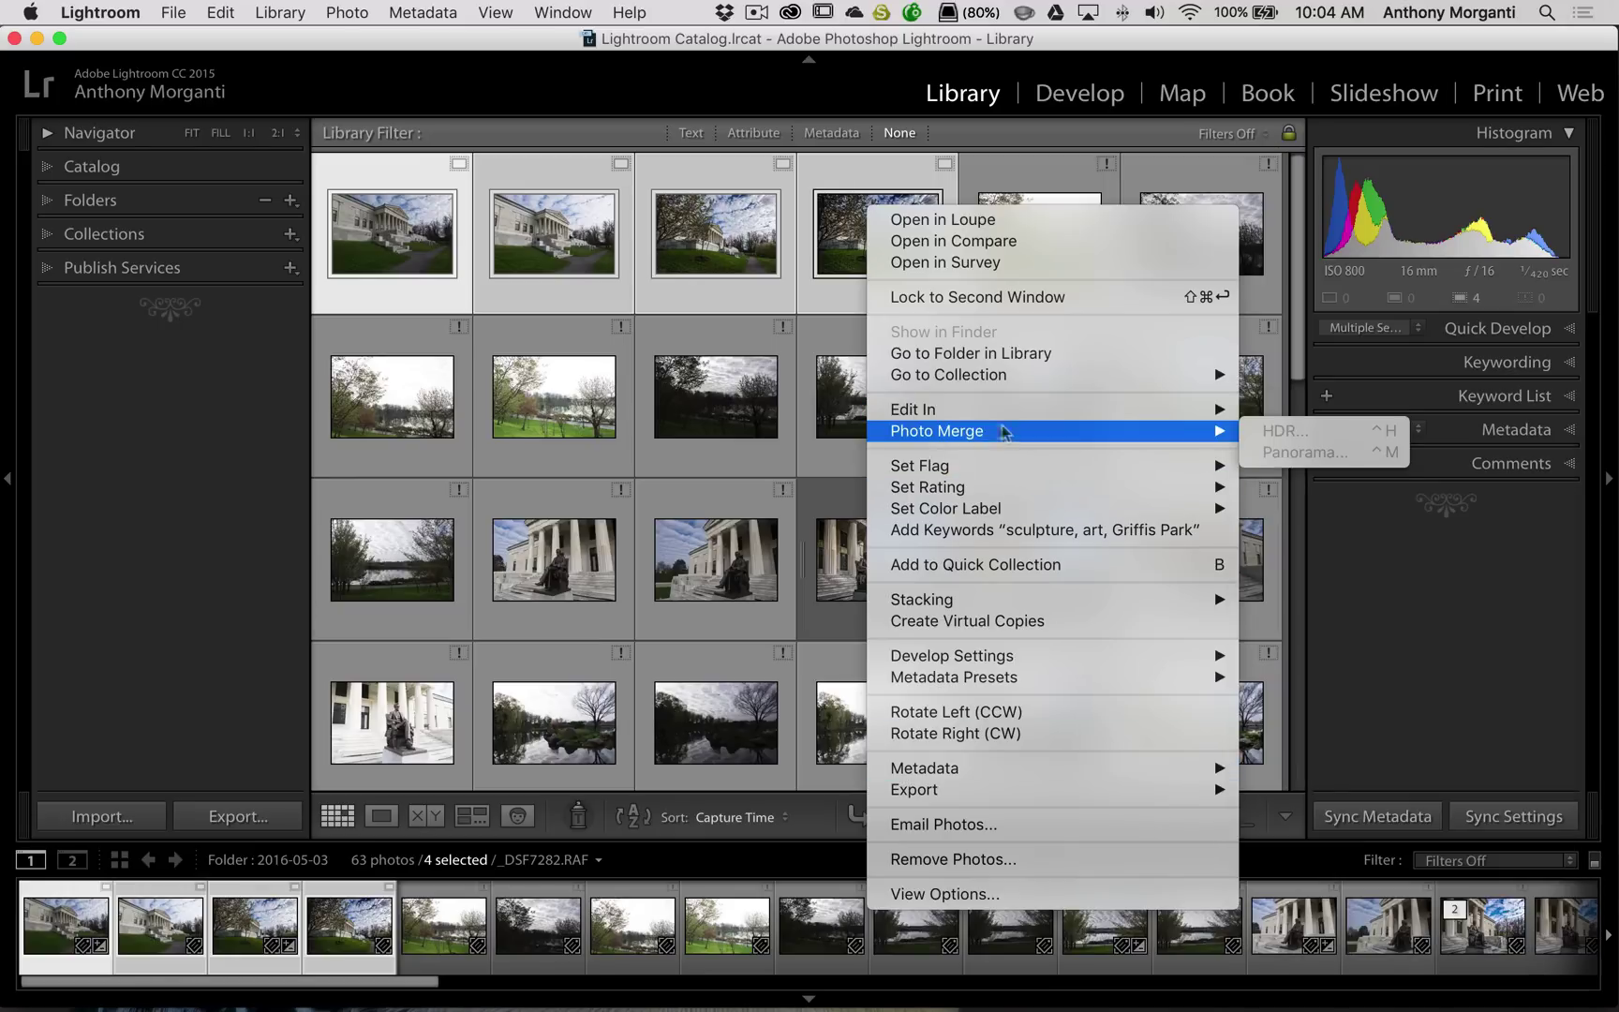
{"action": "mouse_move", "coordinate": [976, 429]}
{"action": "left_click", "coordinate": [718, 94]}
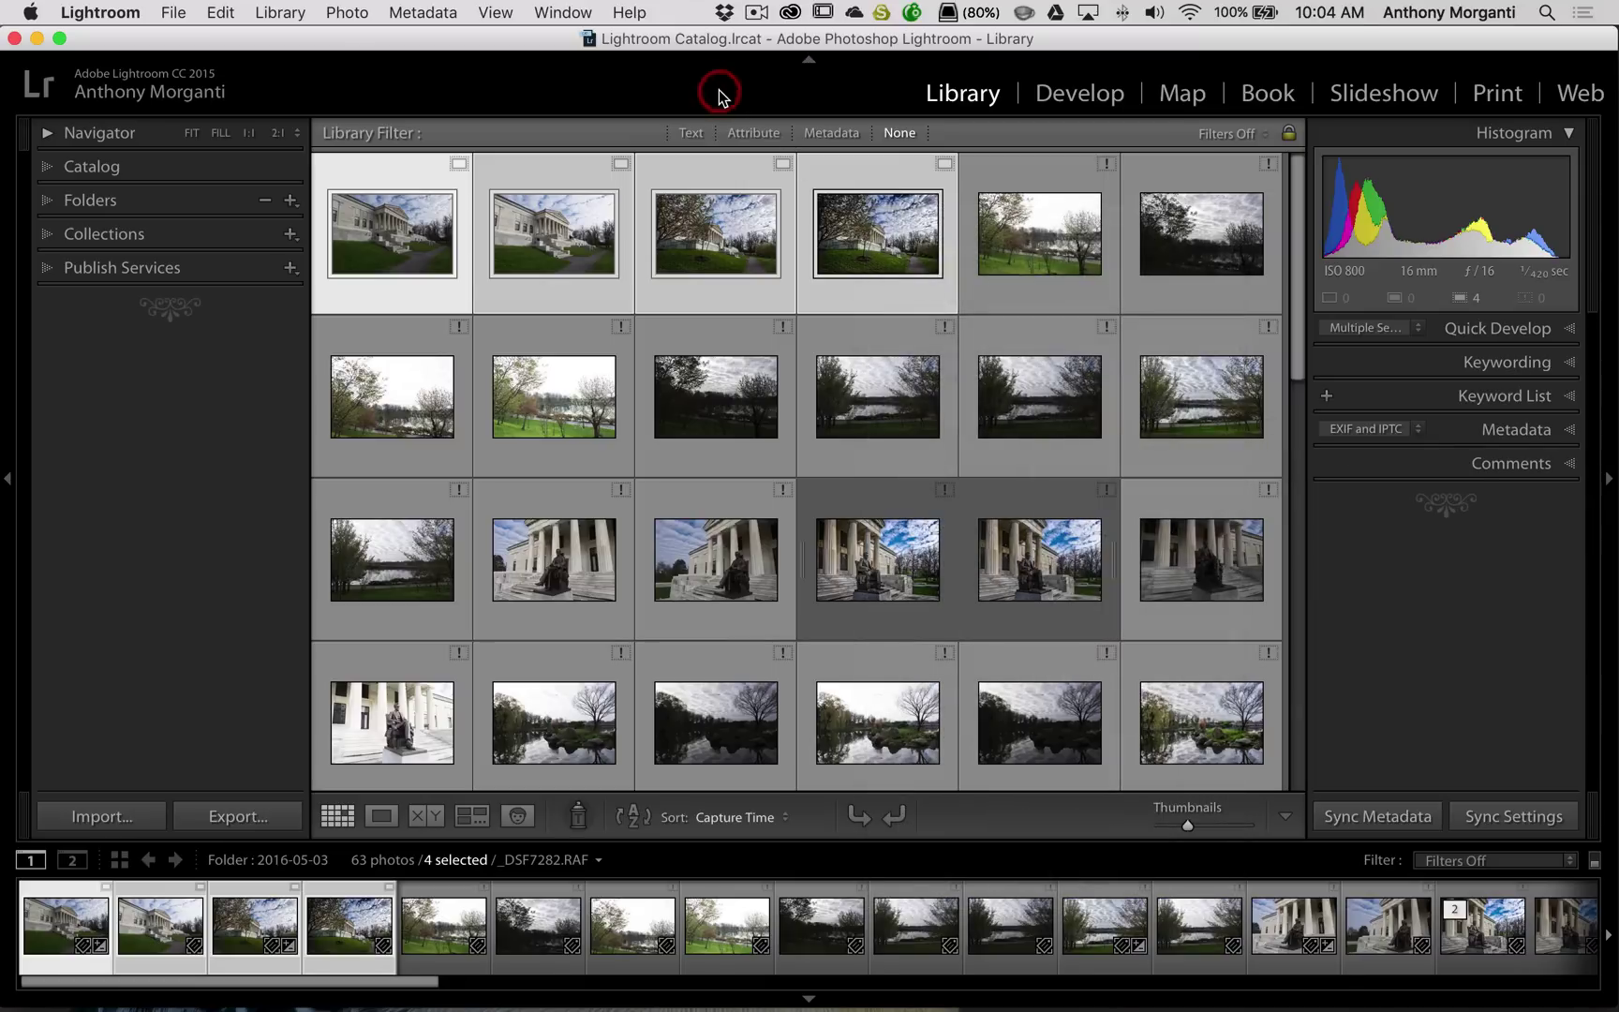
{"action": "left_click", "coordinate": [400, 340]}
{"action": "left_click", "coordinate": [428, 234]}
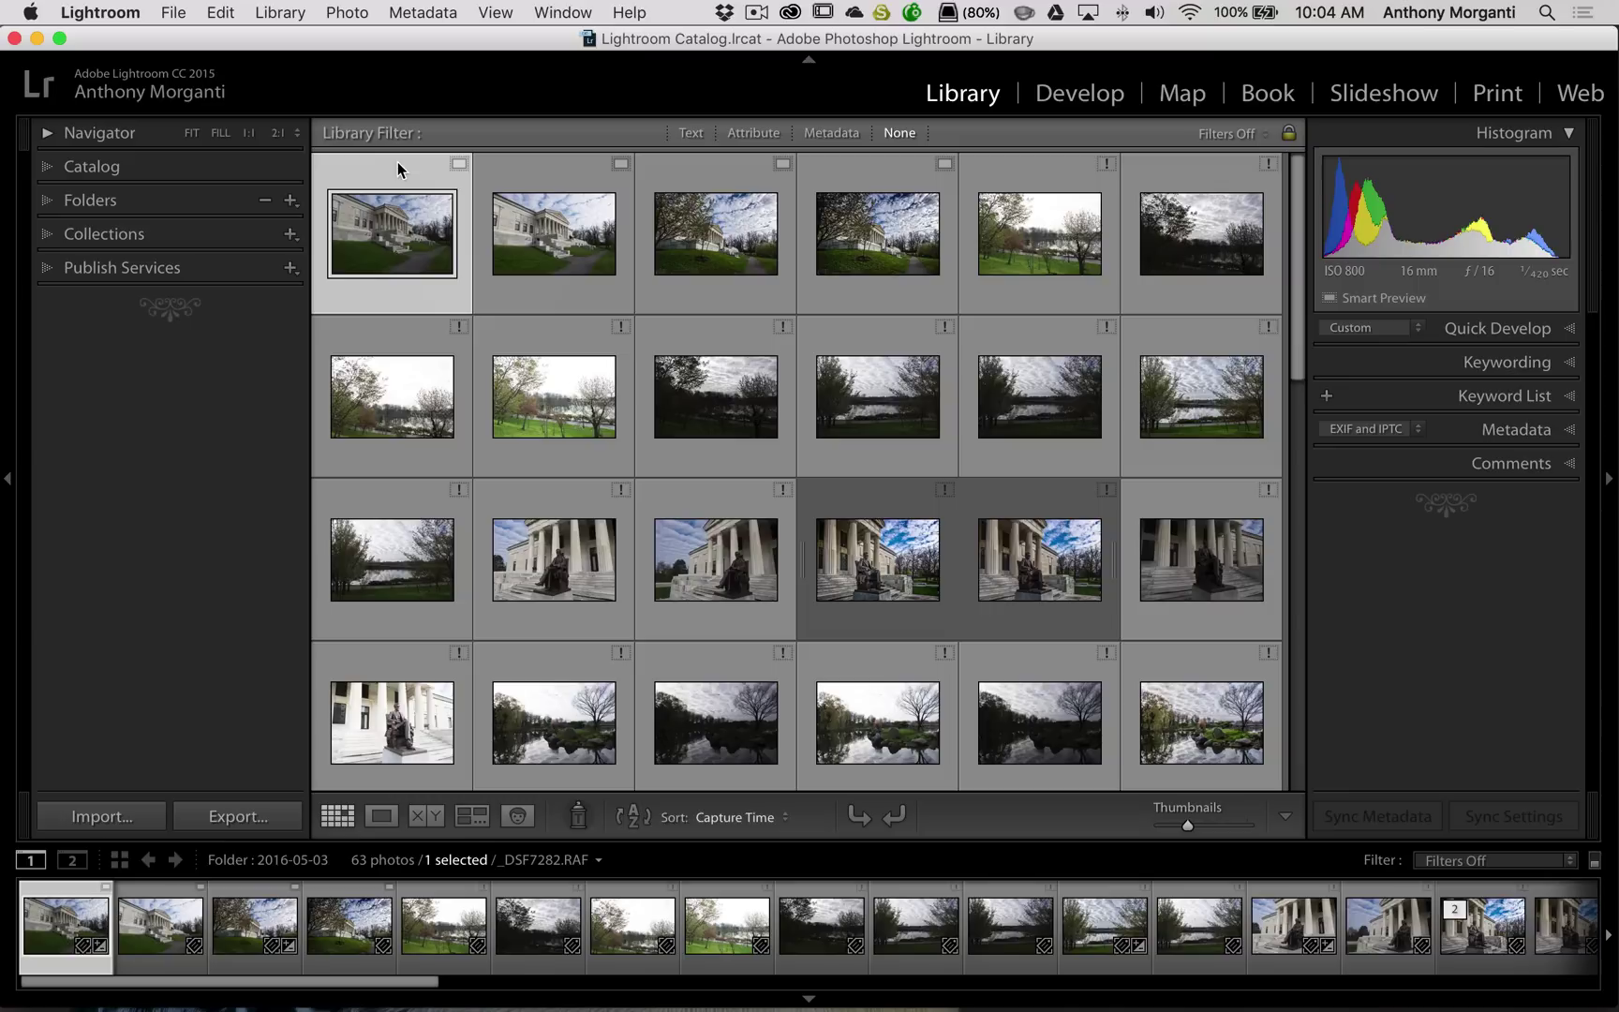
Step: Cancel Library > Previews > Discard Smart Previews, then expand Folders to show 2016-05-03
{"action": "left_click", "coordinate": [292, 12]}
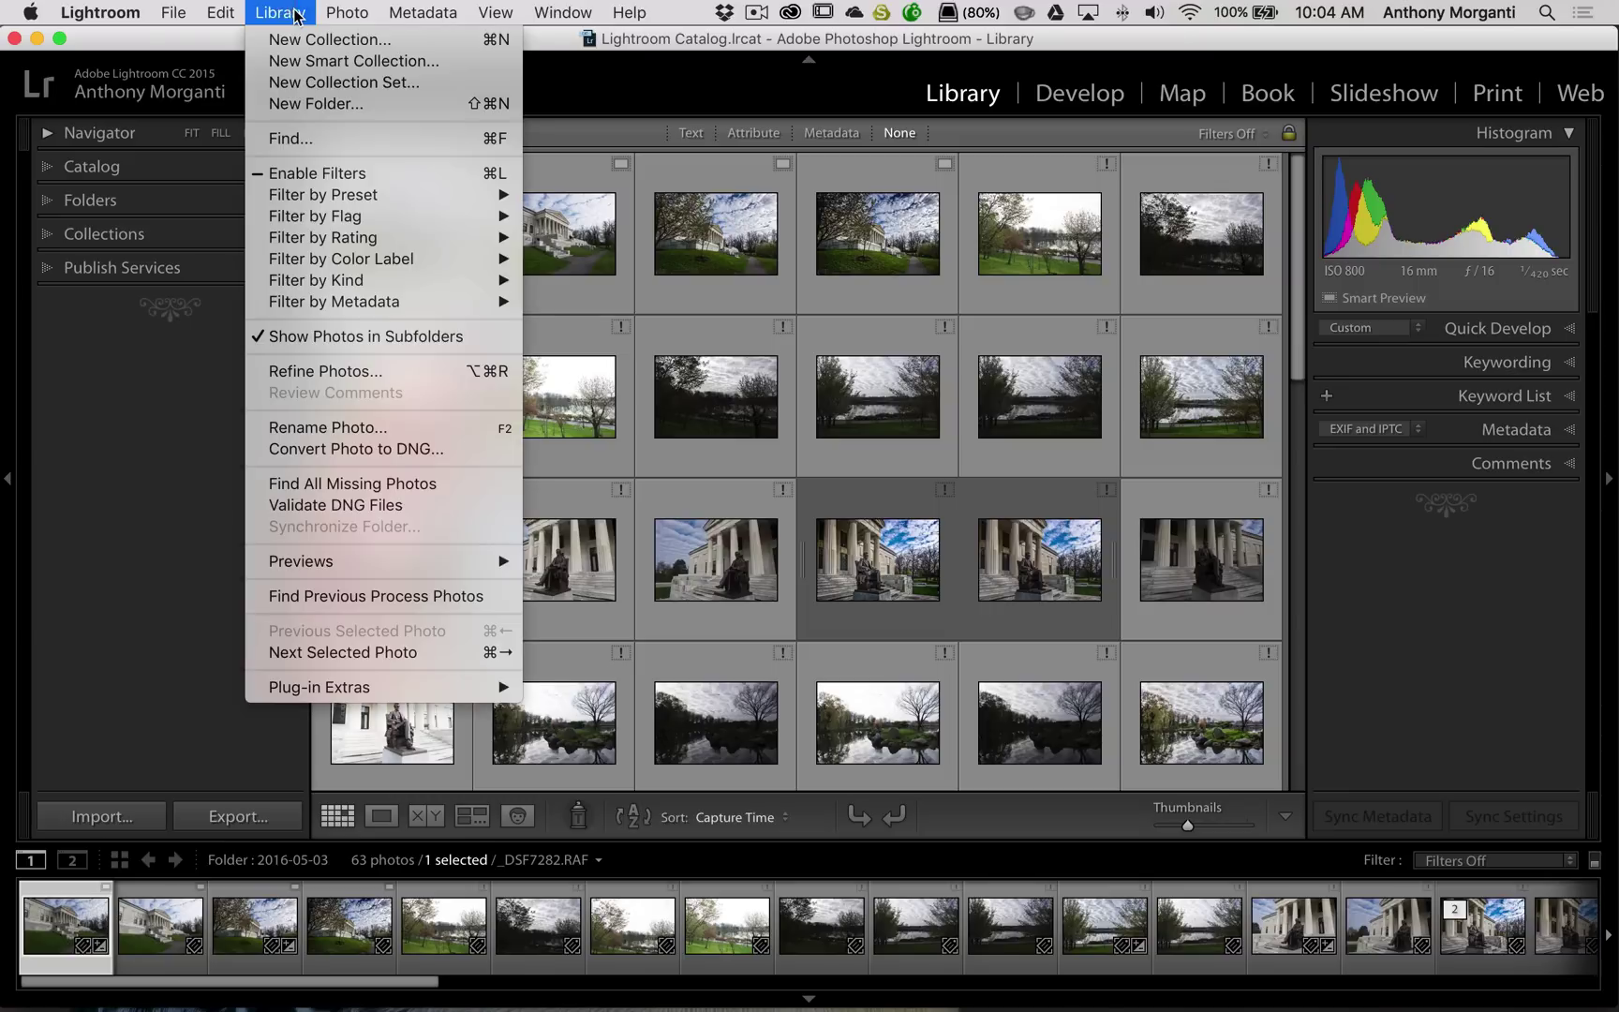
{"action": "mouse_move", "coordinate": [415, 560]}
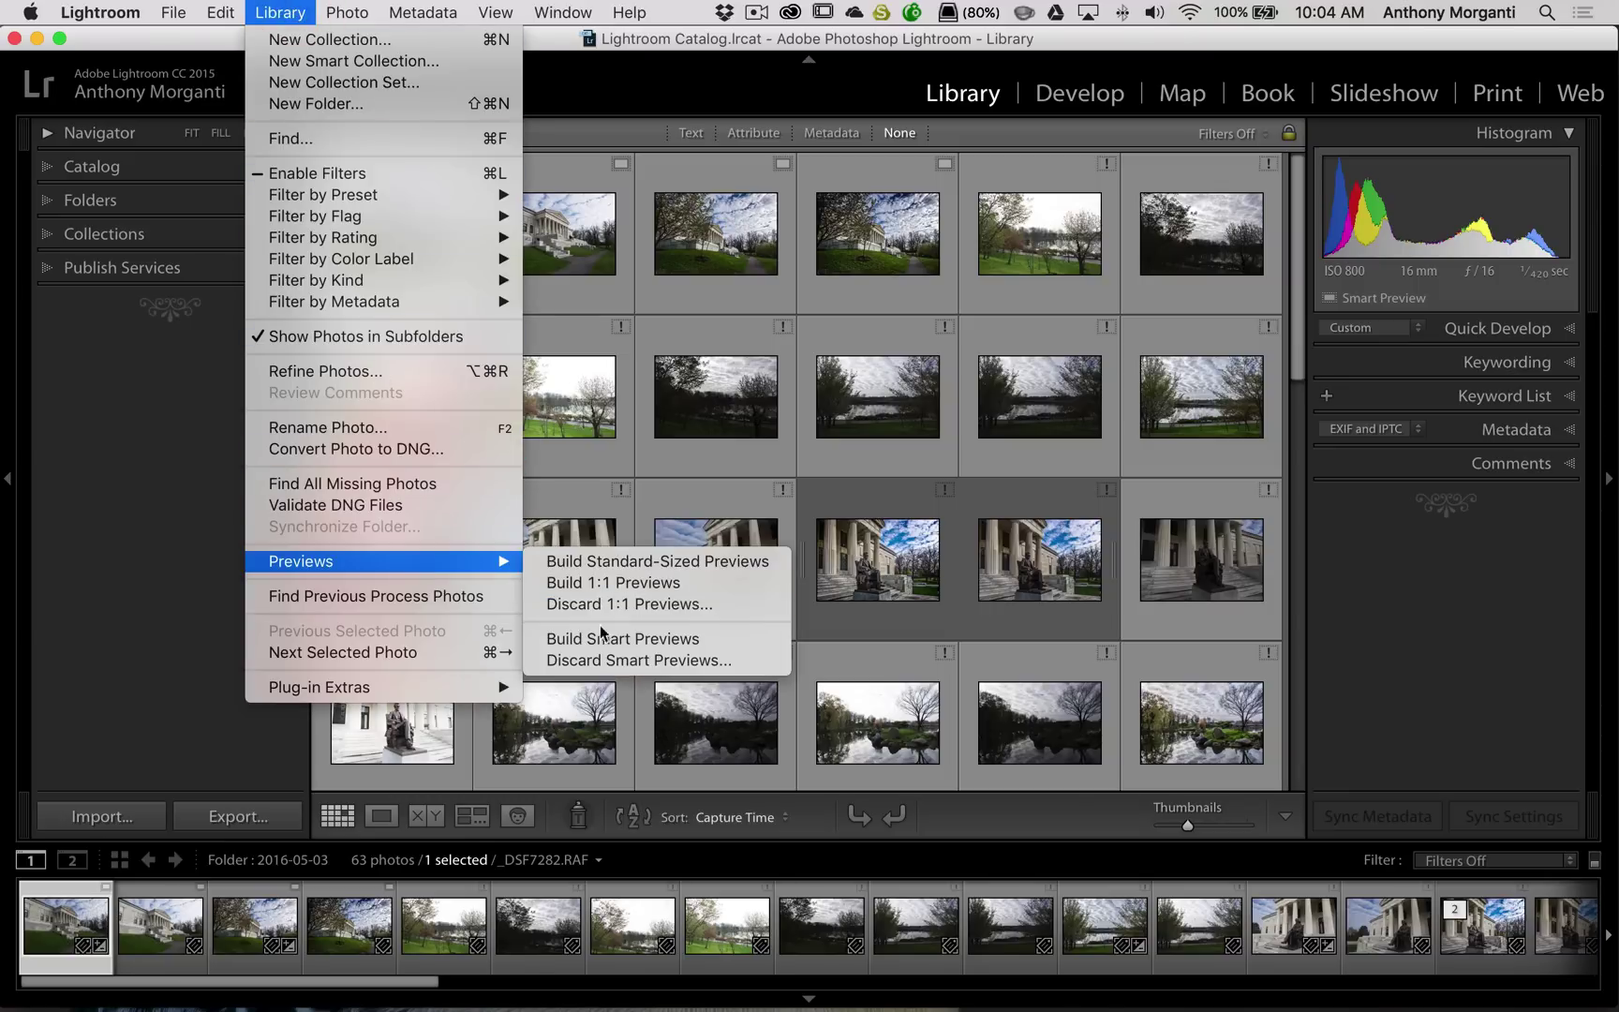
{"action": "left_click", "coordinate": [599, 658]}
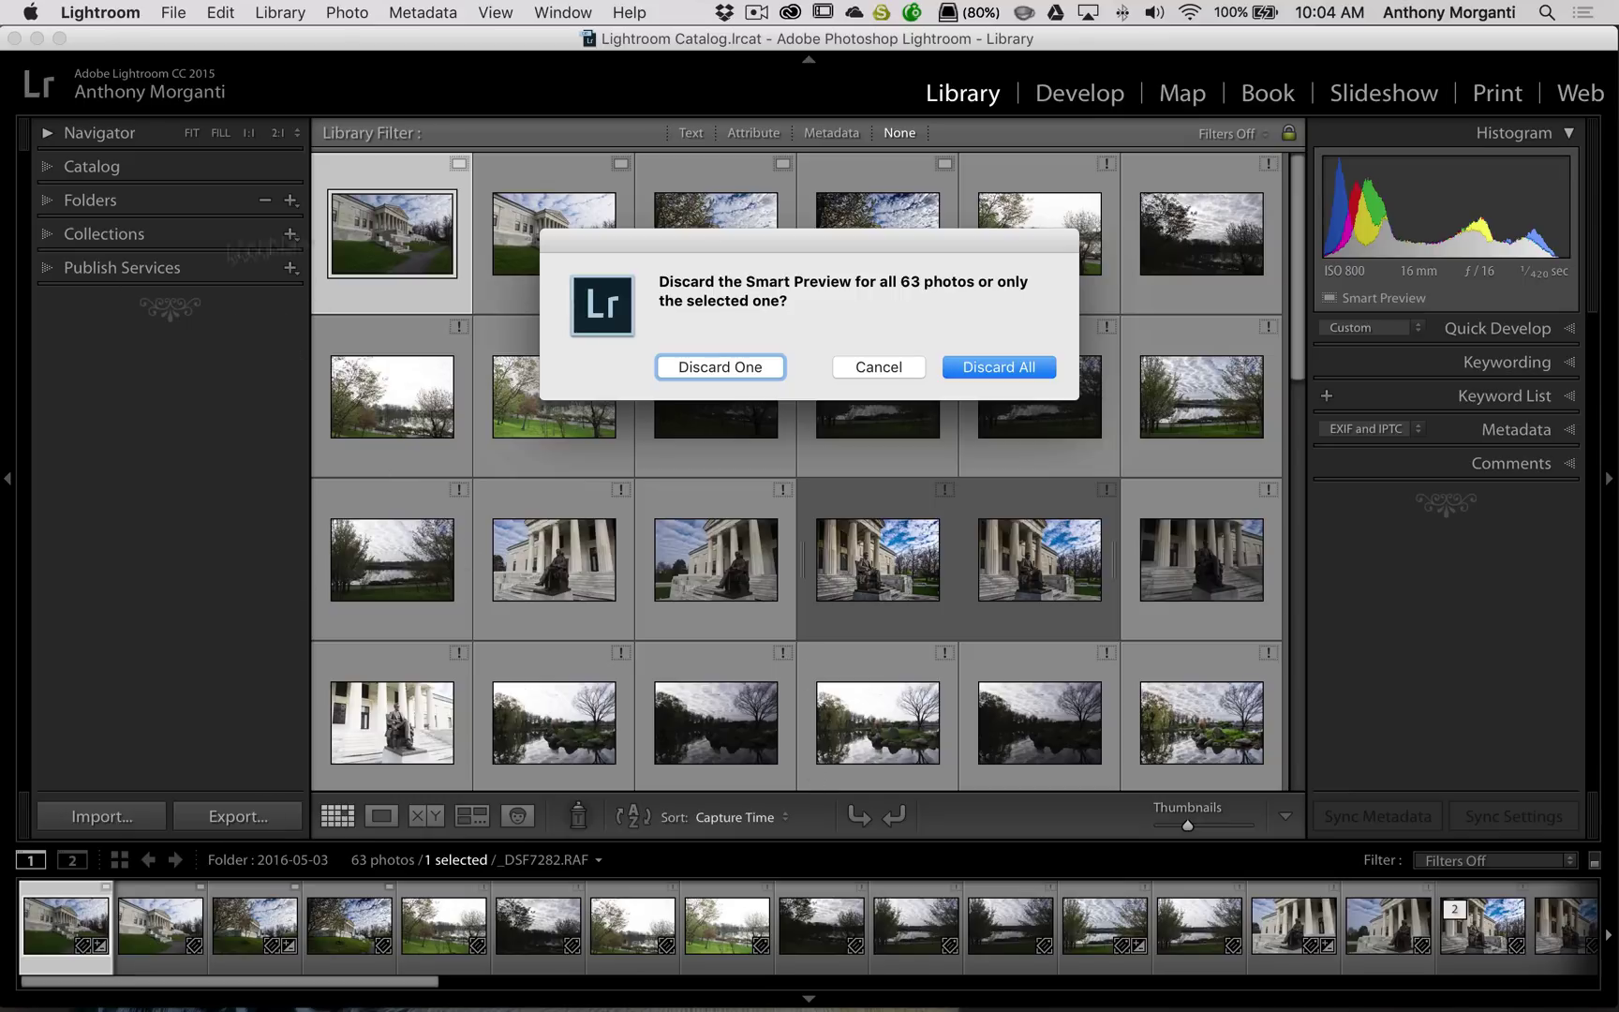
{"action": "left_click", "coordinate": [44, 205]}
{"action": "left_click", "coordinate": [861, 371]}
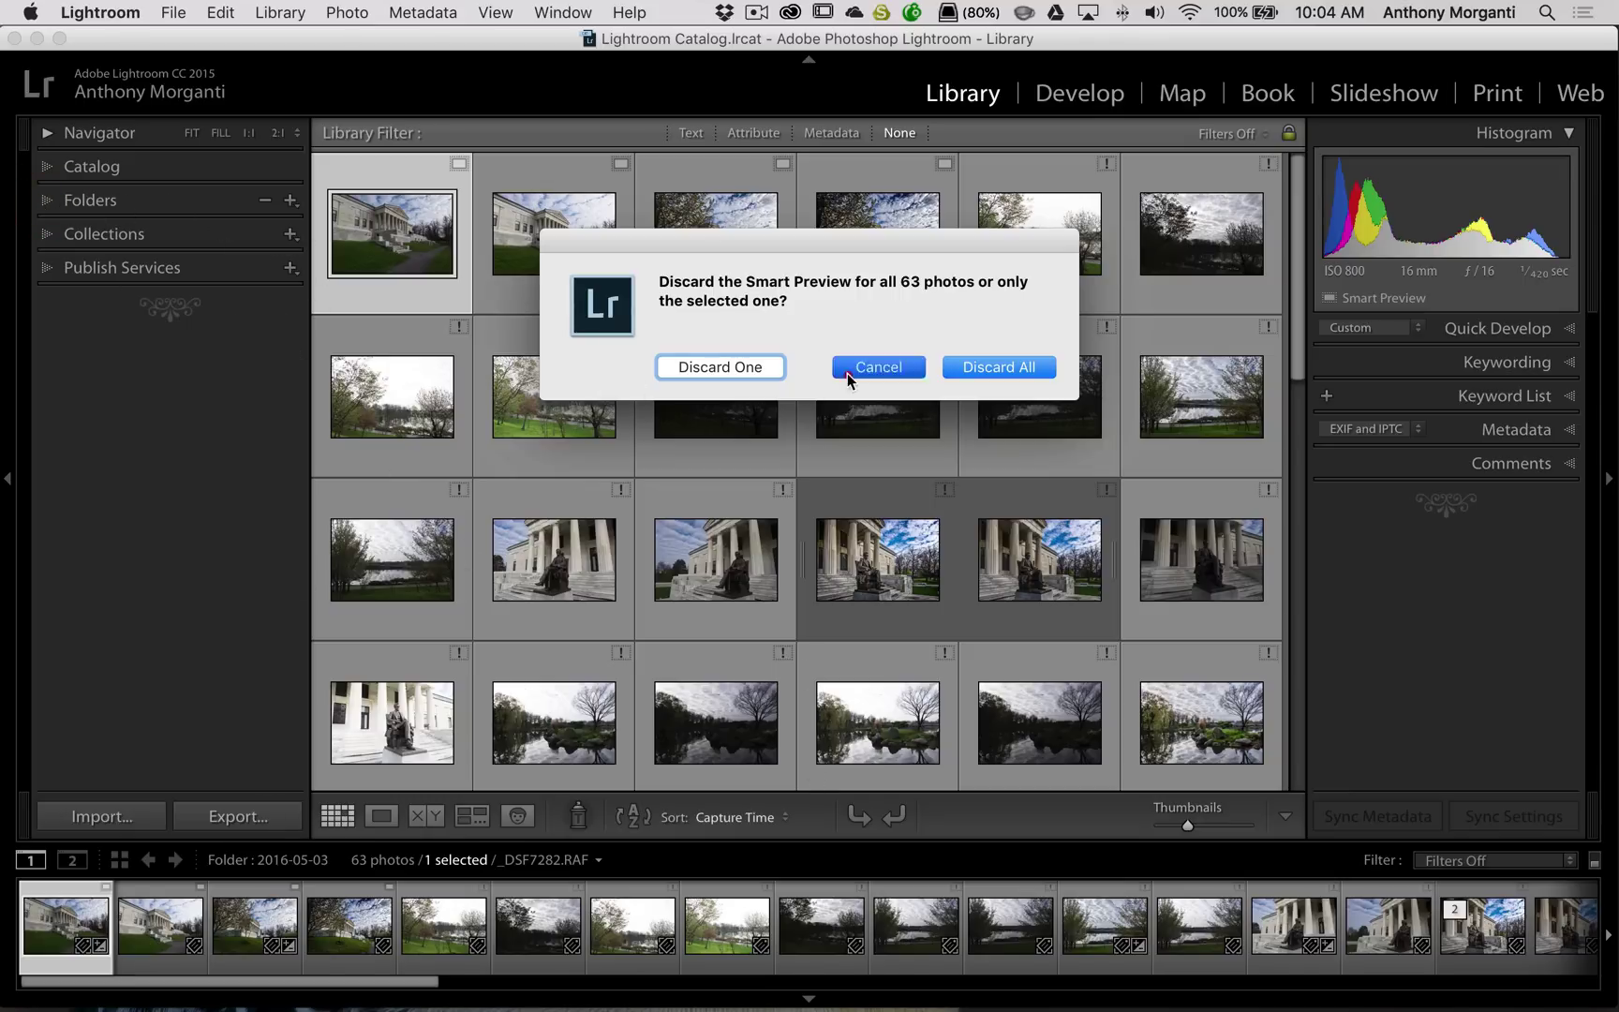
{"action": "left_click", "coordinate": [50, 202]}
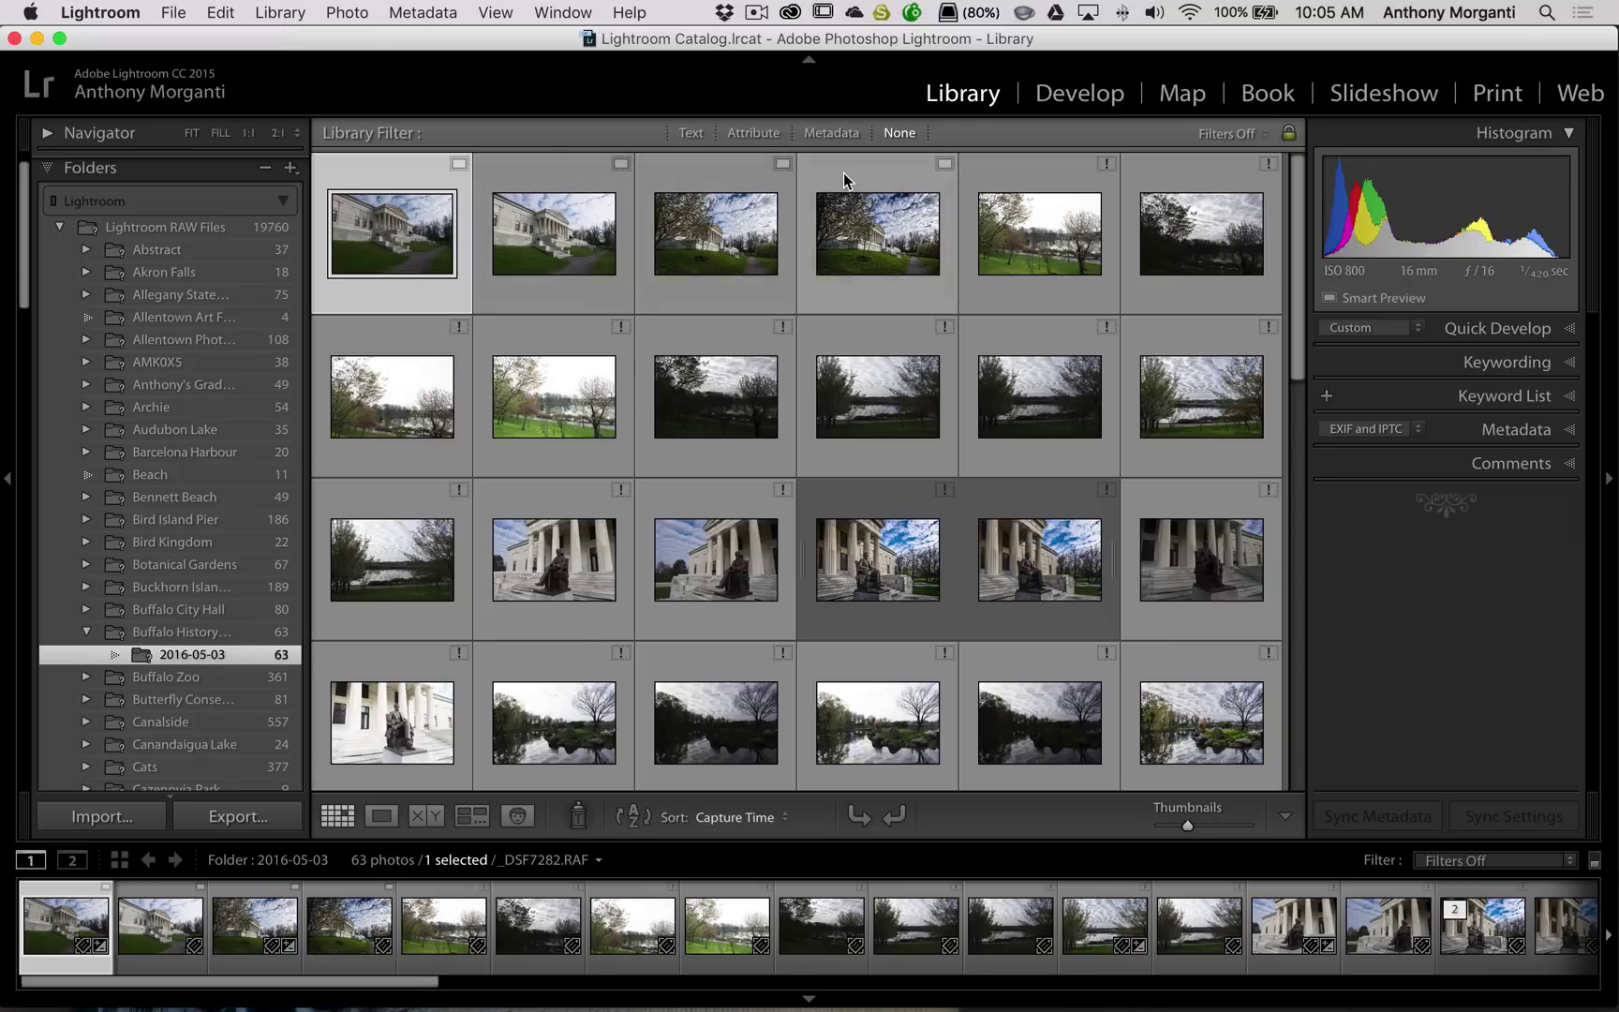
Step: Discard the selected photo's Smart Preview only, choosing Discard One
{"action": "left_click", "coordinate": [280, 12]}
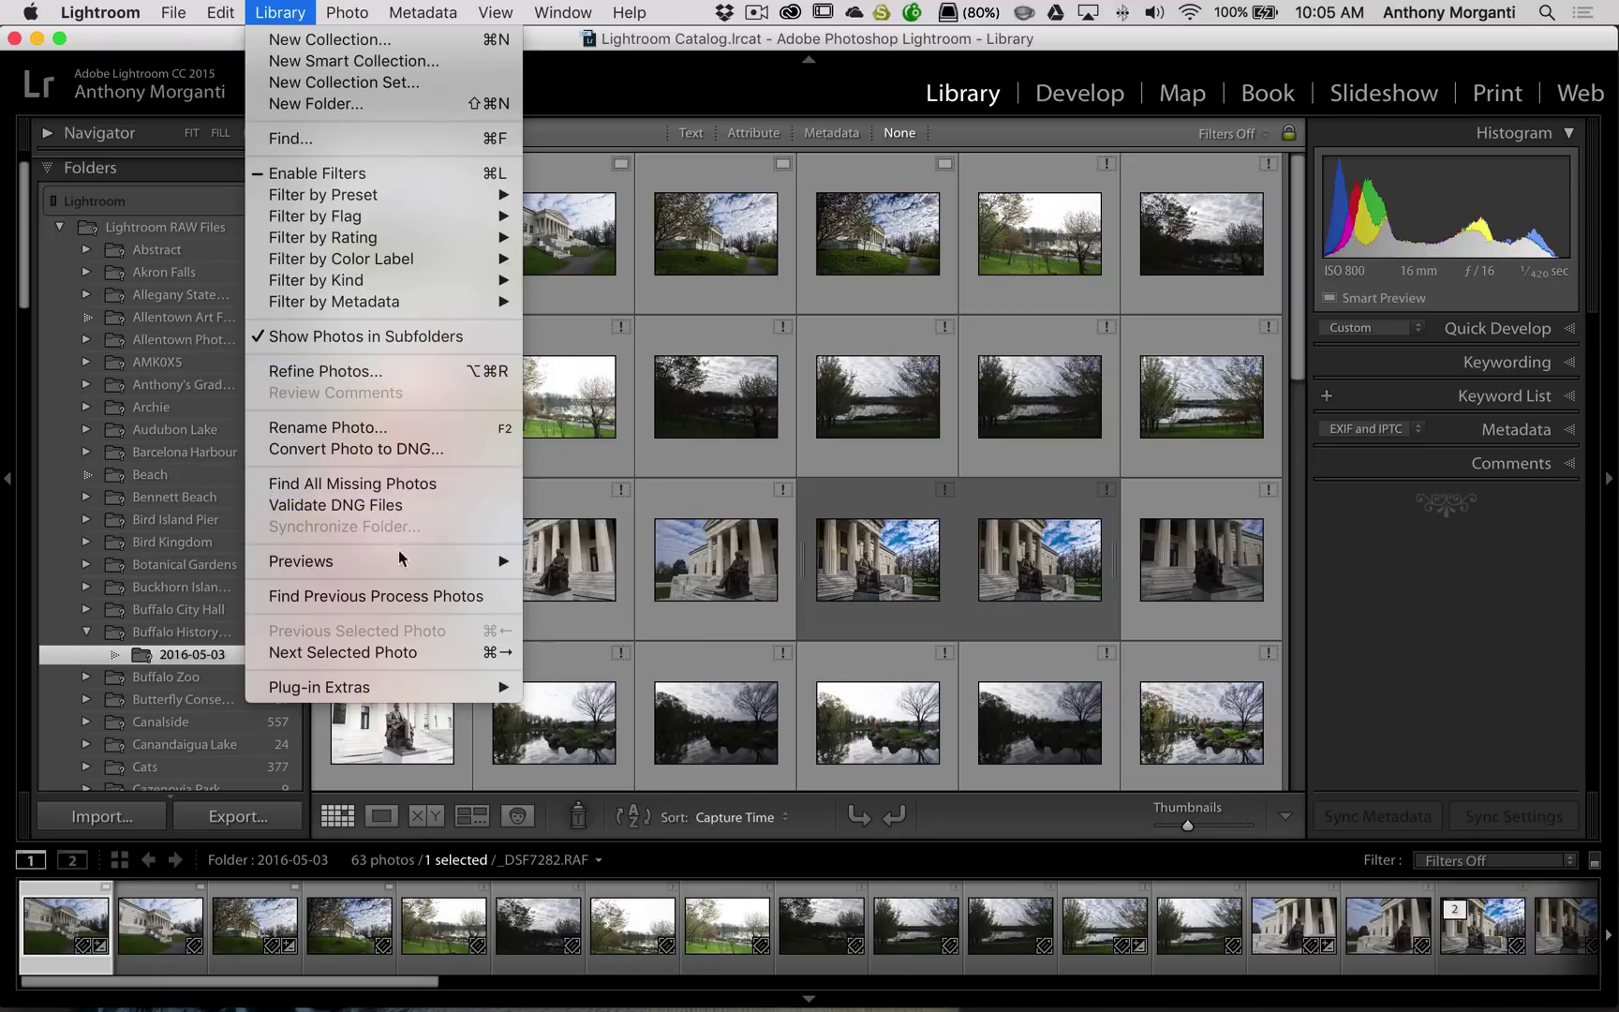
{"action": "mouse_move", "coordinate": [450, 561]}
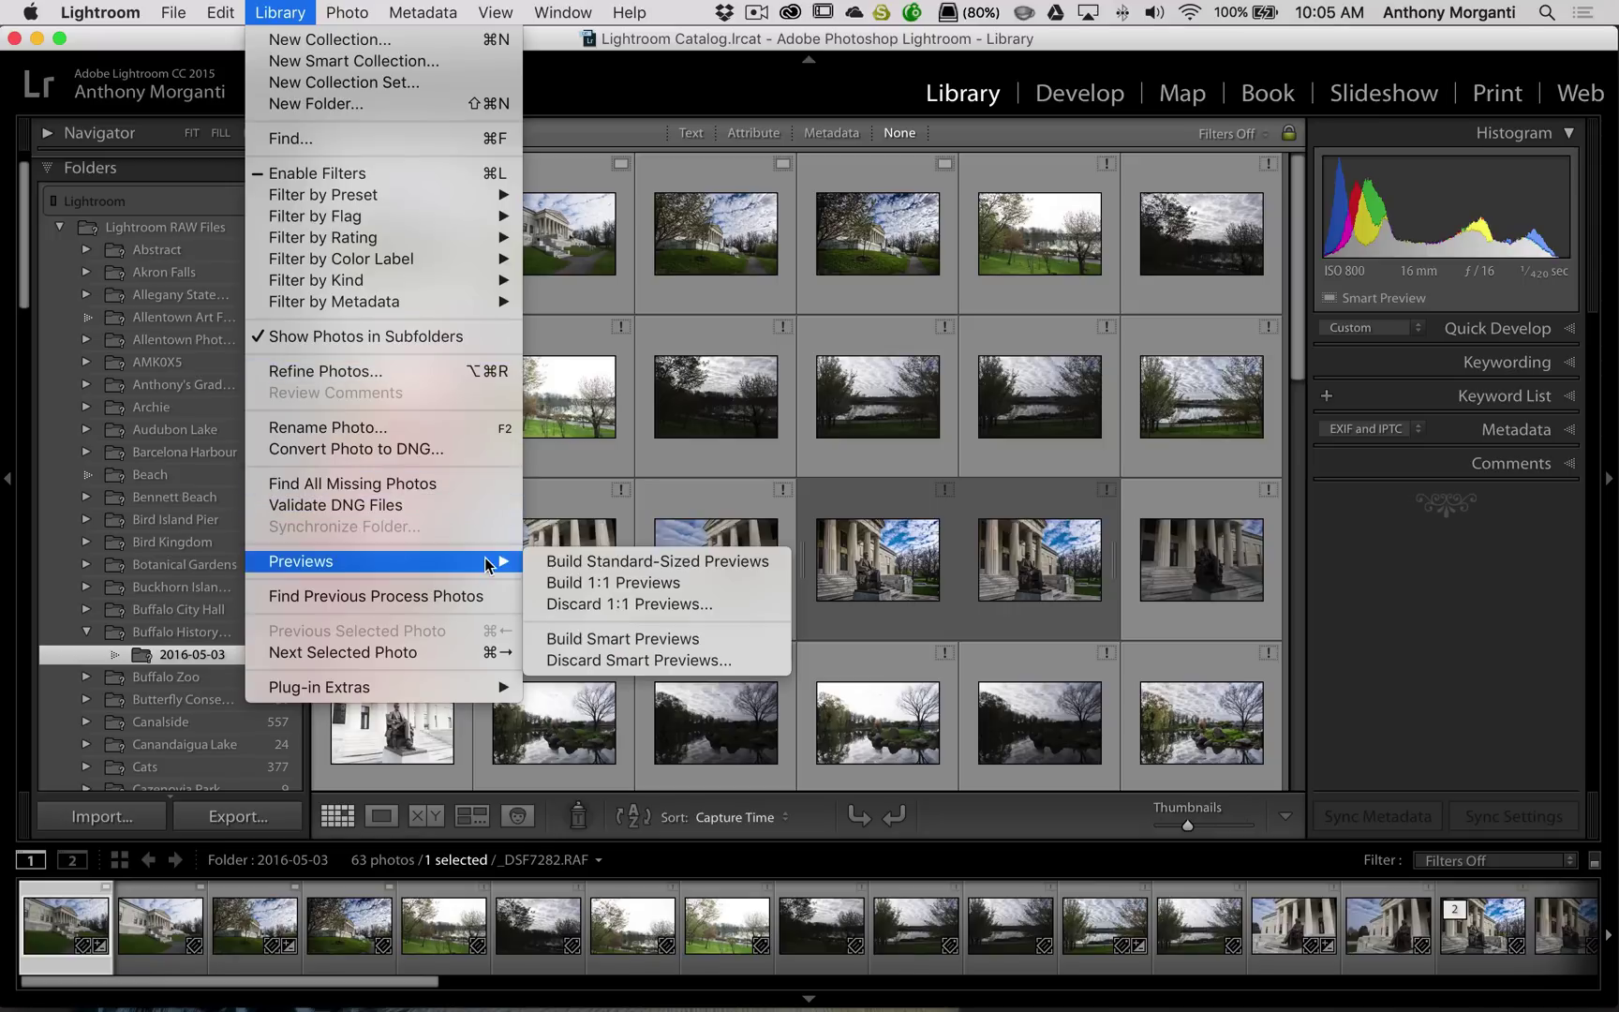
{"action": "left_click", "coordinate": [611, 655]}
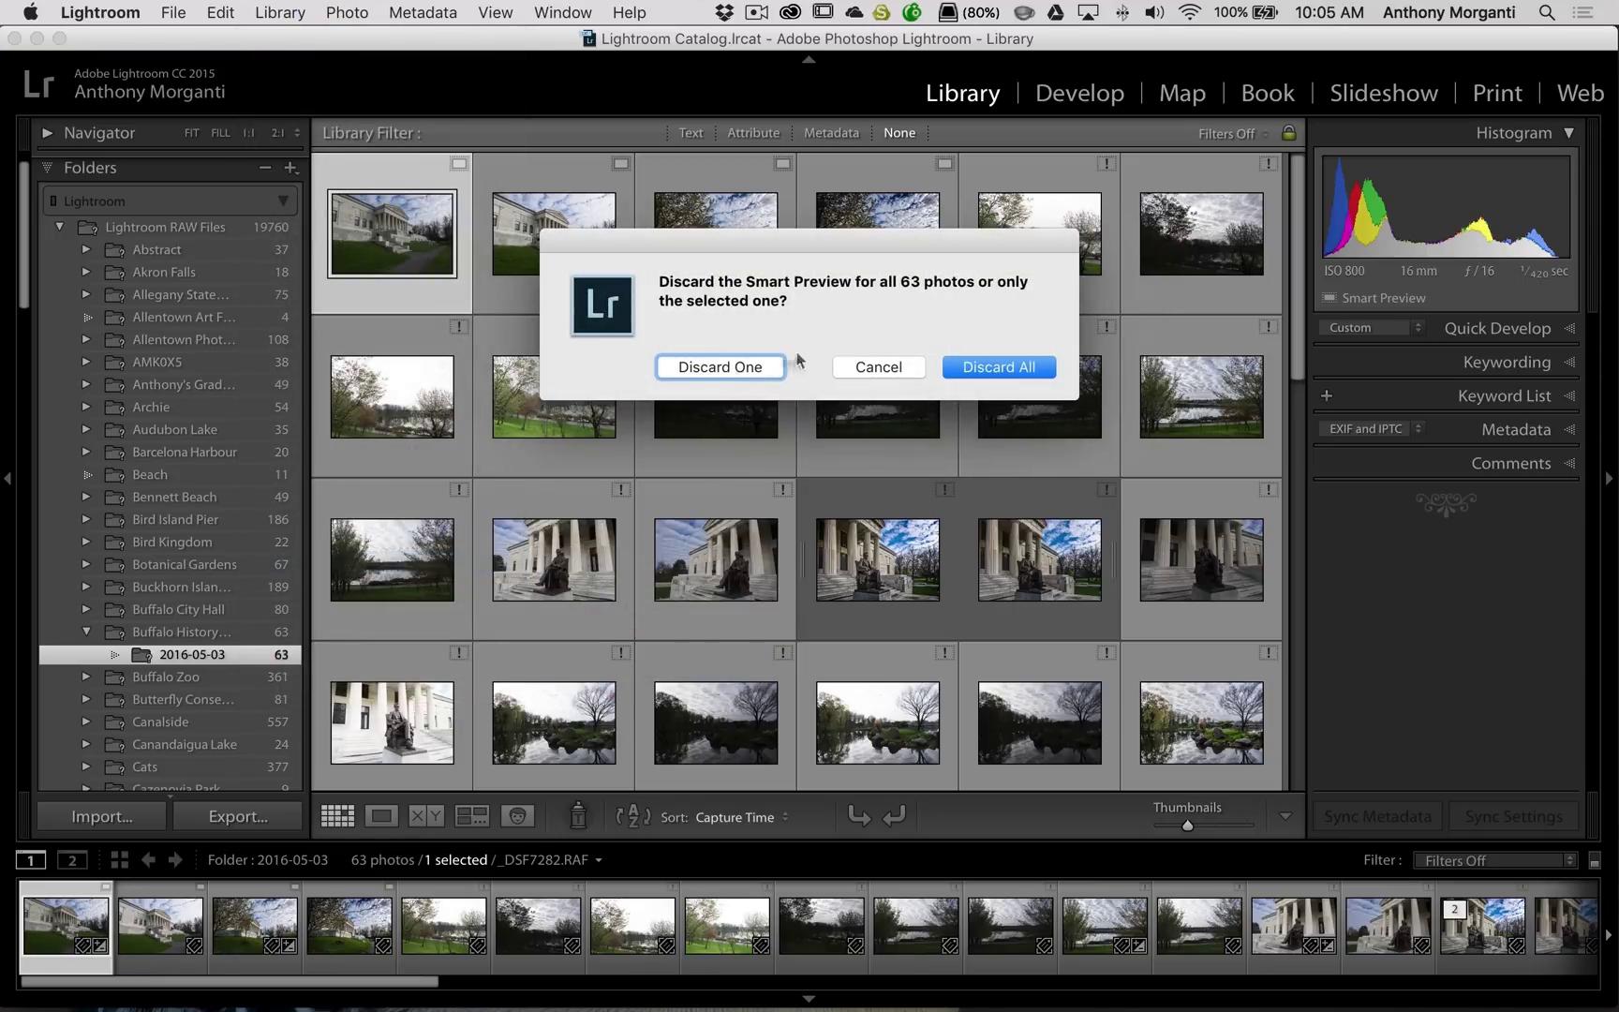
{"action": "left_click", "coordinate": [725, 369]}
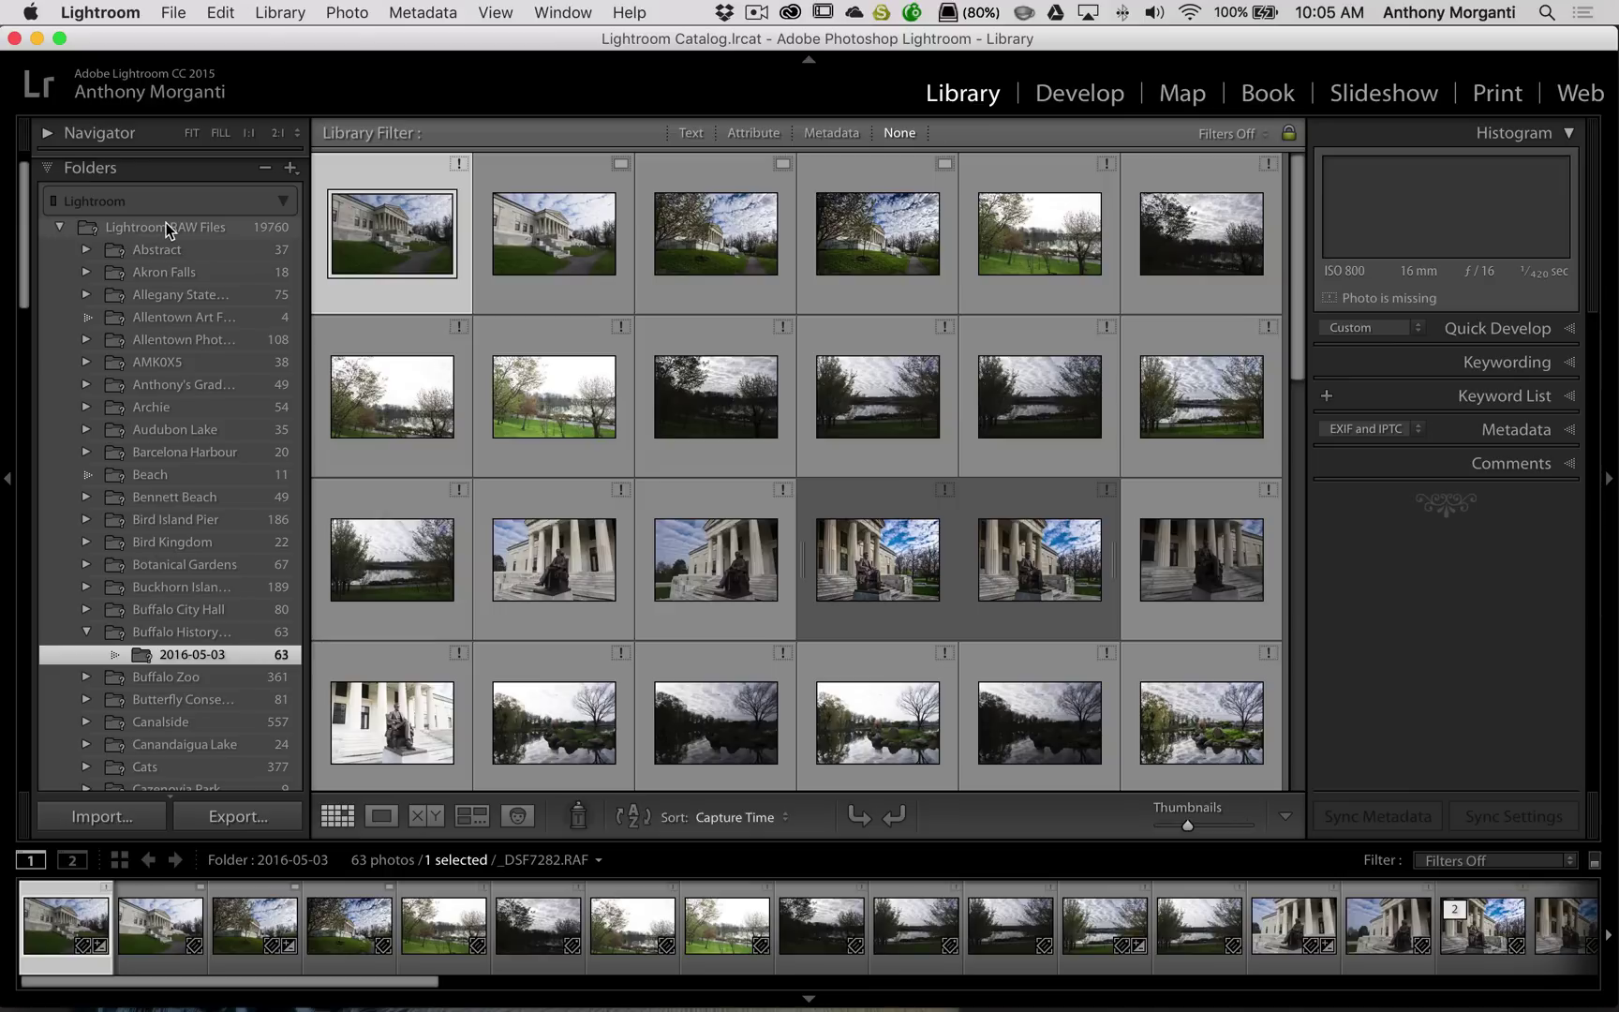
Step: Show All Photographs (19760) from the Catalog panel, toggling the filter bar off and on
{"action": "key", "text": "ctrl+super+1"}
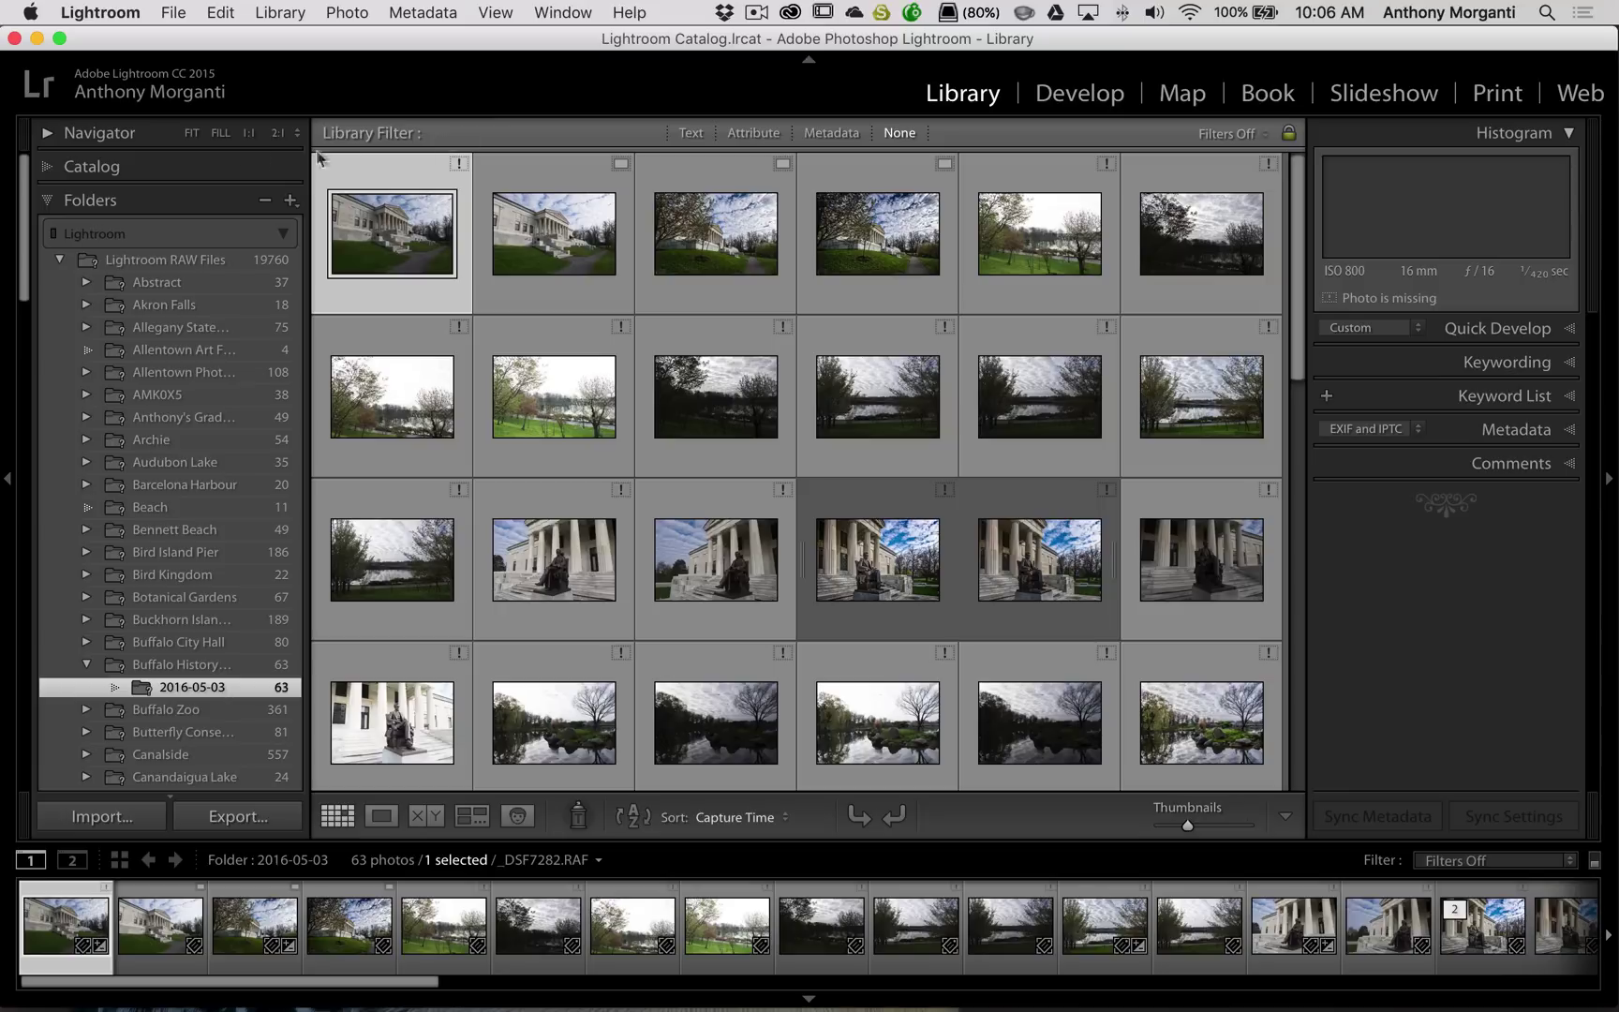
{"action": "left_click", "coordinate": [46, 168]}
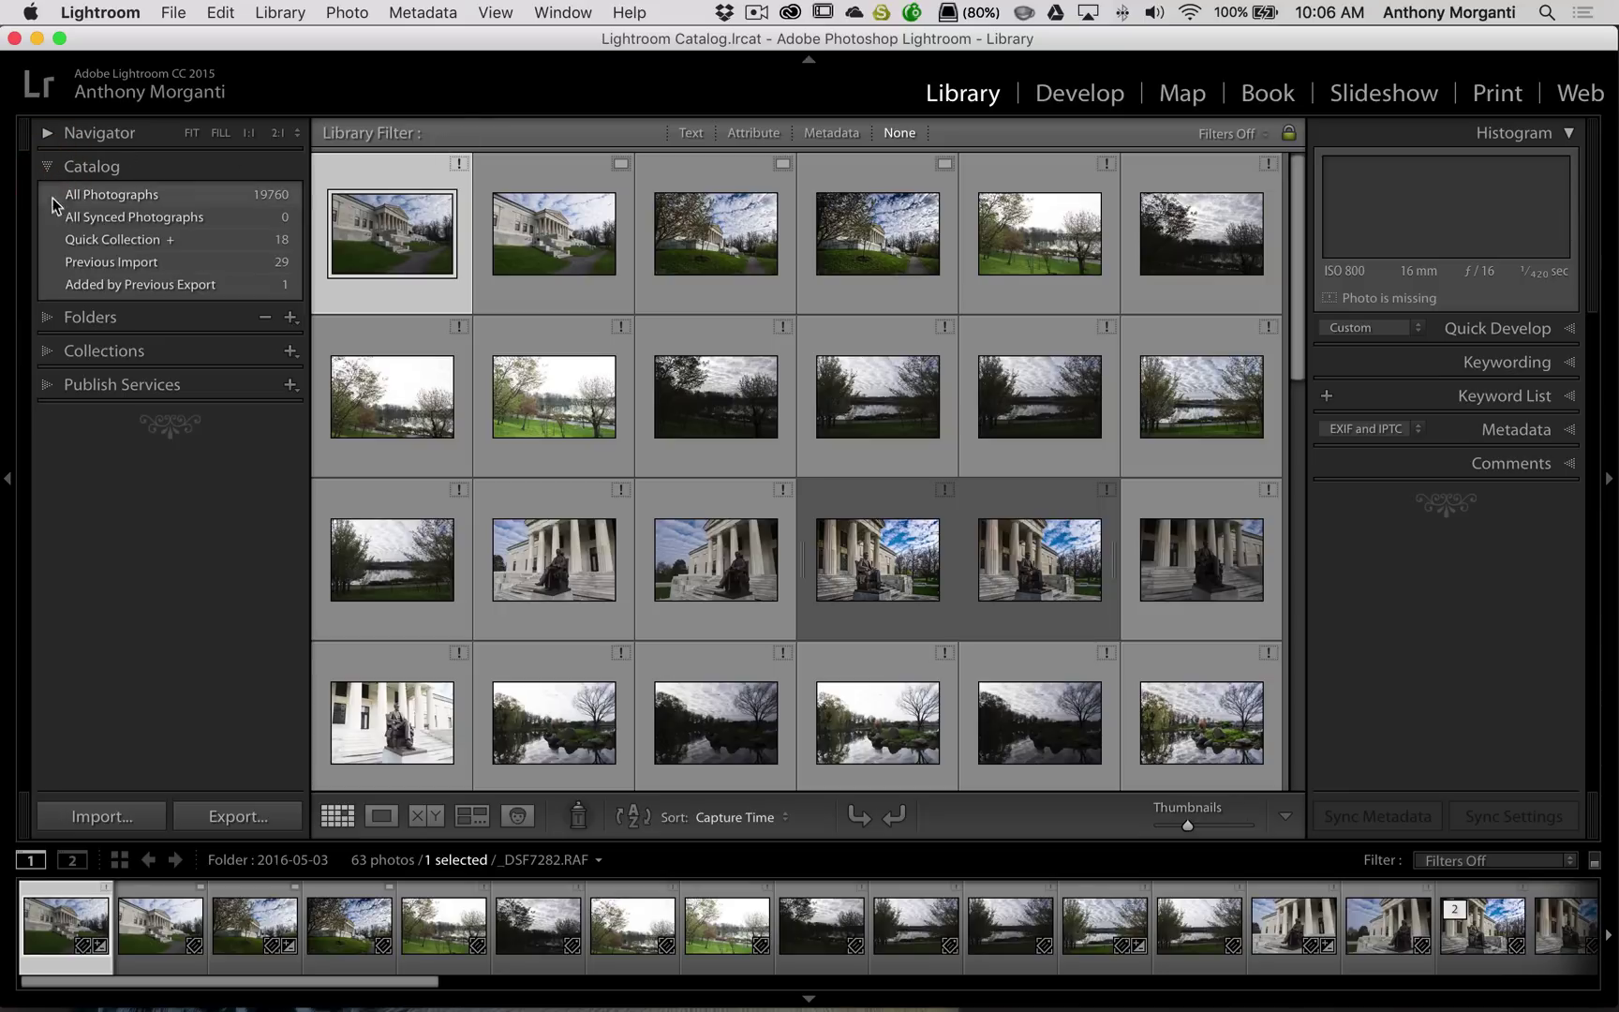
{"action": "left_click", "coordinate": [104, 194]}
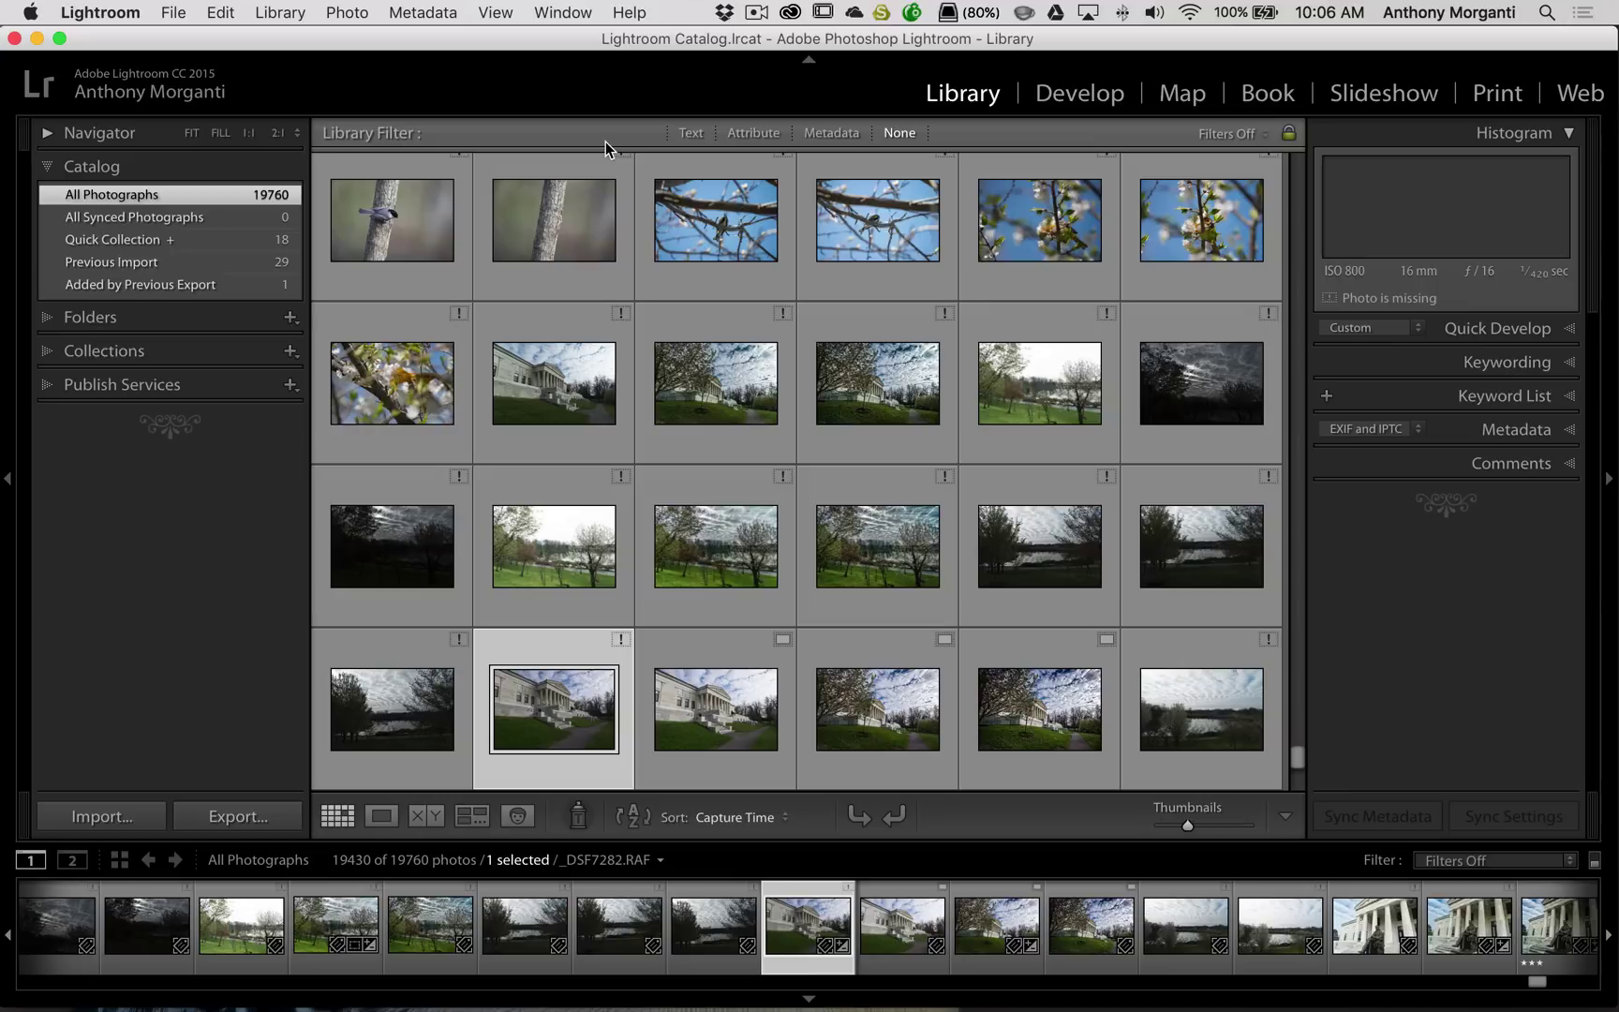
{"action": "key", "text": "backslash"}
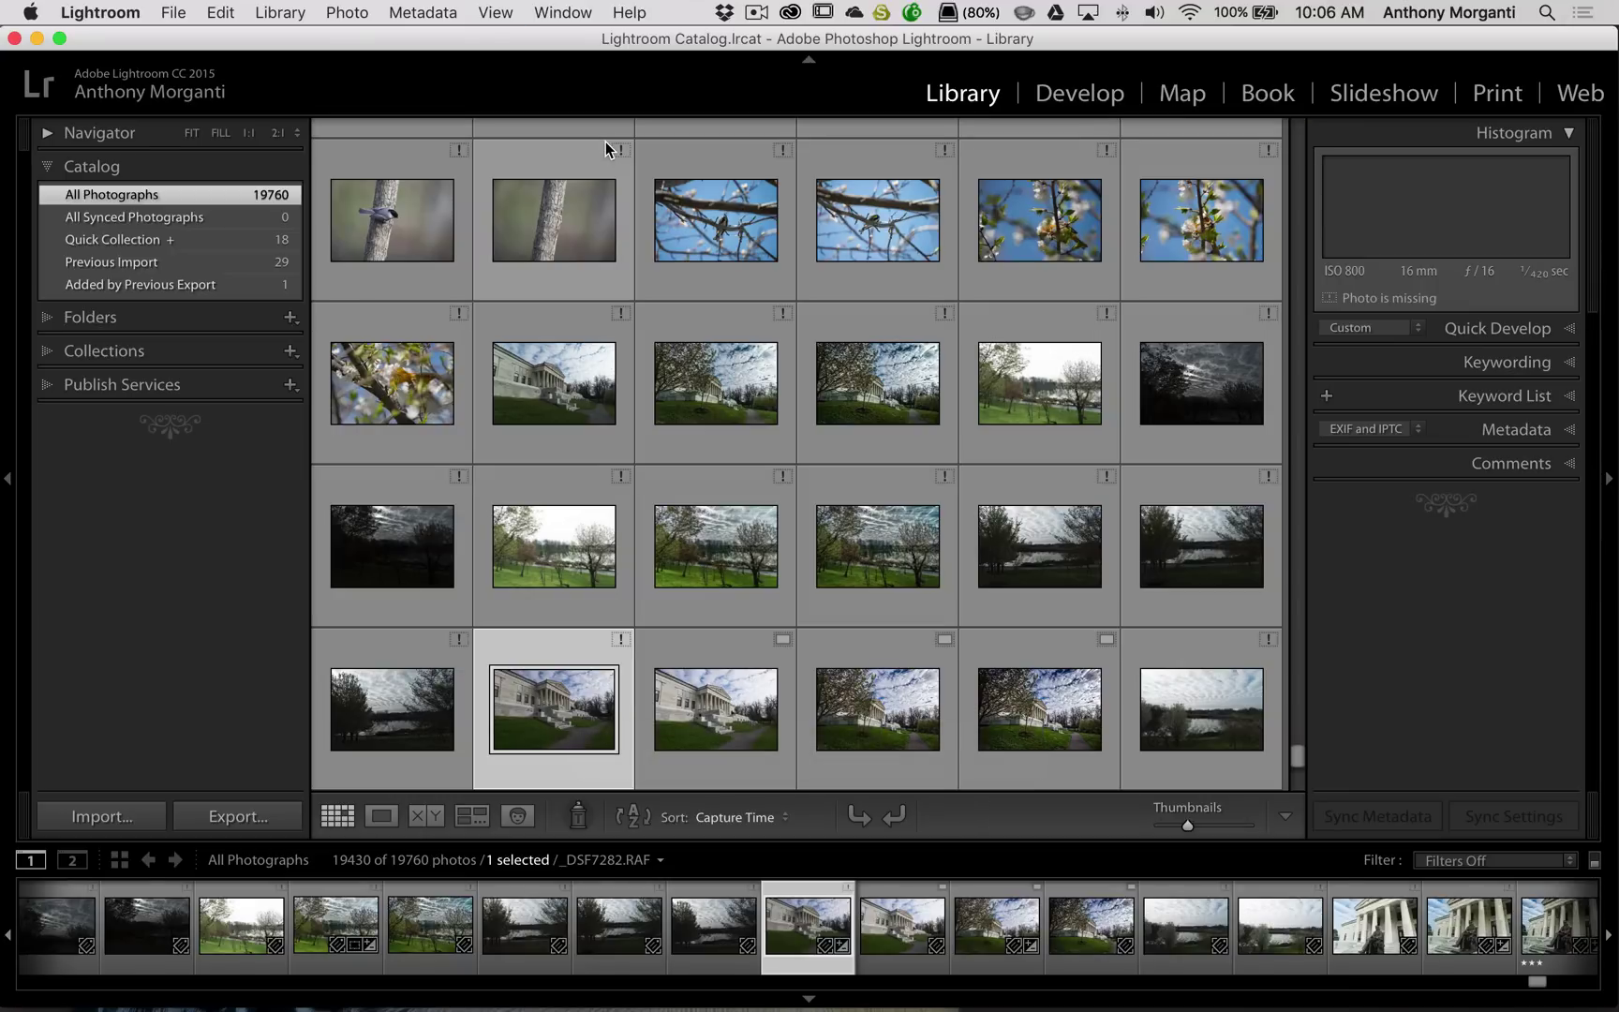
{"action": "key", "text": "backslash"}
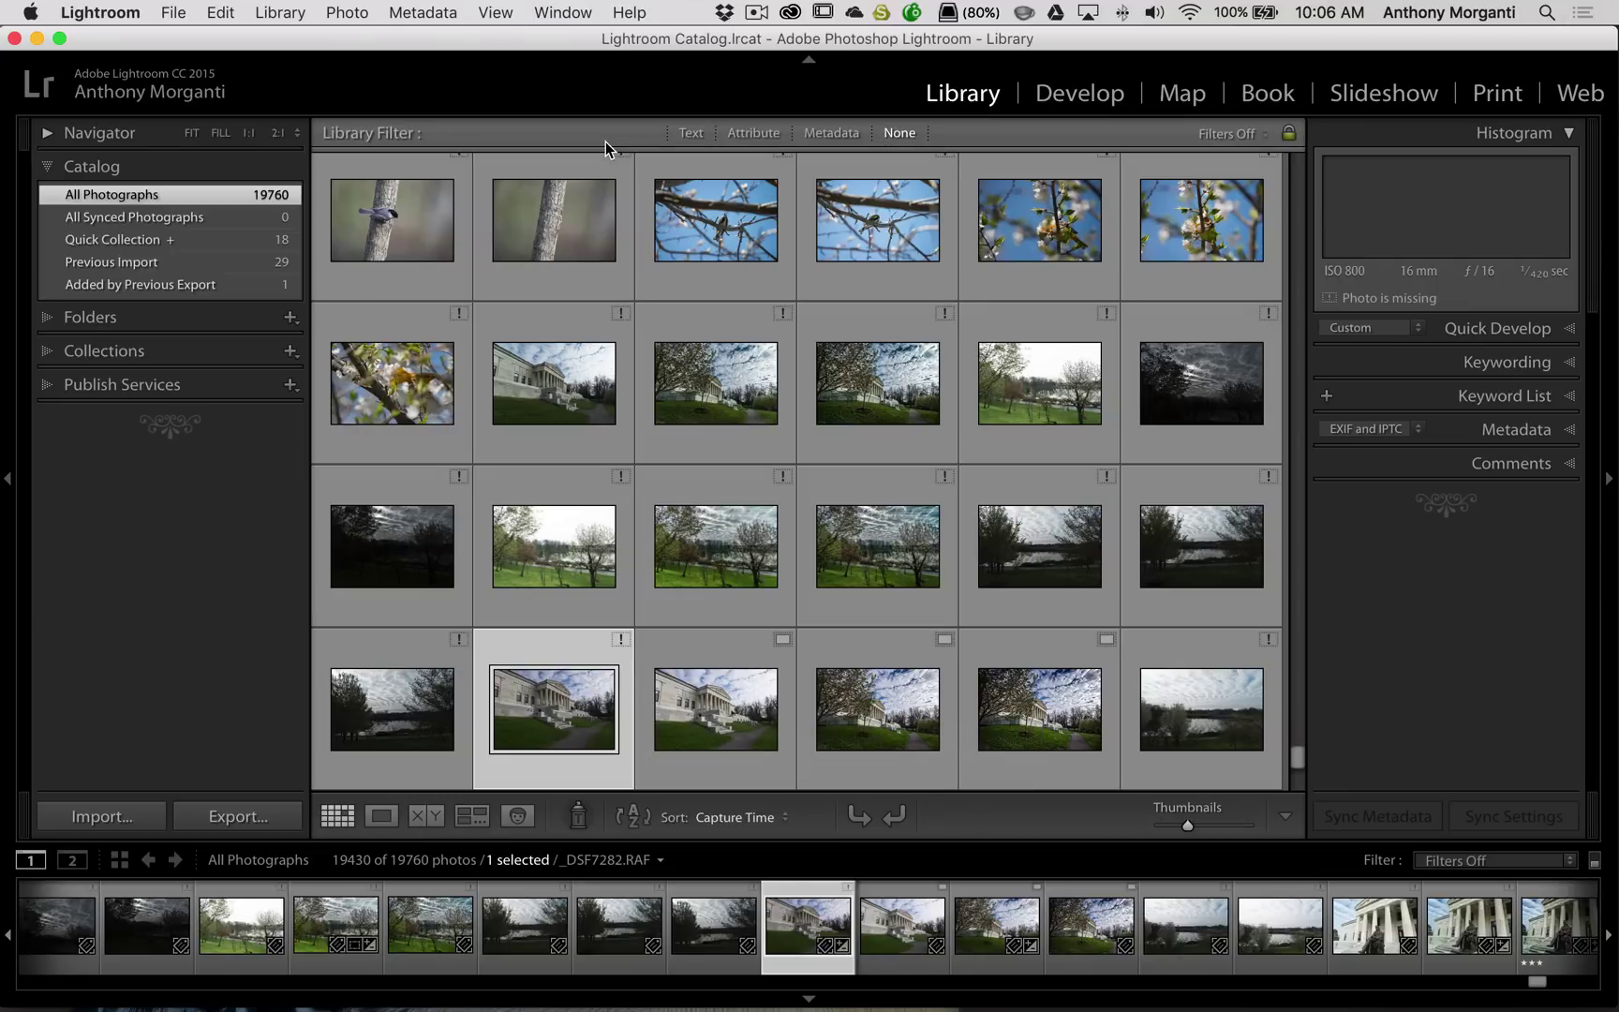
Step: Switch the Library Filter bar to Metadata and remove the existing Smart Preview Status column
{"action": "left_click", "coordinate": [828, 134]}
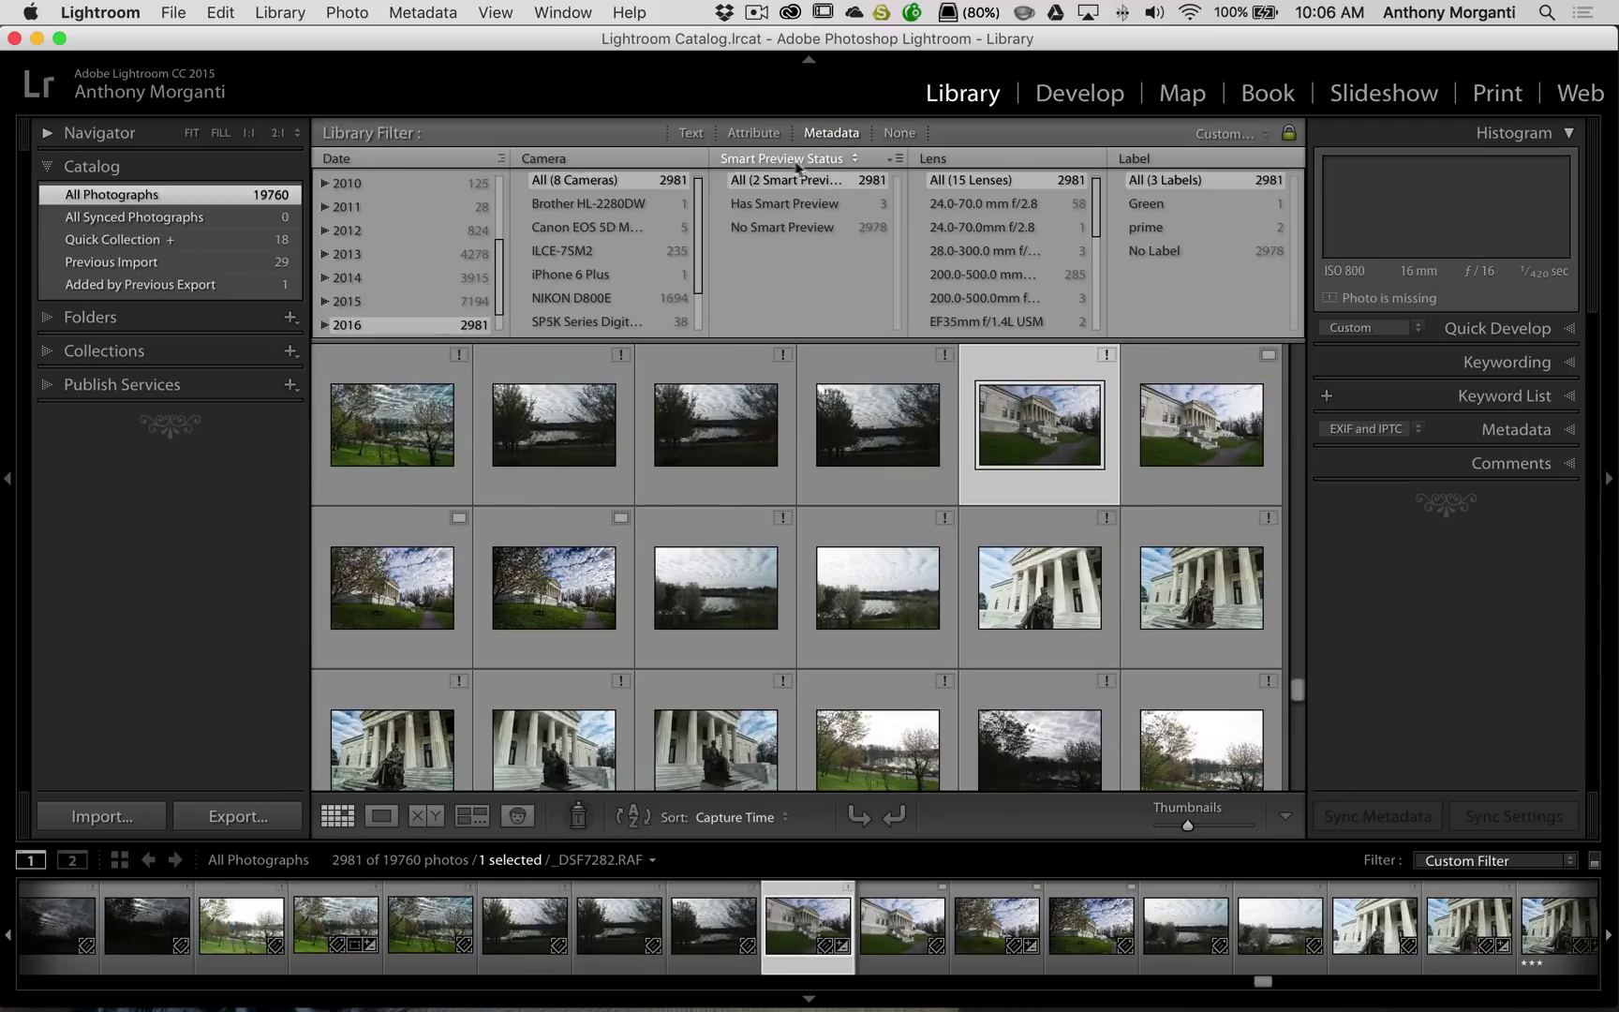
{"action": "left_click", "coordinate": [897, 158]}
{"action": "left_click", "coordinate": [923, 189]}
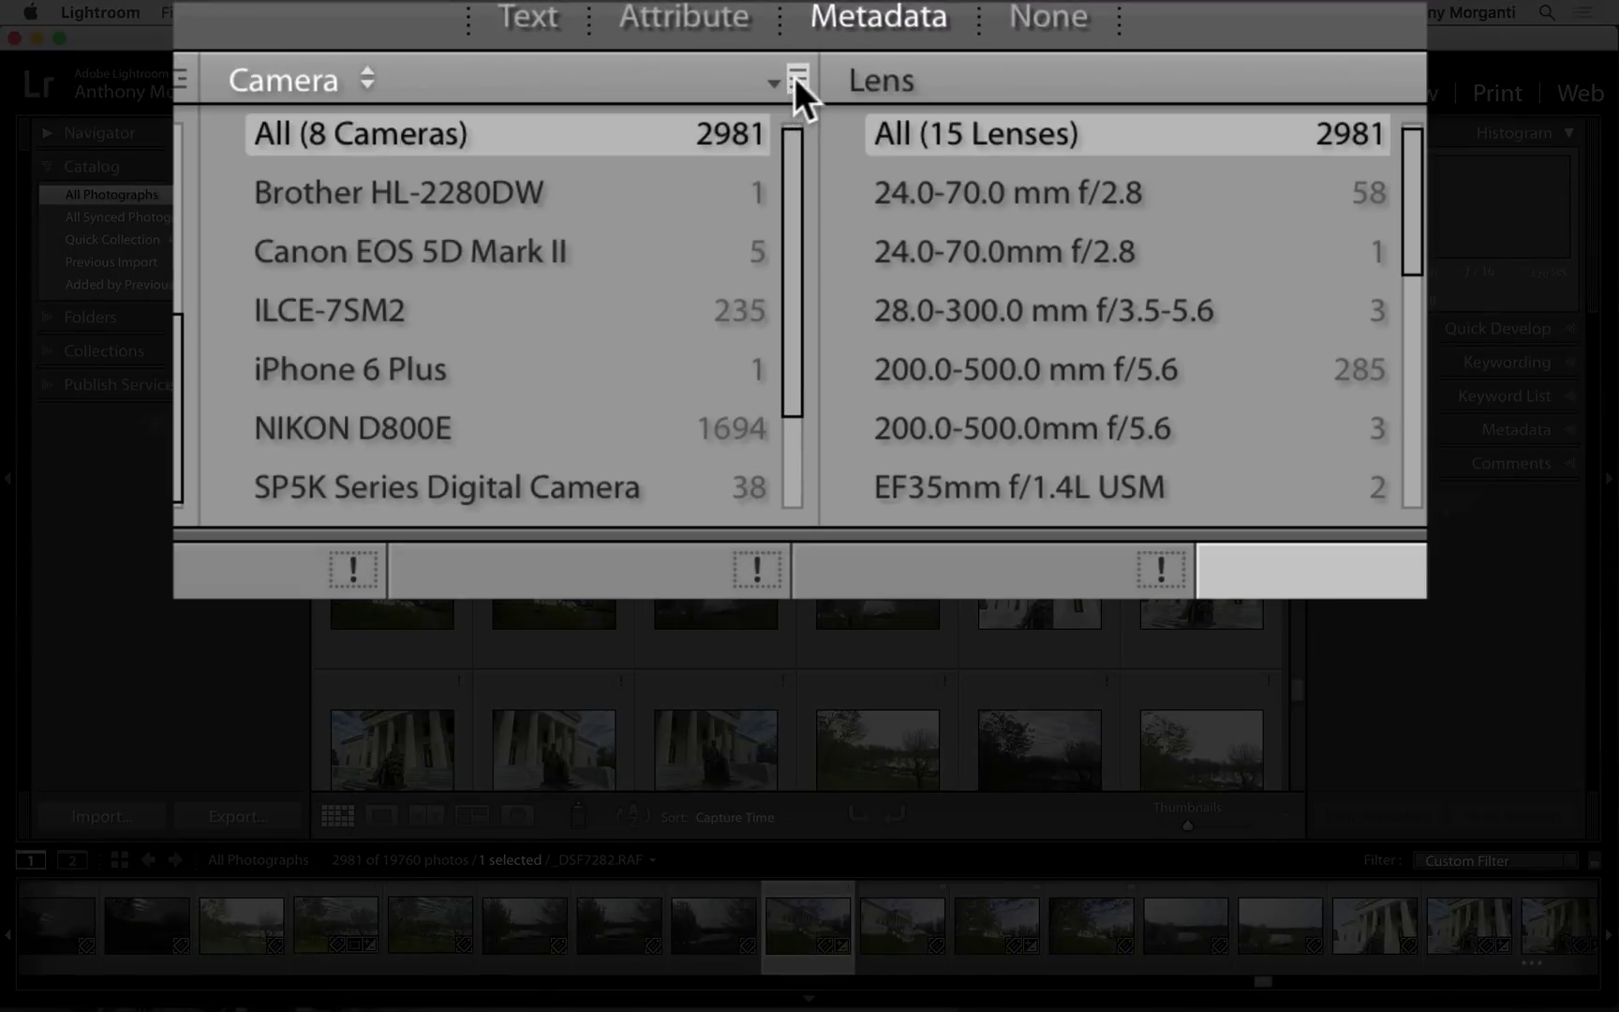
Step: Add a new filter column after Camera set to Smart Preview Status
{"action": "left_click", "coordinate": [797, 76]}
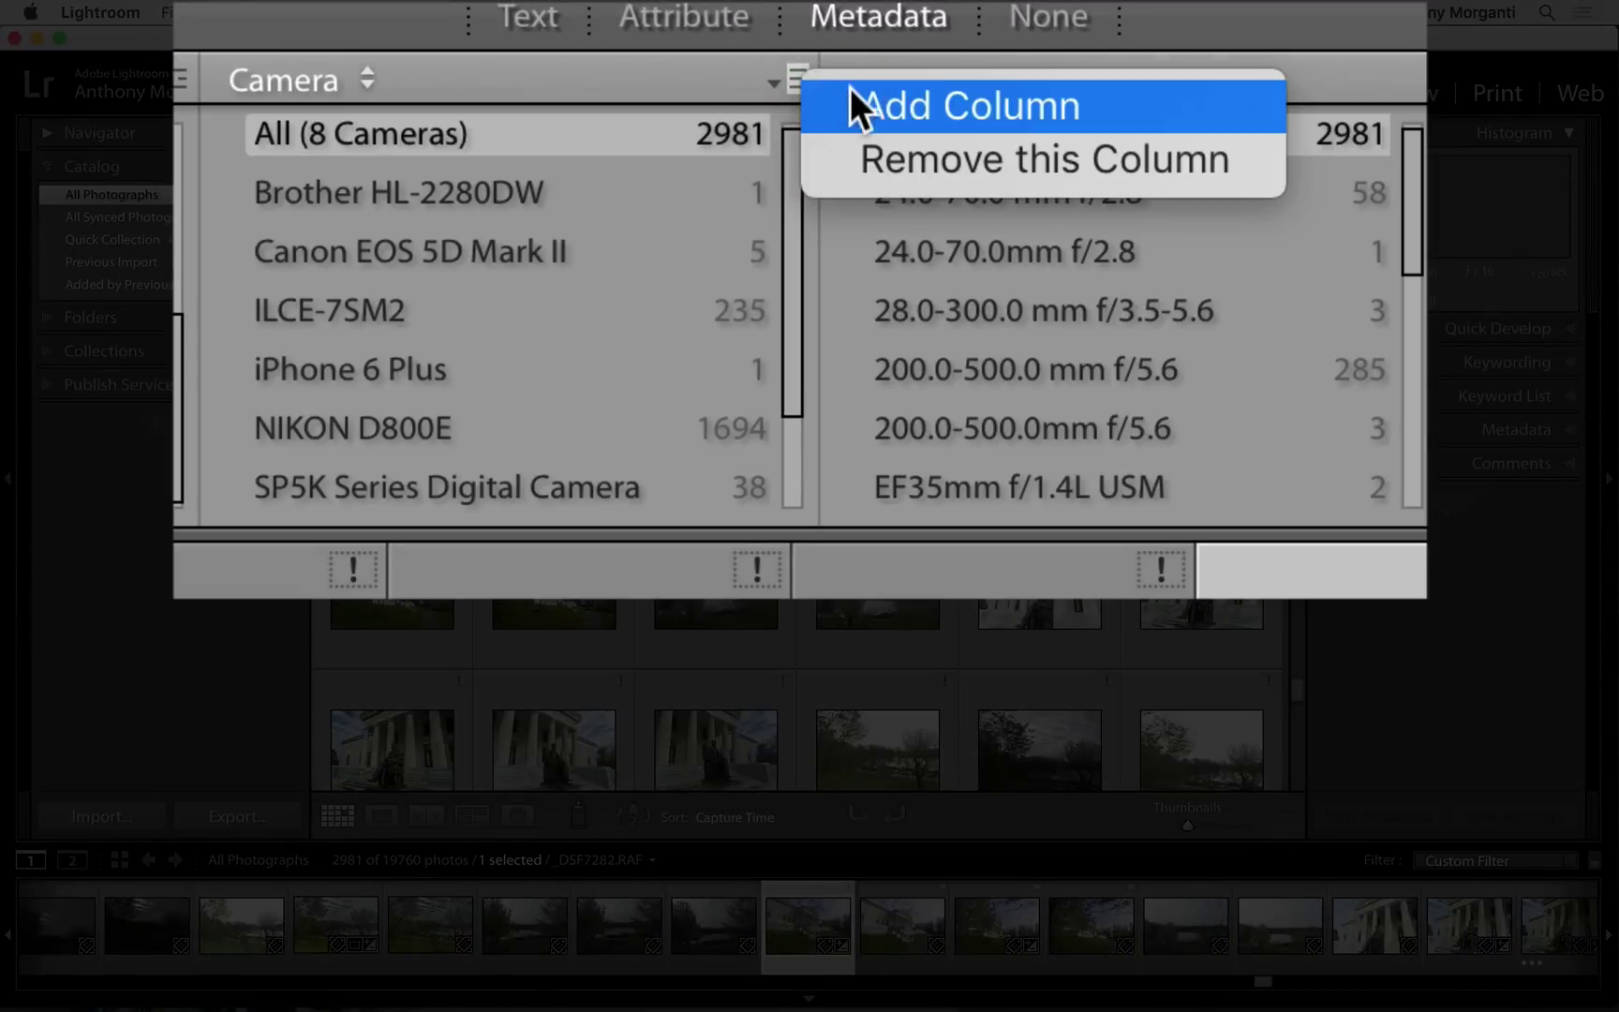
{"action": "left_click", "coordinate": [868, 106]}
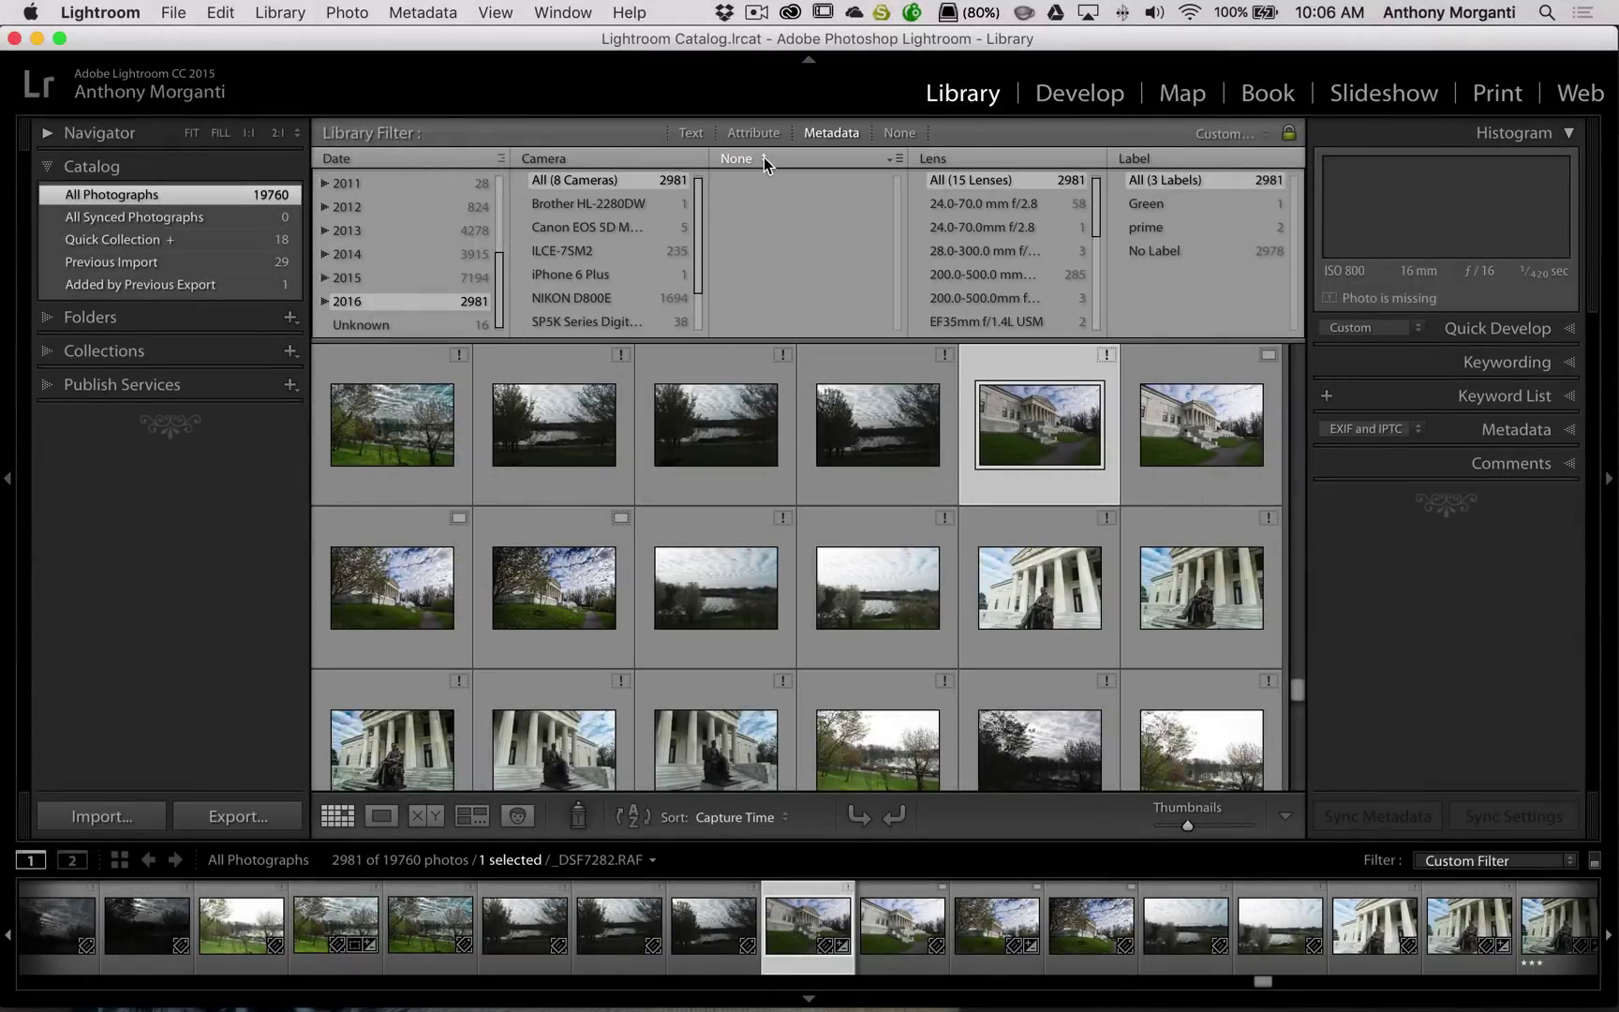
{"action": "left_click", "coordinate": [764, 157]}
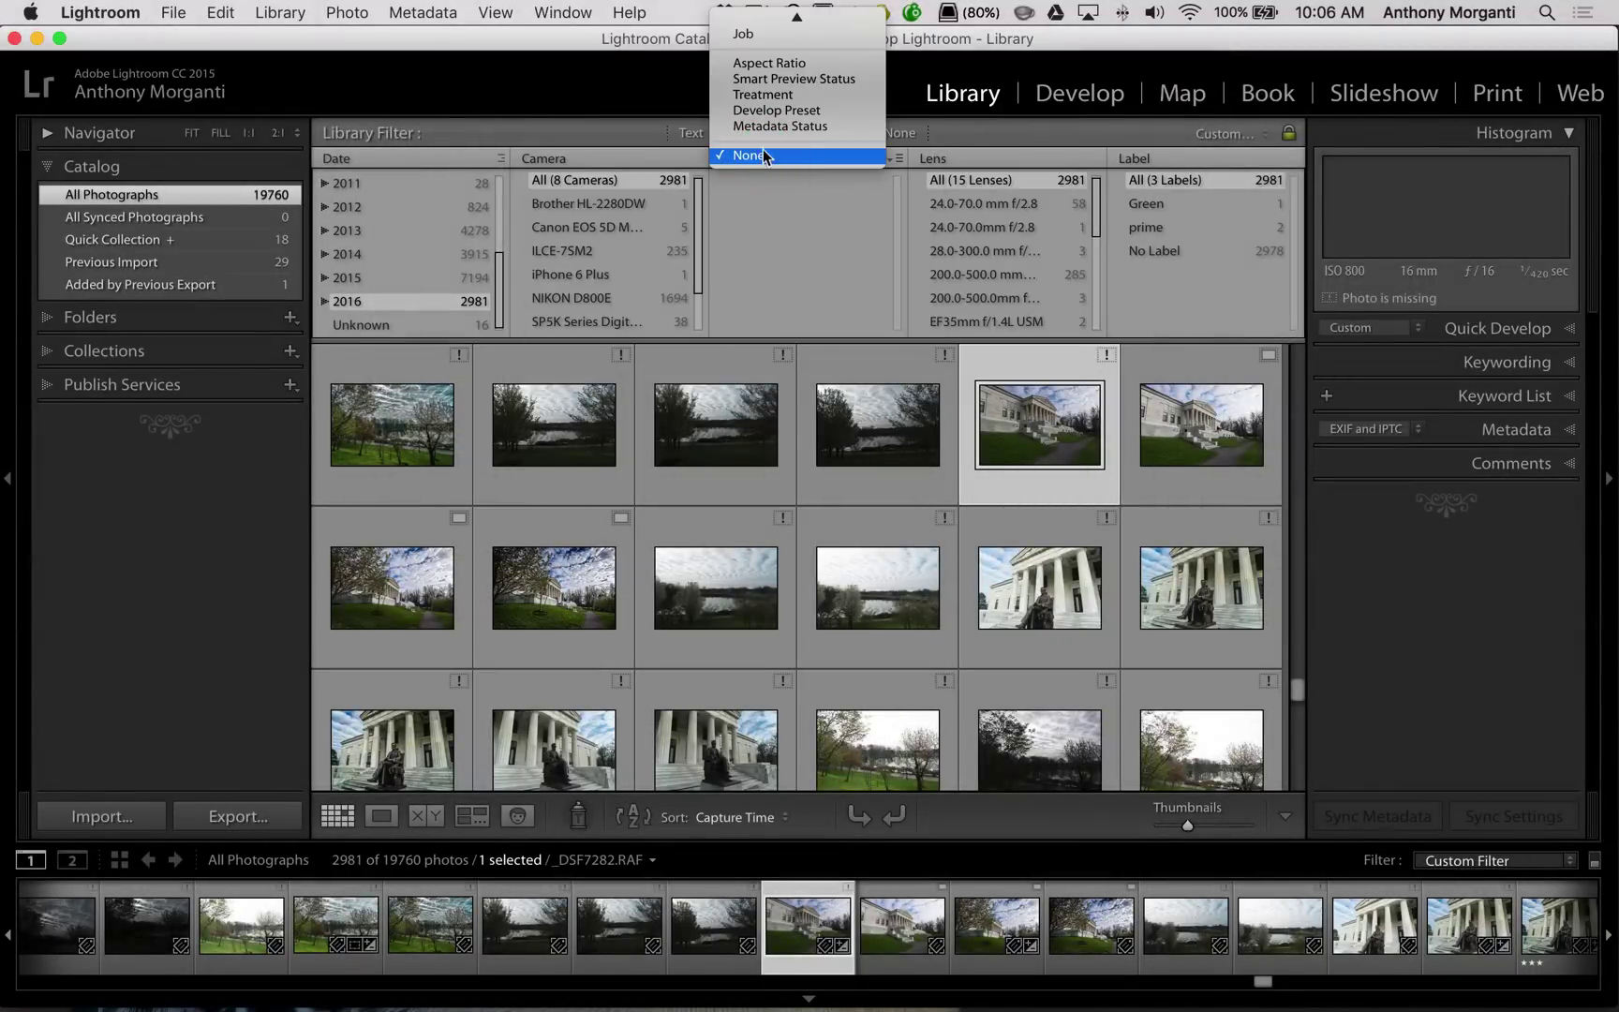
{"action": "left_click", "coordinate": [770, 81]}
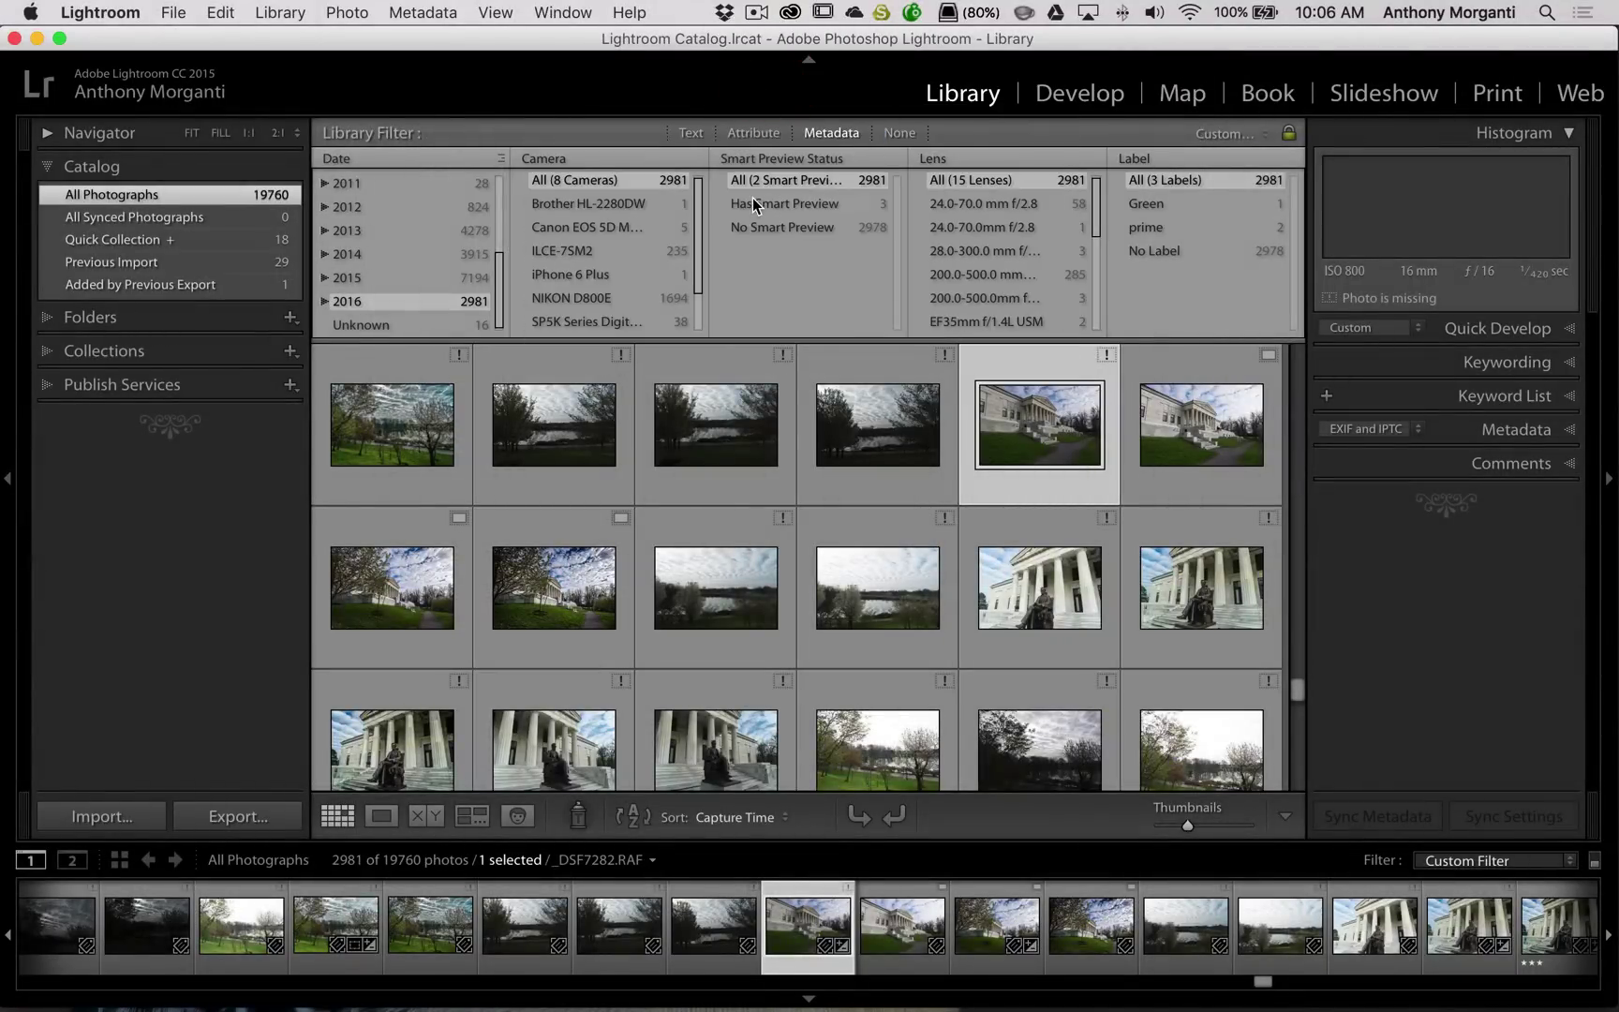
Step: Select Has Smart Preview in the Smart Preview Status column, leaving 3 of 19760 photos
{"action": "left_click", "coordinate": [753, 199]}
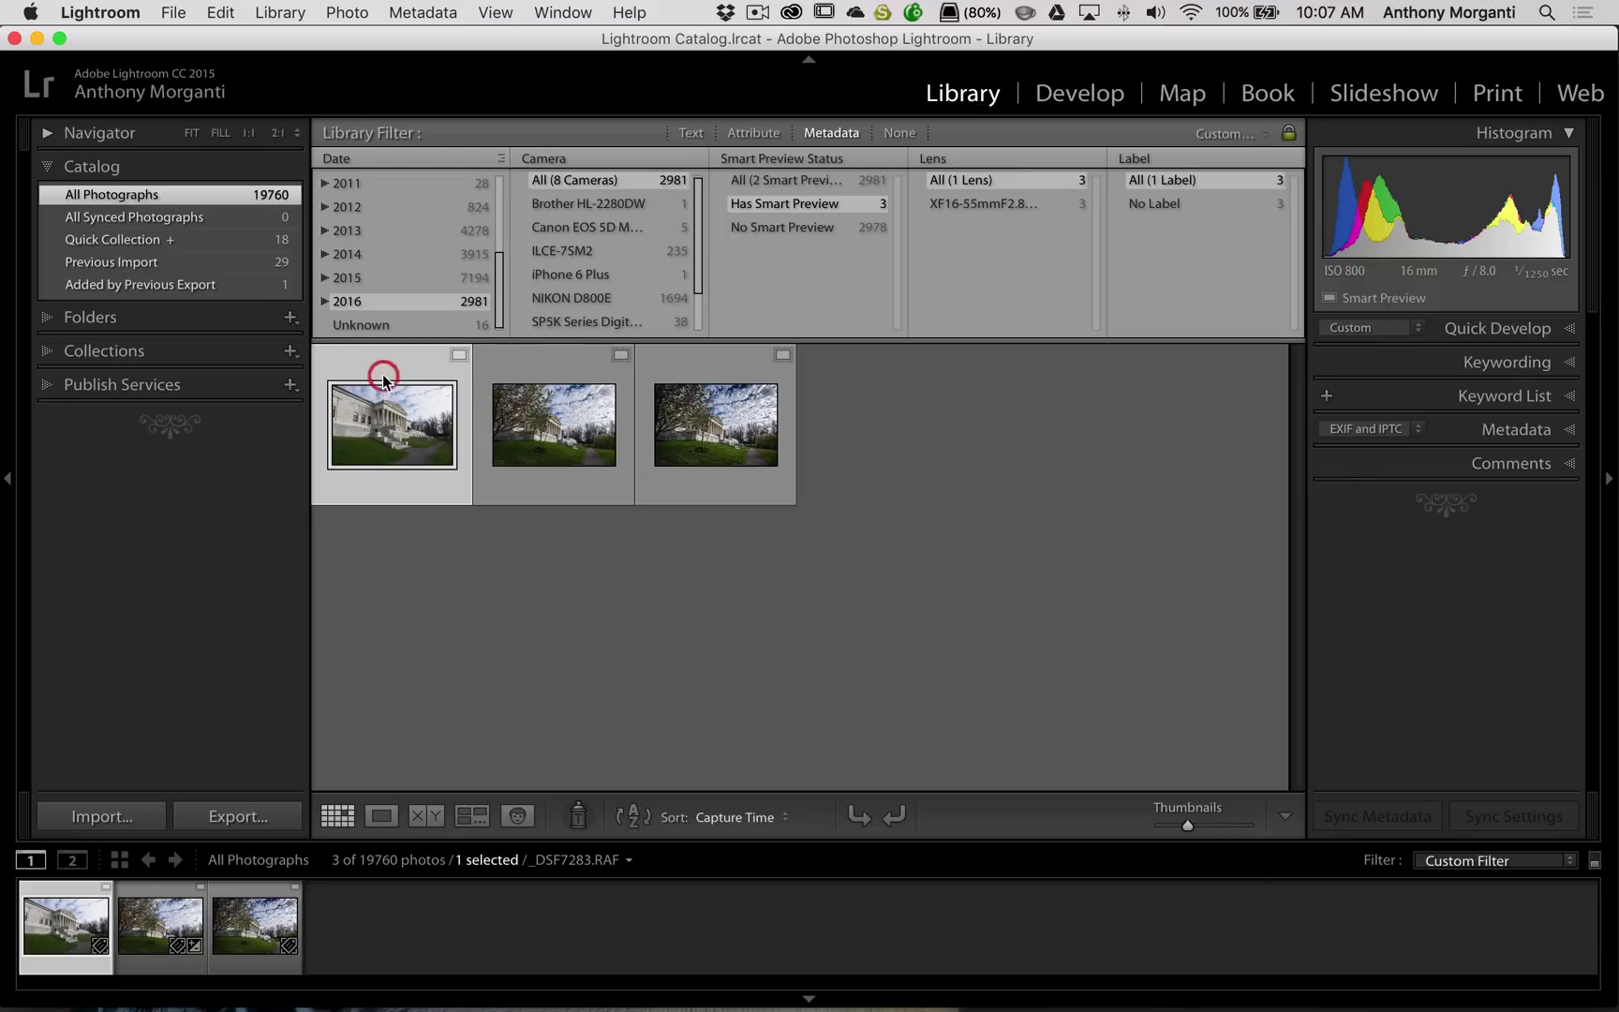
Step: Add the third photo to the selection and discard the smart previews of the two selected photos
{"action": "key", "text": "super"}
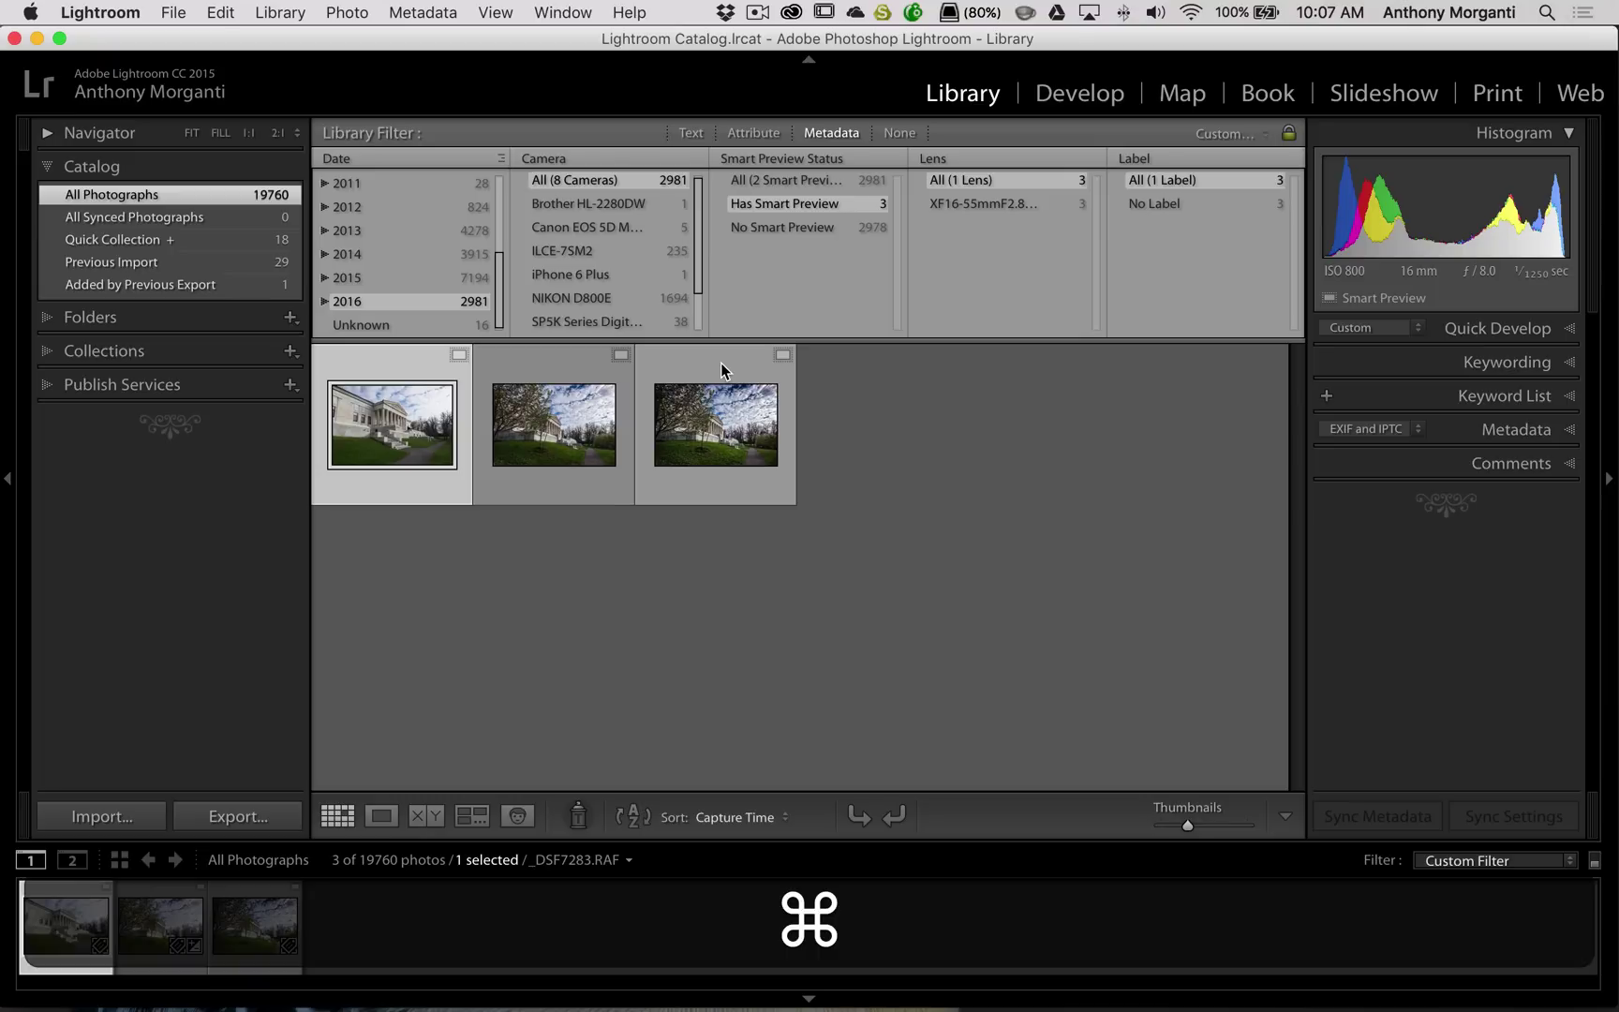
{"action": "left_click", "coordinate": [721, 362], "text": "super"}
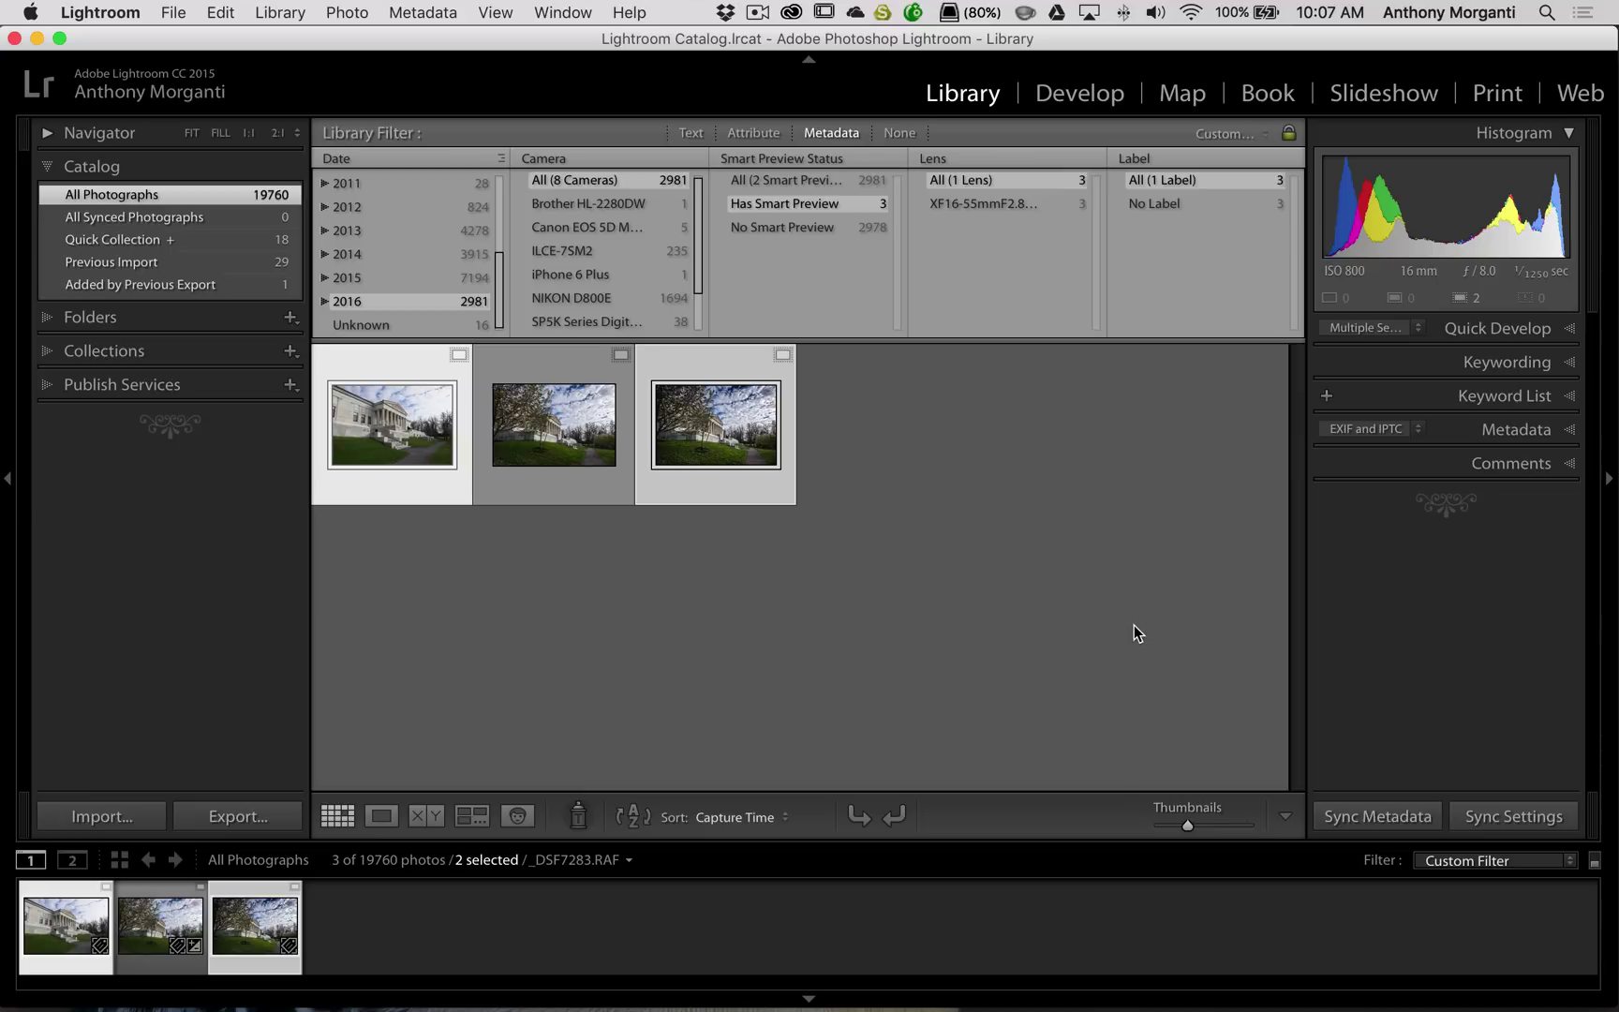
{"action": "left_click", "coordinate": [286, 12]}
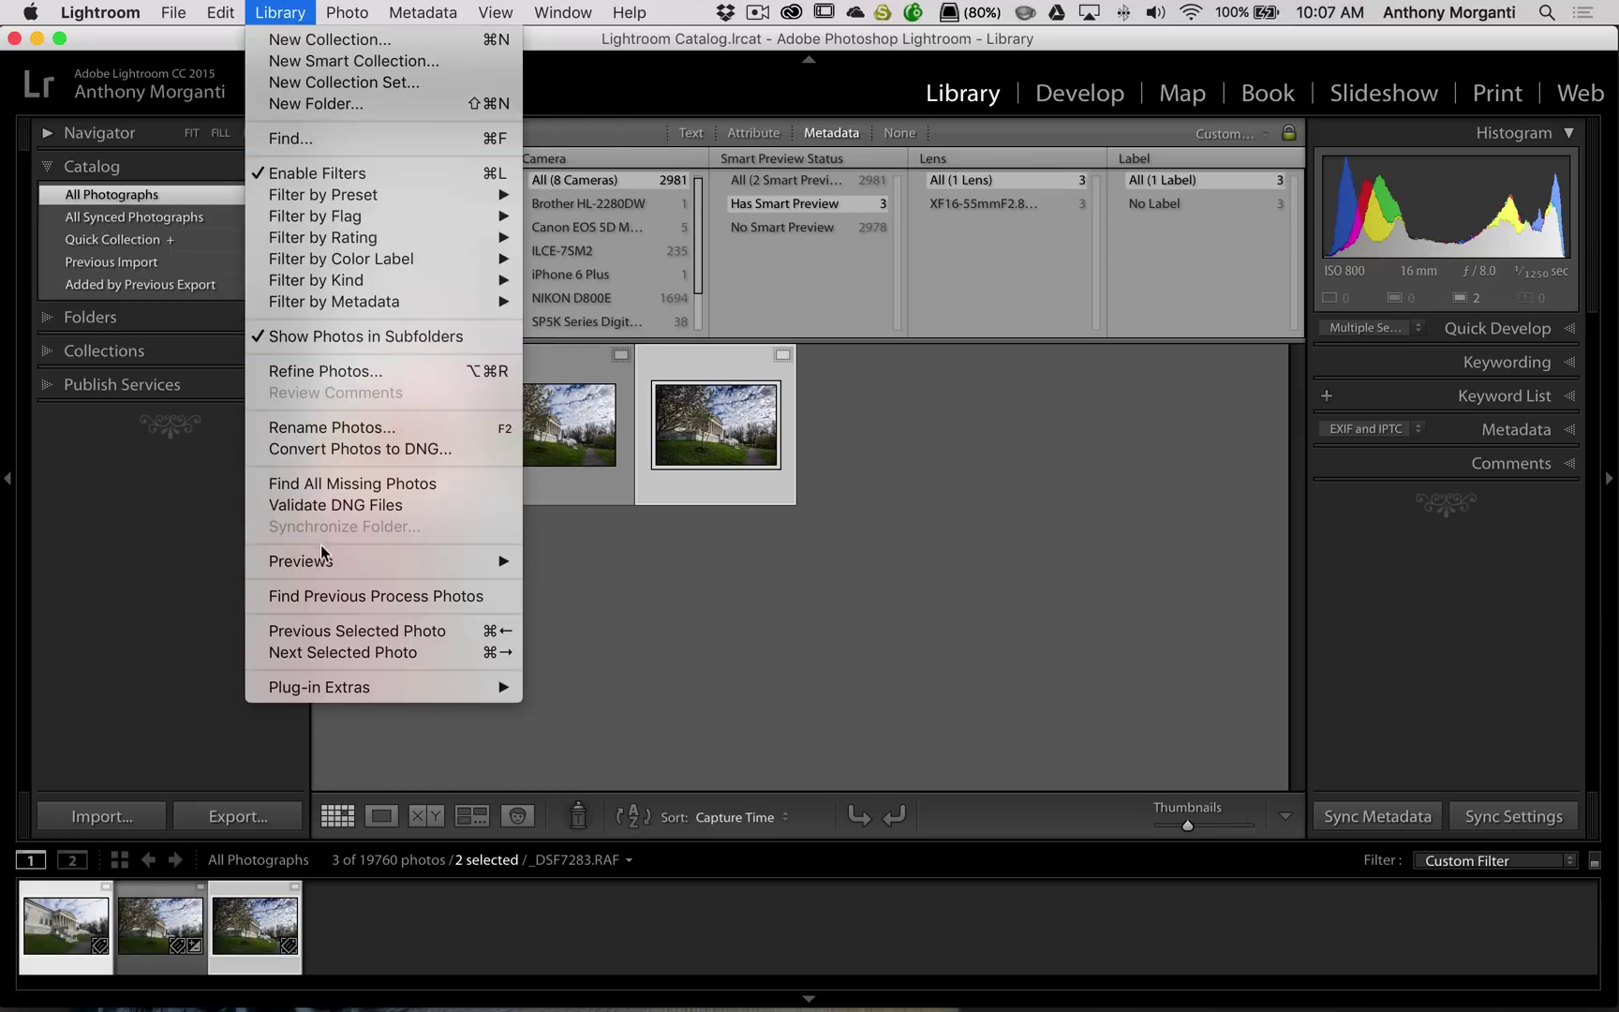
{"action": "mouse_move", "coordinate": [454, 560]}
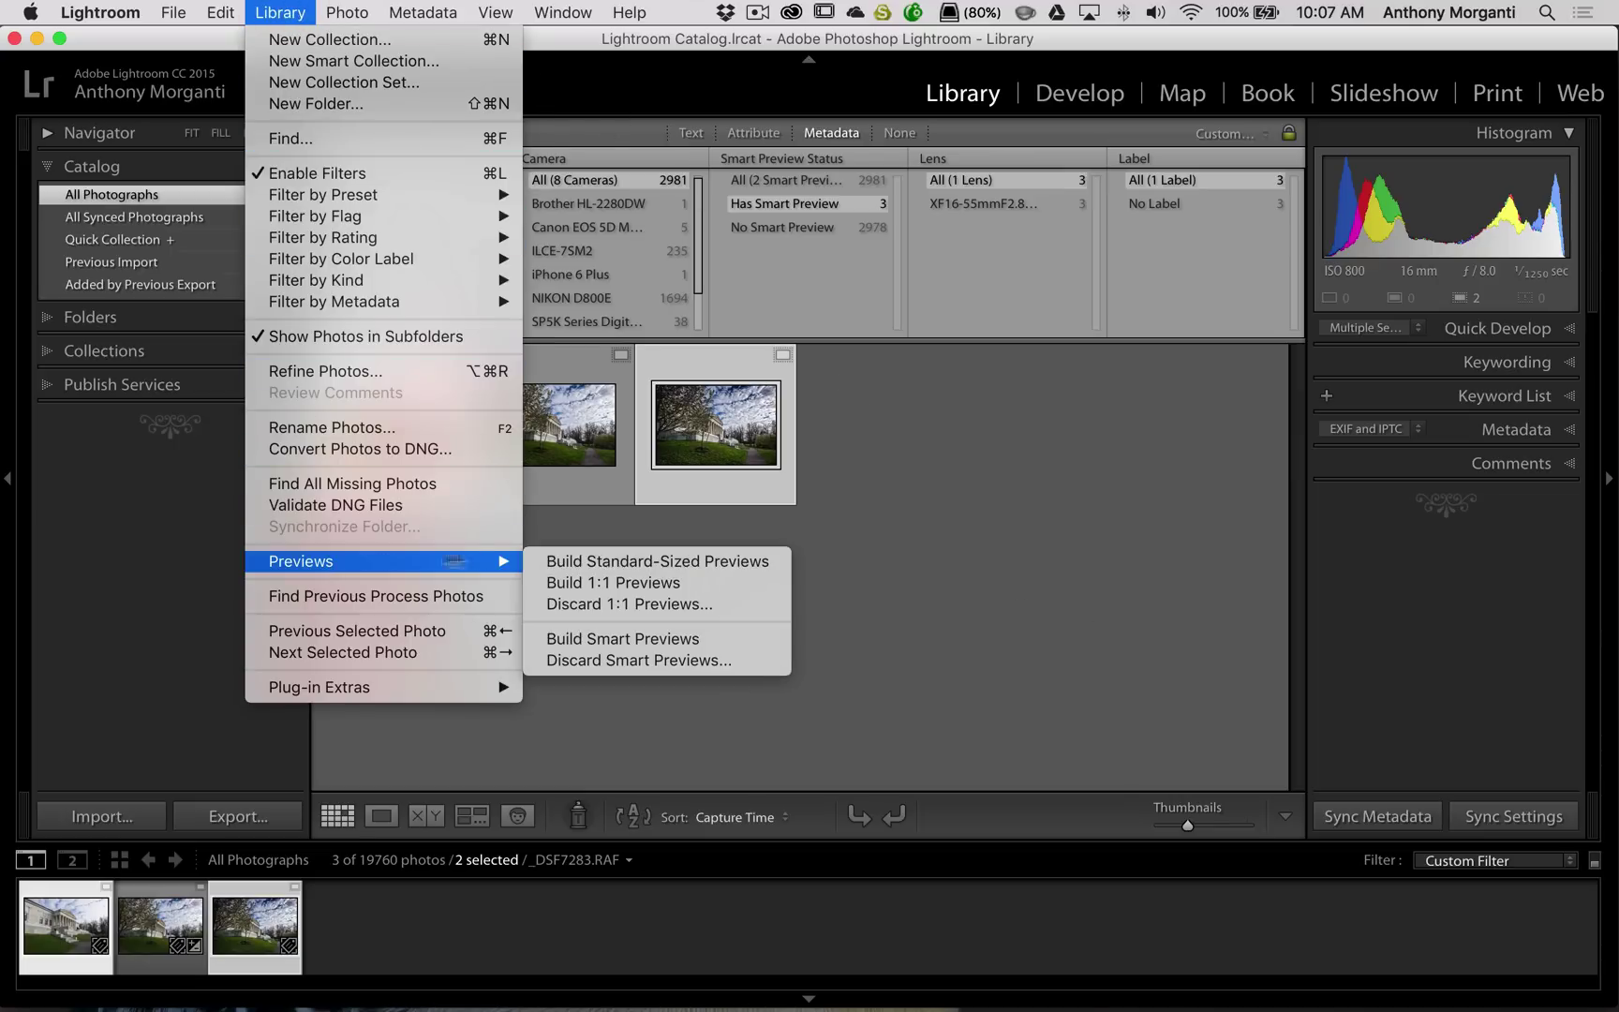
{"action": "left_click", "coordinate": [618, 661]}
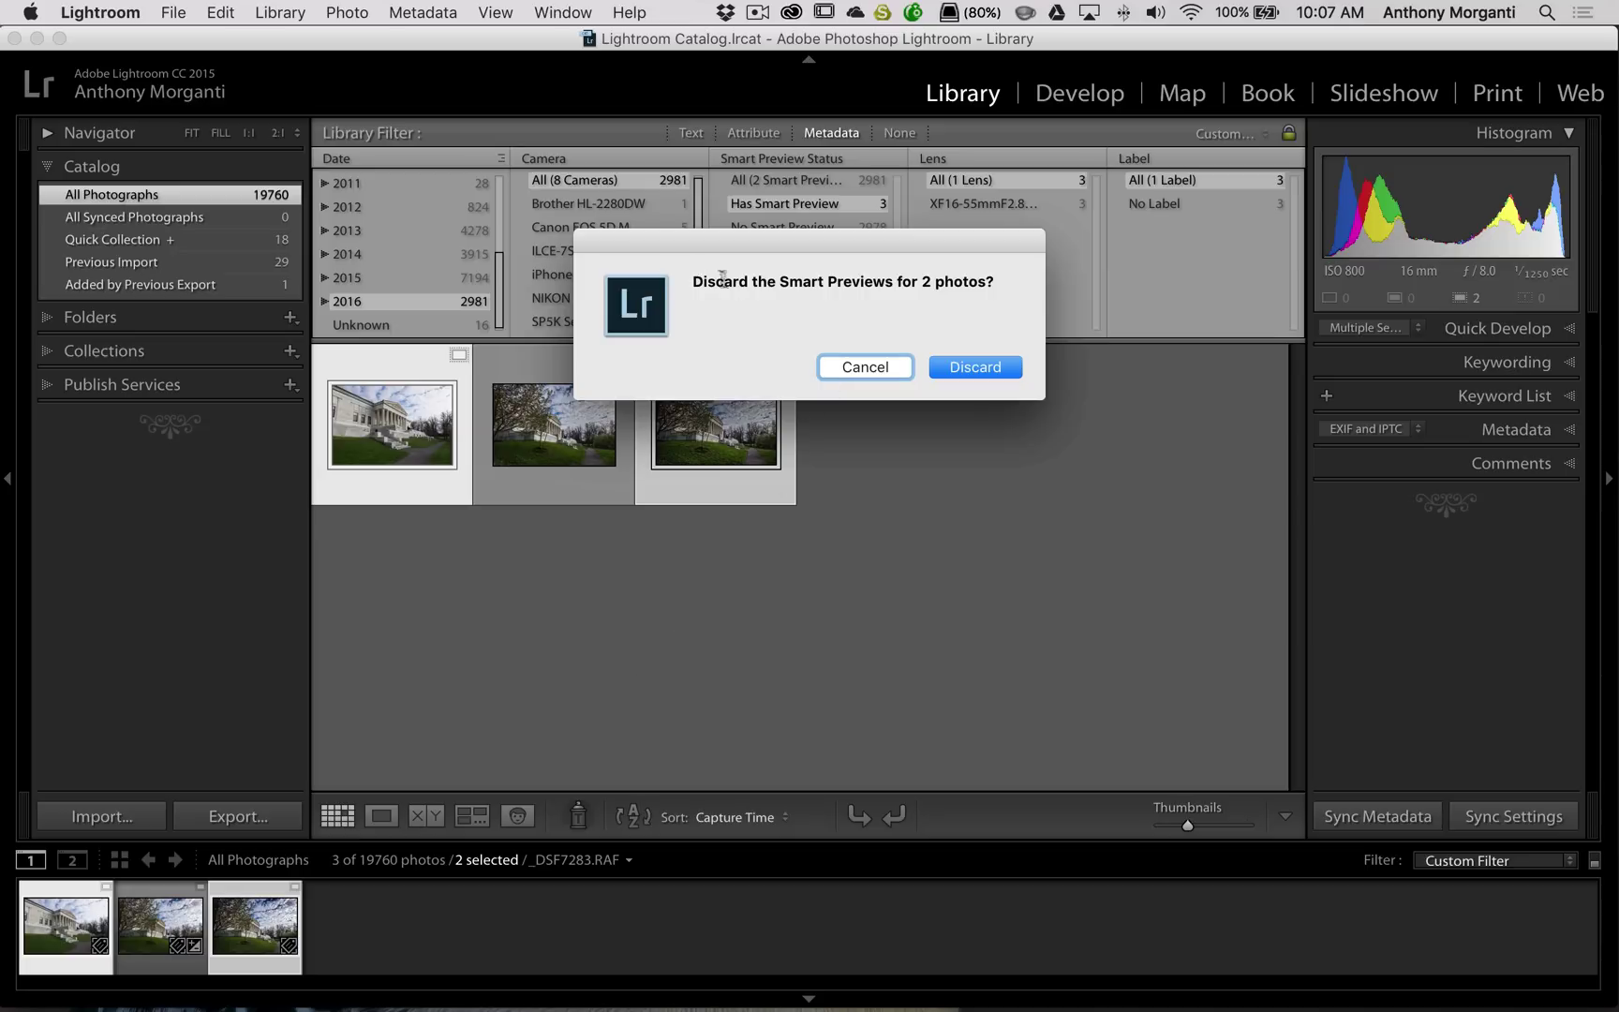
{"action": "left_click", "coordinate": [965, 368]}
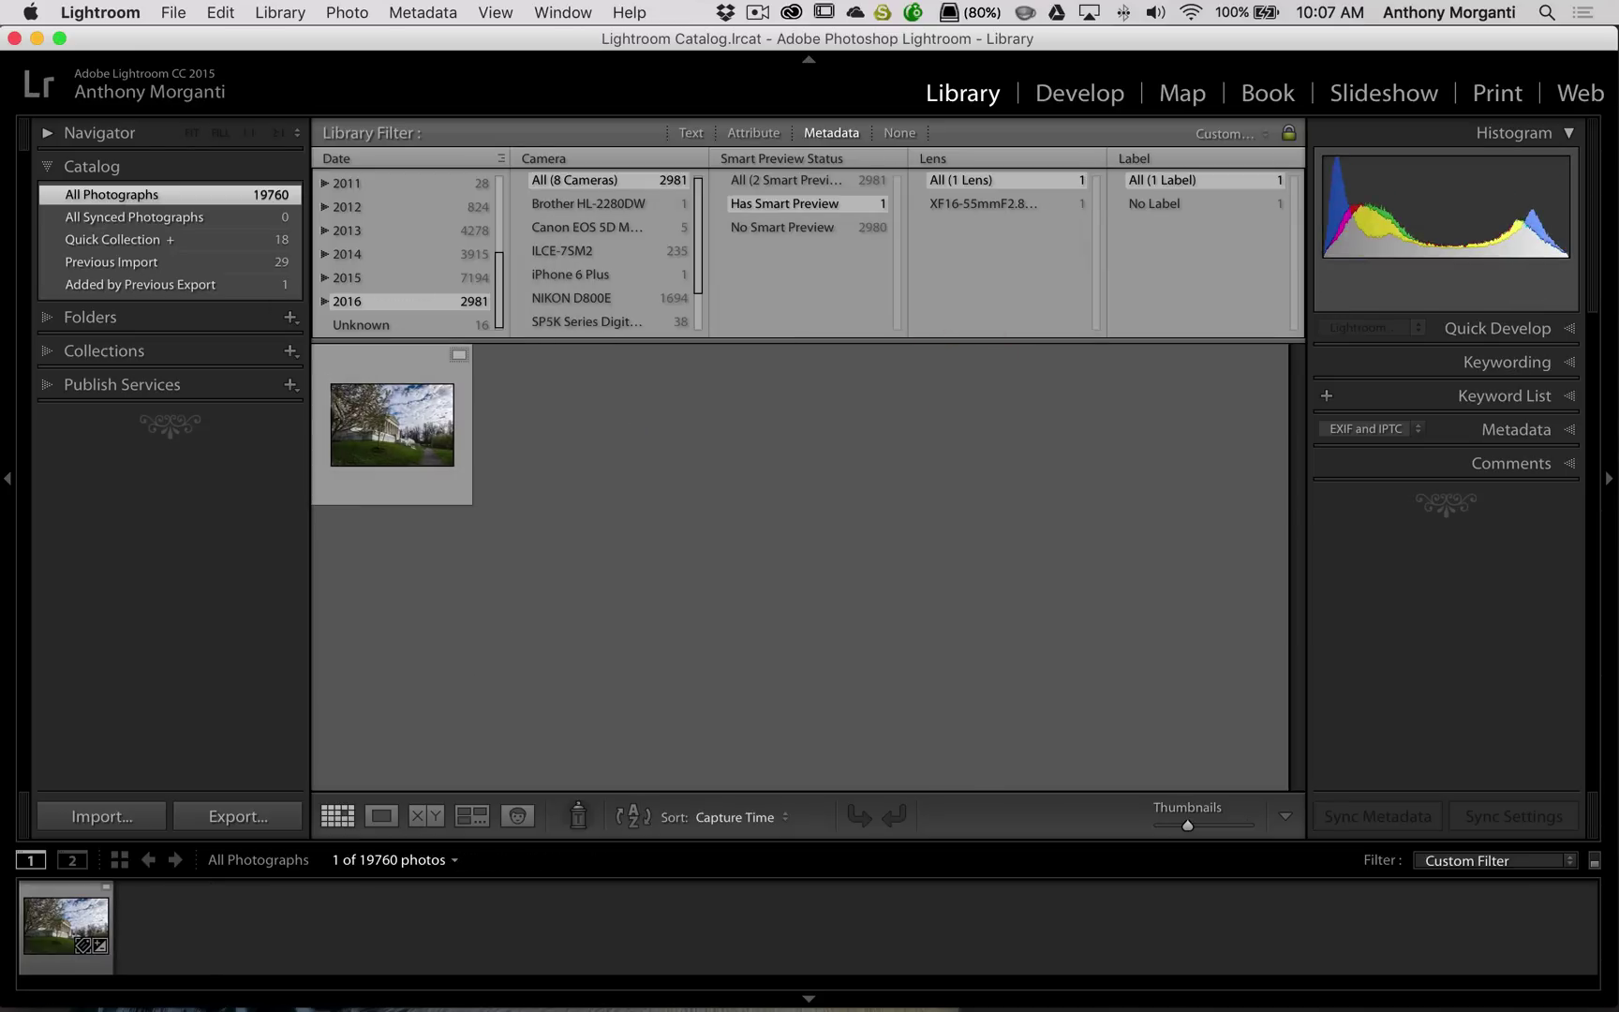